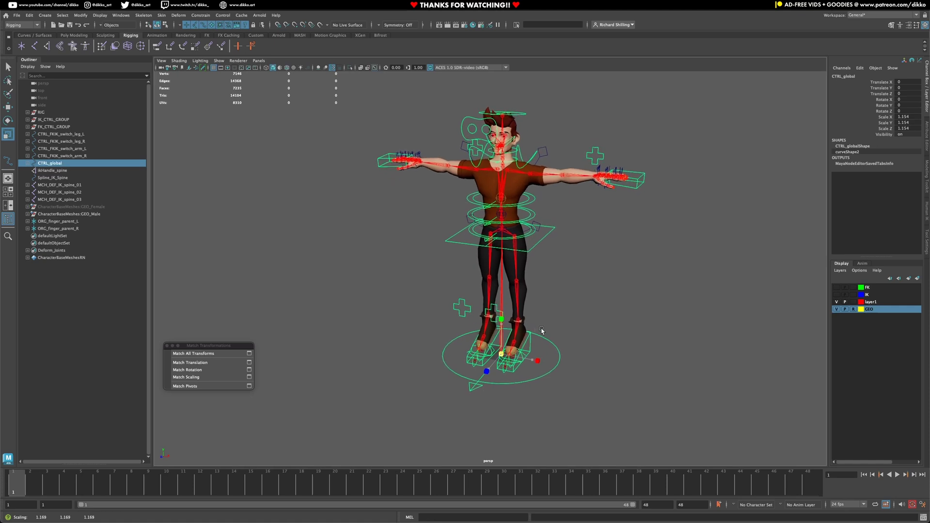
# - Undo the last scaling of the global control
pyautogui.hotkey('ctrl', 'z')
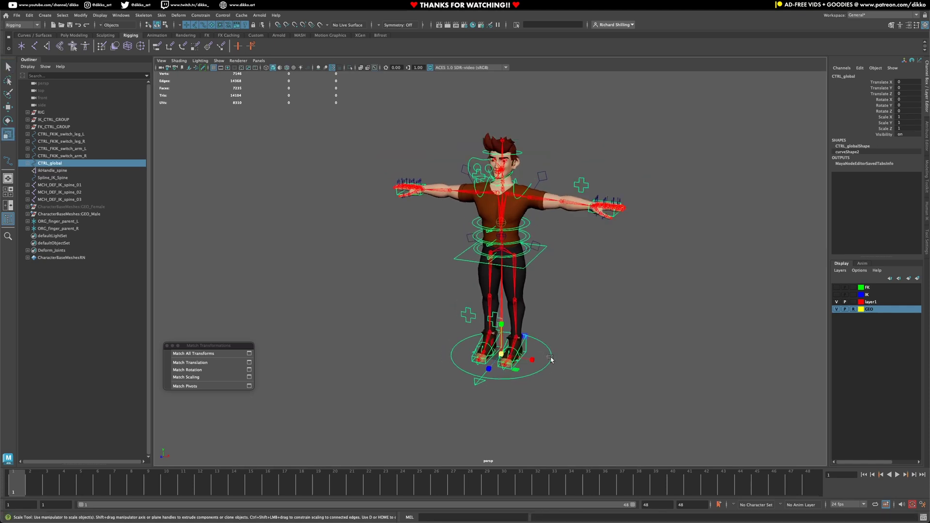
# - Try scaling the RIG group uniformly to about 1.18, undo it, and reselect the global control
pyautogui.click(41, 113)
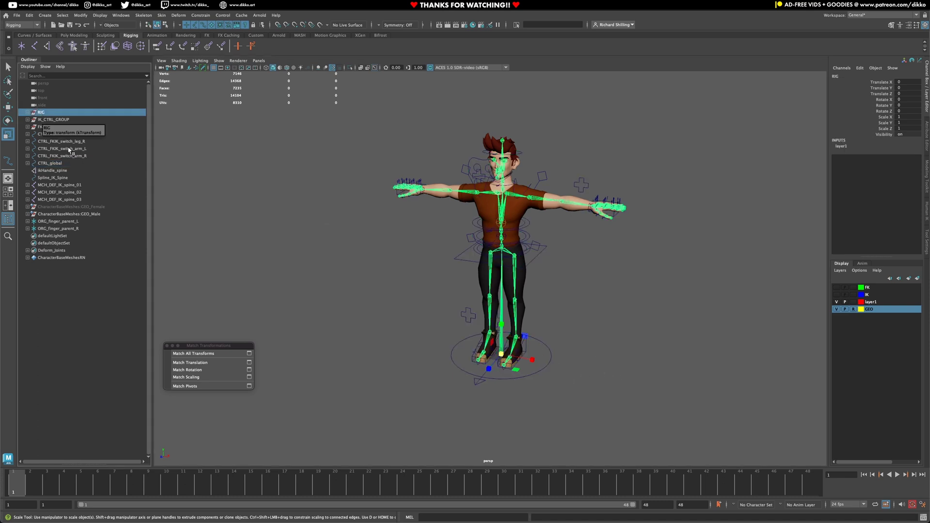
pyautogui.moveTo(501, 355); pyautogui.dragTo(548, 342)
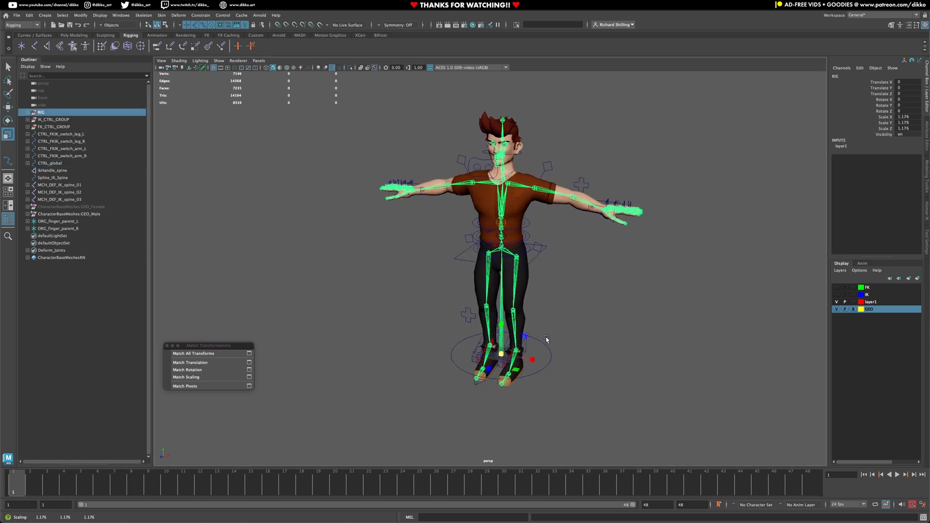
pyautogui.hotkey('ctrl', 'z')
pyautogui.click(543, 367)
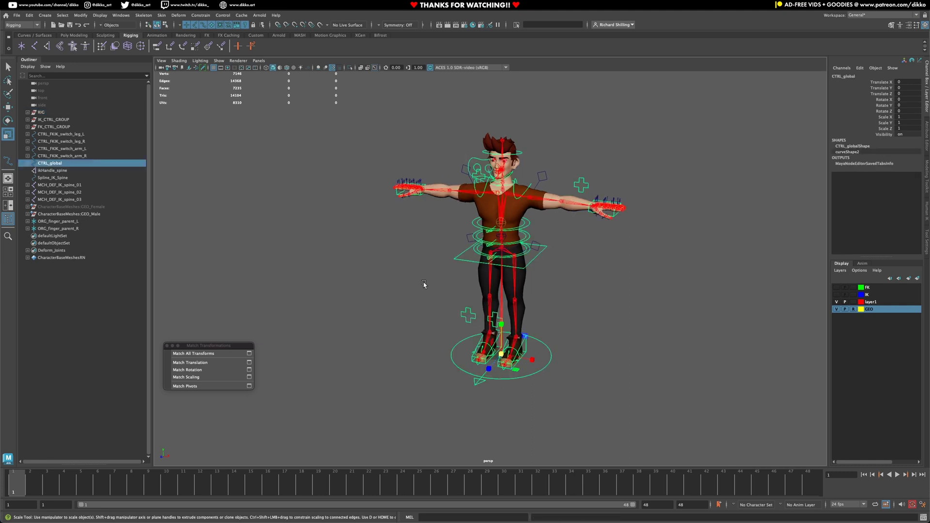
# - Rename the RIG group to DEFORM_RIG and look through its joint hierarchy
pyautogui.click(41, 113)
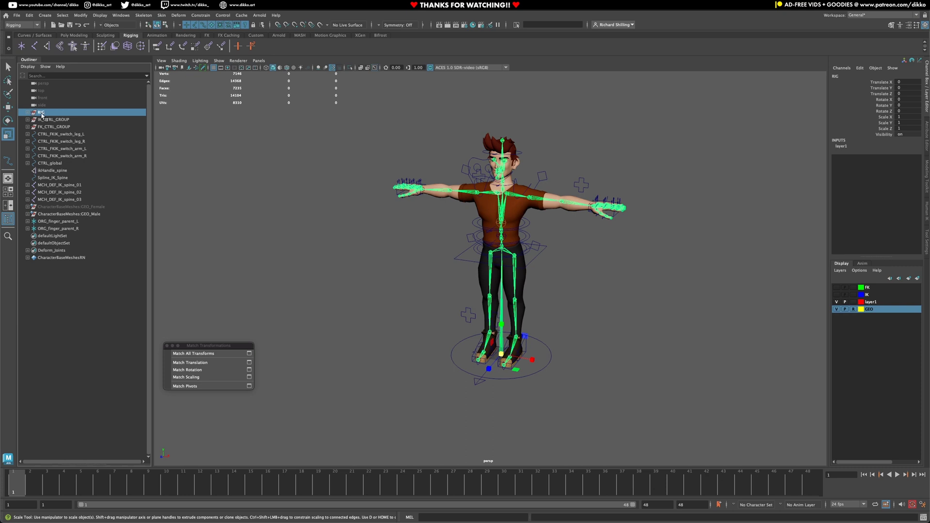
pyautogui.doubleClick(41, 115)
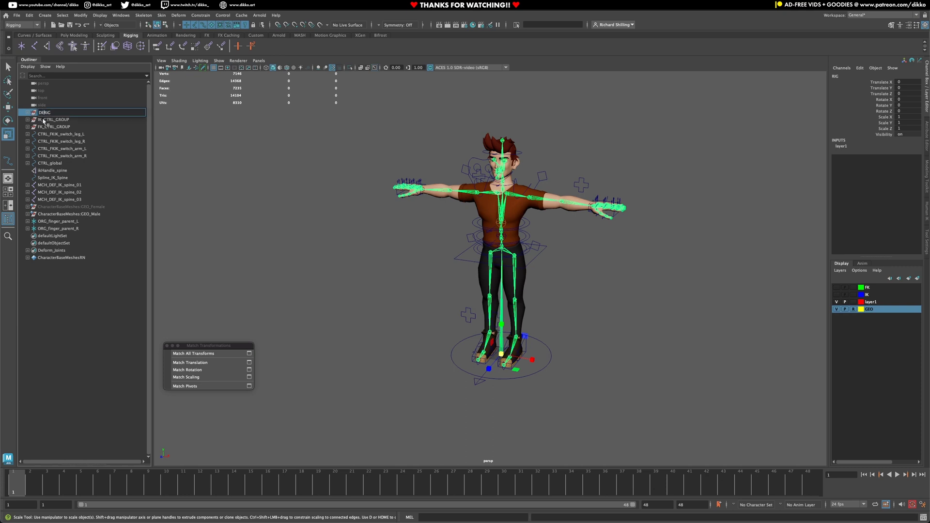
pyautogui.press('Return')
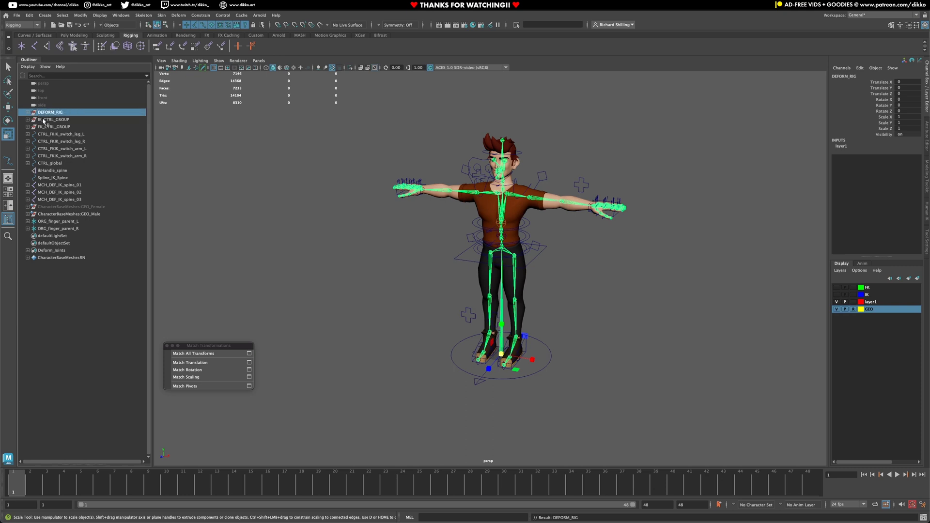
pyautogui.keyDown('shift'); pyautogui.click(28, 112); pyautogui.keyUp('shift')
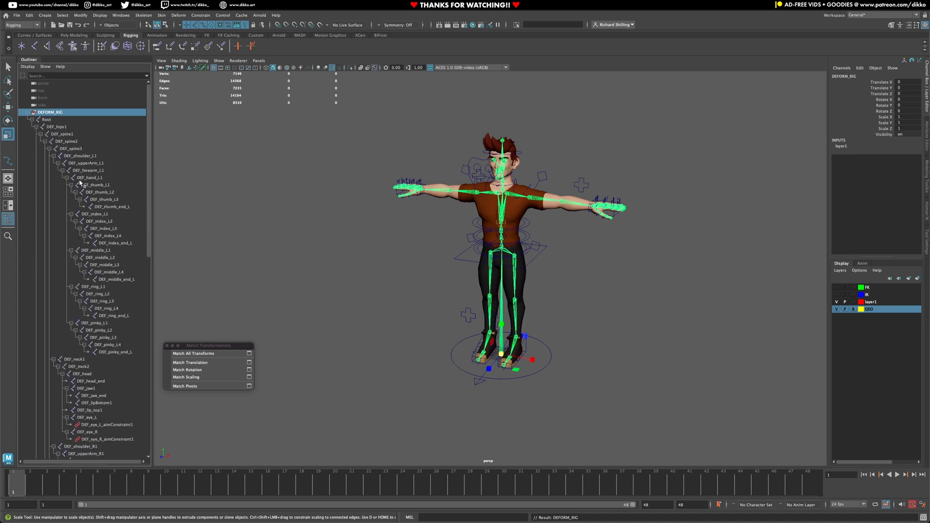
pyautogui.click(28, 113)
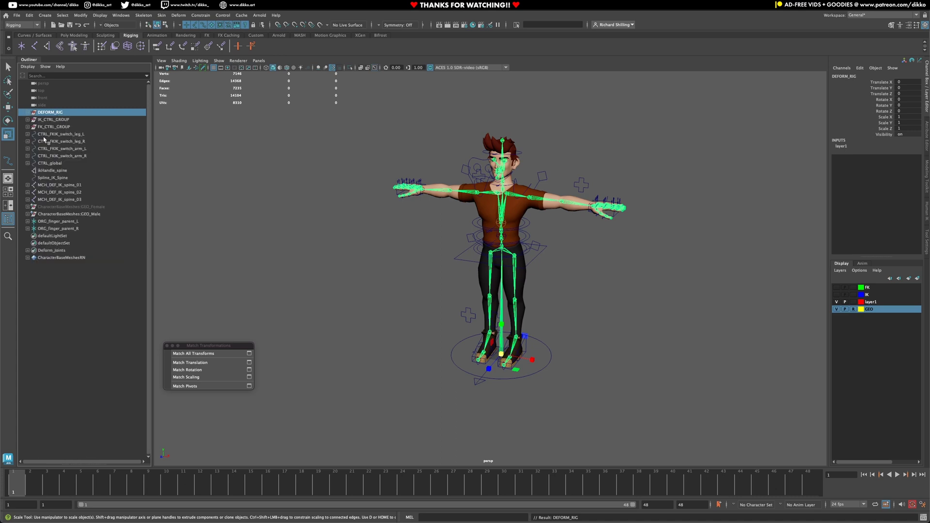
# - Scale-constrain the DEFORM_RIG group to the CTRL_global control
pyautogui.click(548, 362)
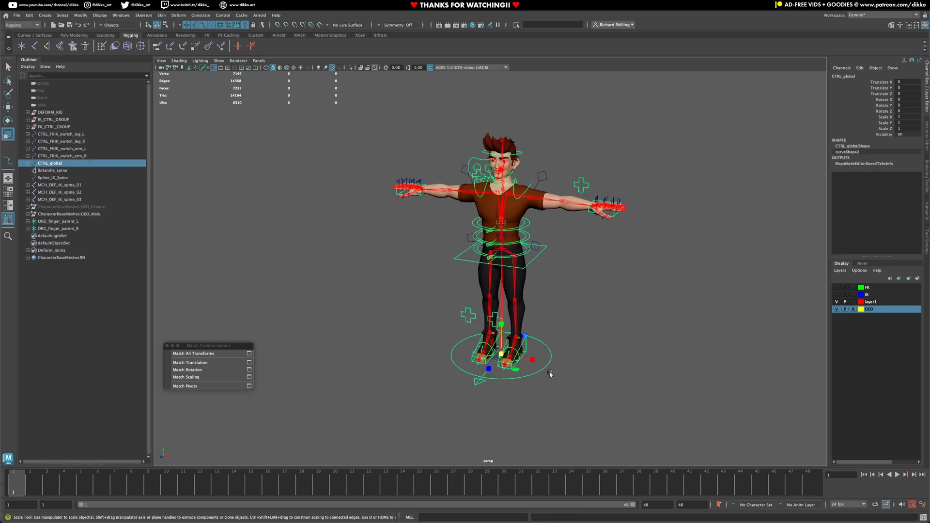
pyautogui.keyDown('ctrl'); pyautogui.click(50, 112); pyautogui.keyUp('ctrl')
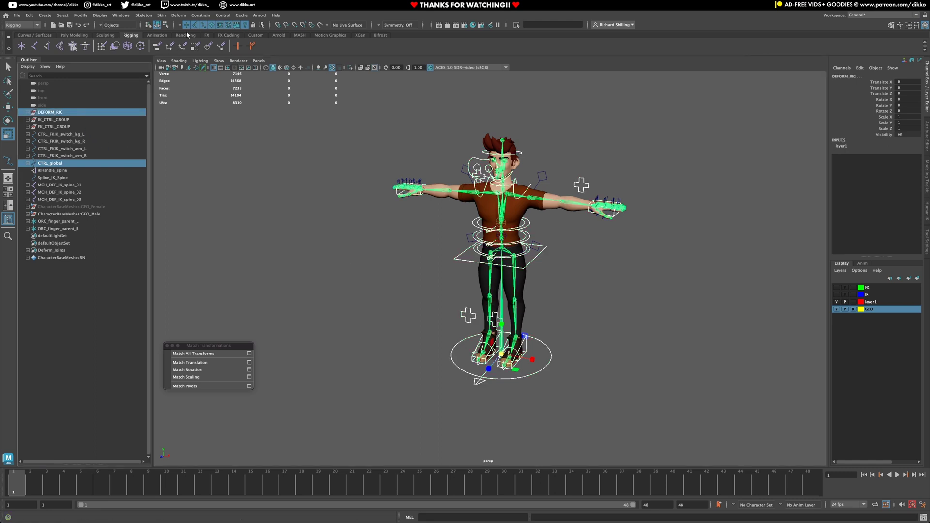
pyautogui.click(201, 15)
pyautogui.click(213, 57)
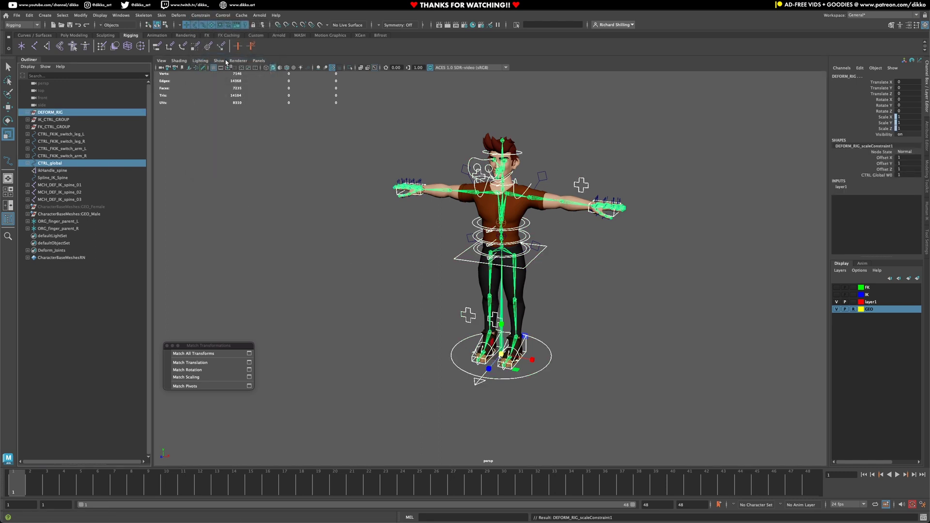
pyautogui.click(577, 397)
# - Test the scale constraint by scaling CTRL_global up and down several times, undoing every scaling
pyautogui.click(530, 362)
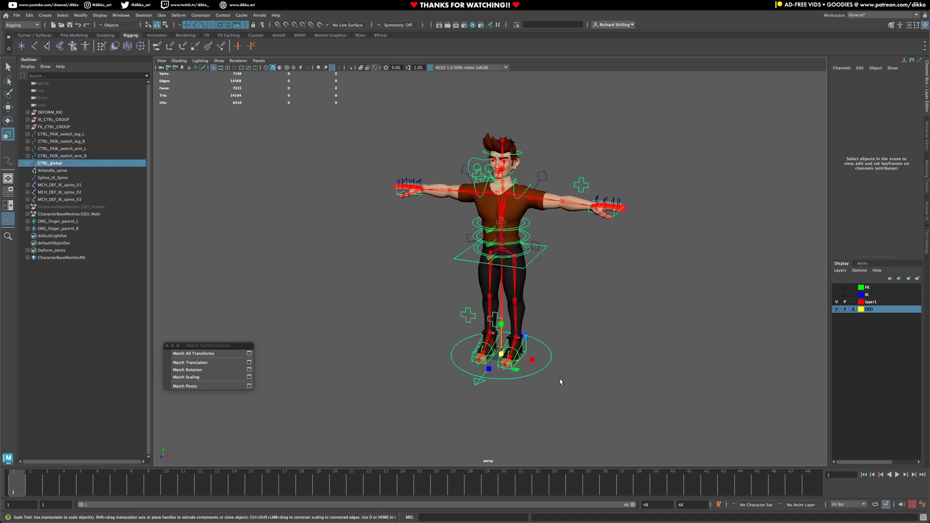
pyautogui.moveTo(502, 356); pyautogui.dragTo(608, 301)
pyautogui.keyDown('alt'); pyautogui.moveTo(560, 259); pyautogui.dragTo(603, 251); pyautogui.keyUp('alt')
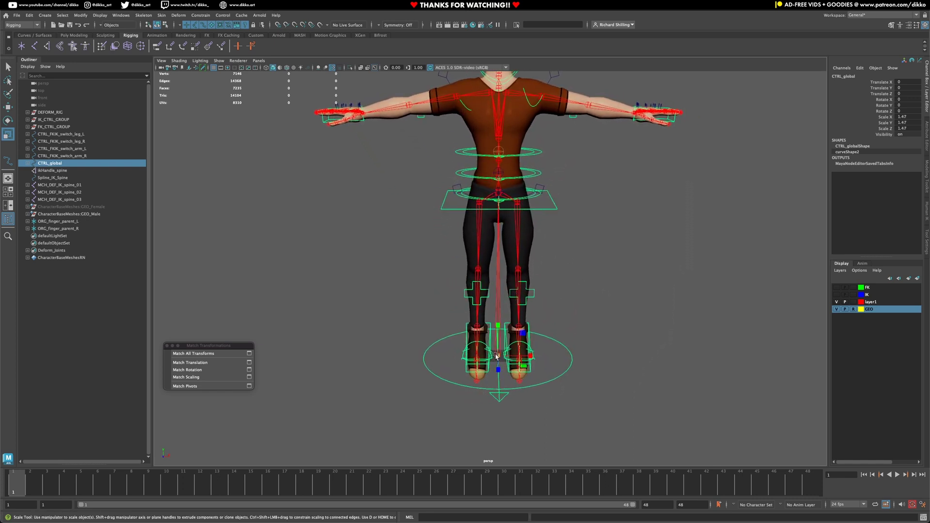
pyautogui.moveTo(497, 356); pyautogui.dragTo(480, 347)
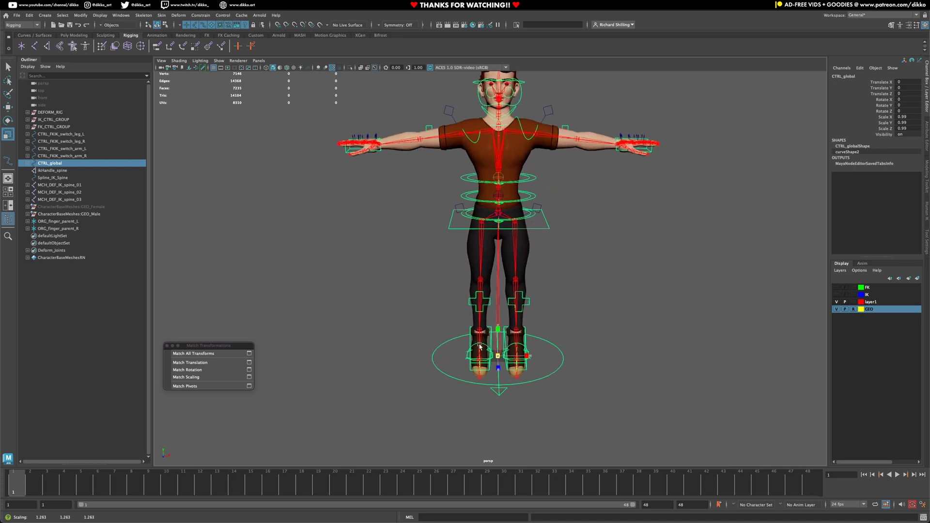
pyautogui.hotkey('ctrl', 'z')
pyautogui.keyDown('alt'); pyautogui.moveTo(540, 272); pyautogui.dragTo(519, 327, button='middle'); pyautogui.keyUp('alt')
pyautogui.moveTo(517, 299)
pyautogui.keyDown('alt'); pyautogui.mouseDown()
pyautogui.moveTo(602, 315)
pyautogui.moveTo(534, 303)
pyautogui.mouseUp(); pyautogui.keyUp('alt')
pyautogui.hotkey('ctrl', 'z')
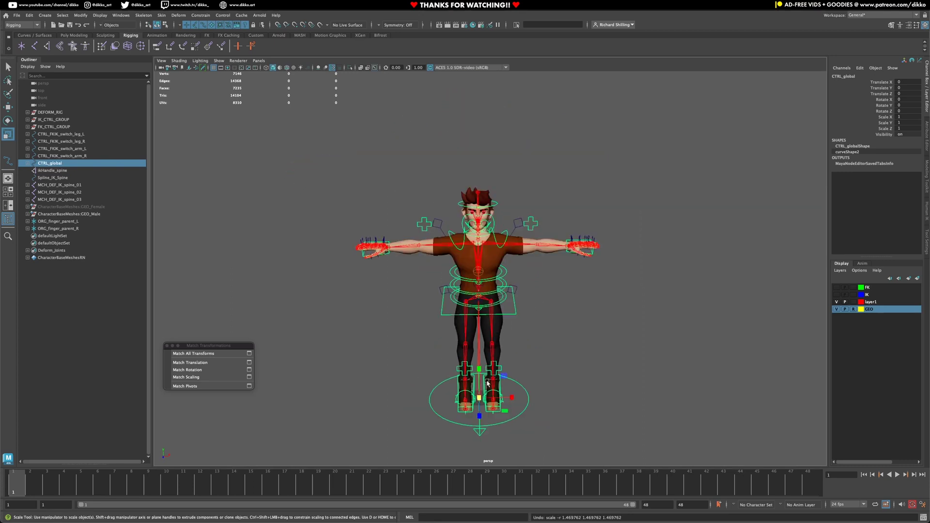
pyautogui.moveTo(480, 398); pyautogui.dragTo(508, 378)
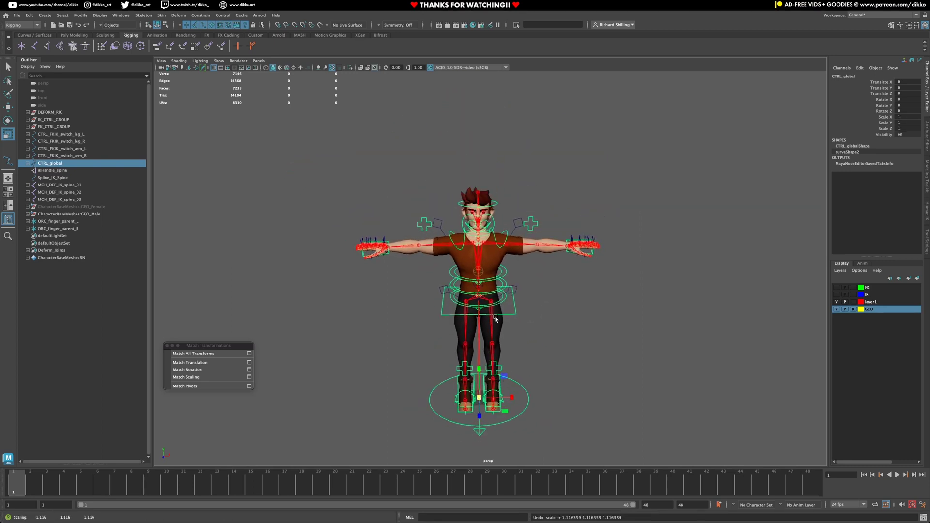
pyautogui.click(538, 299)
# - Examine the channels of the three FK spine controls around the torso and save the scene
pyautogui.keyDown('alt'); pyautogui.moveTo(512, 382); pyautogui.dragTo(513, 359, button='middle'); pyautogui.keyUp('alt')
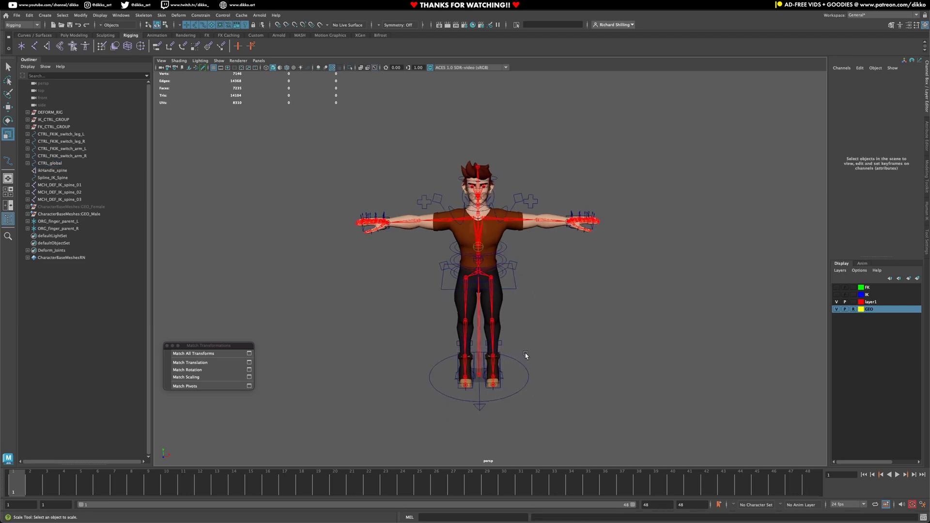
pyautogui.scroll(6, 525, 355)
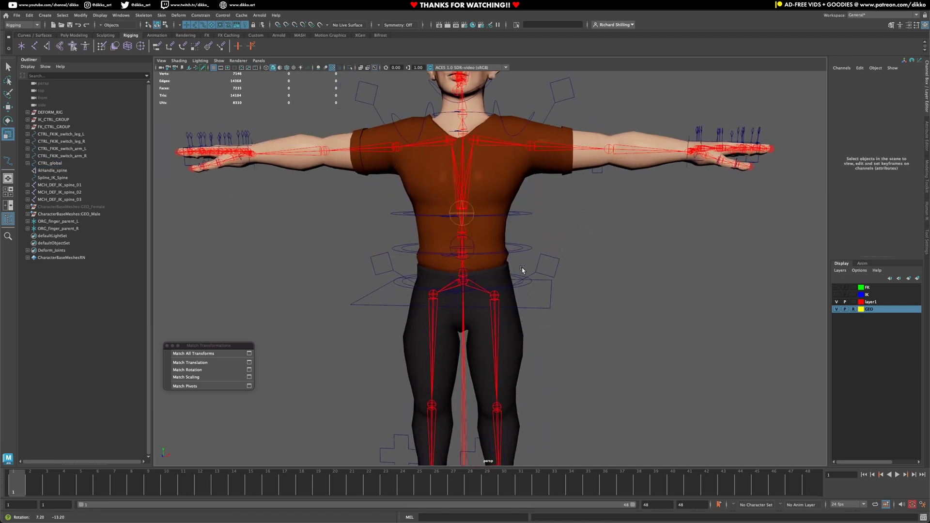
pyautogui.keyDown('alt'); pyautogui.moveTo(523, 270); pyautogui.dragTo(527, 278); pyautogui.keyUp('alt')
pyautogui.click(527, 285)
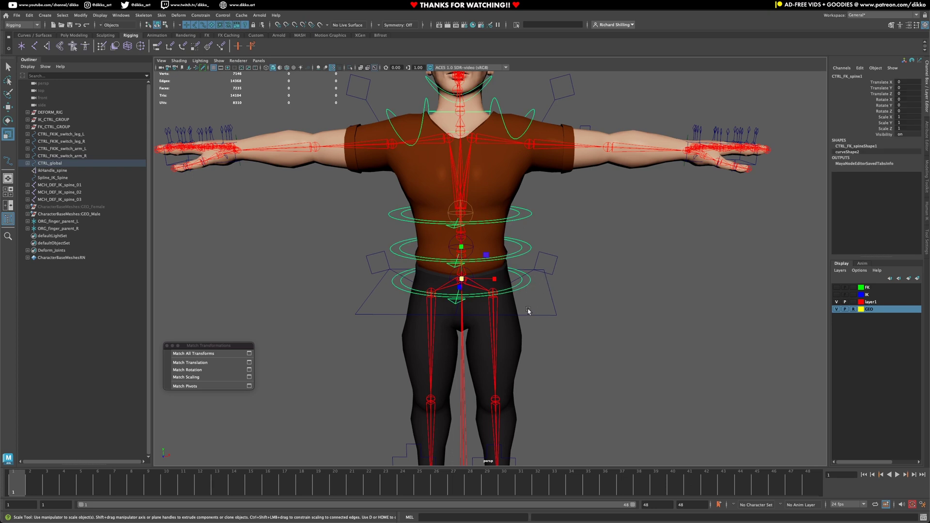
pyautogui.click(527, 252)
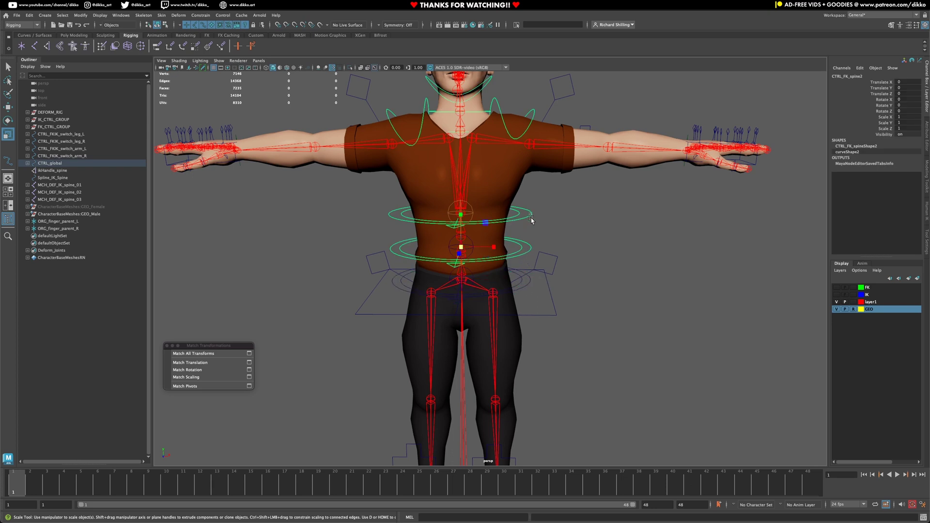
pyautogui.click(530, 215)
pyautogui.click(531, 288)
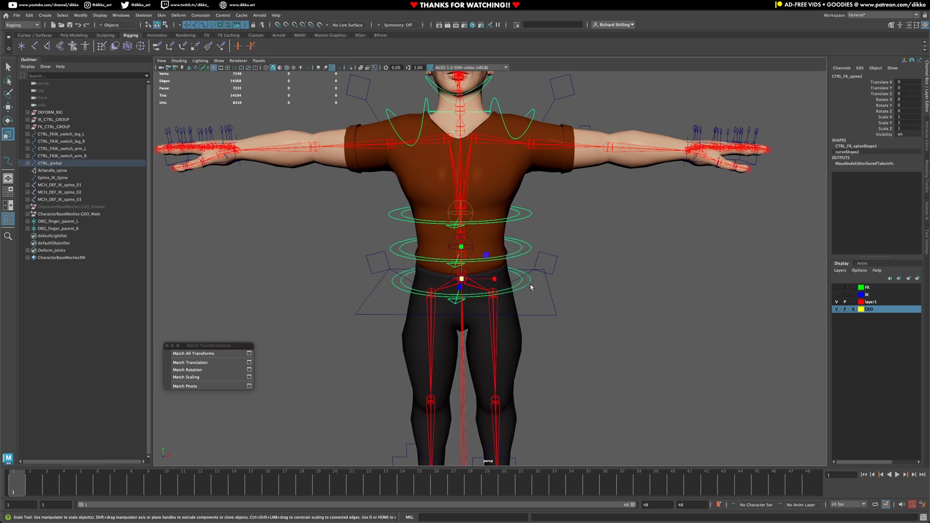
pyautogui.hotkey('ctrl', 's')
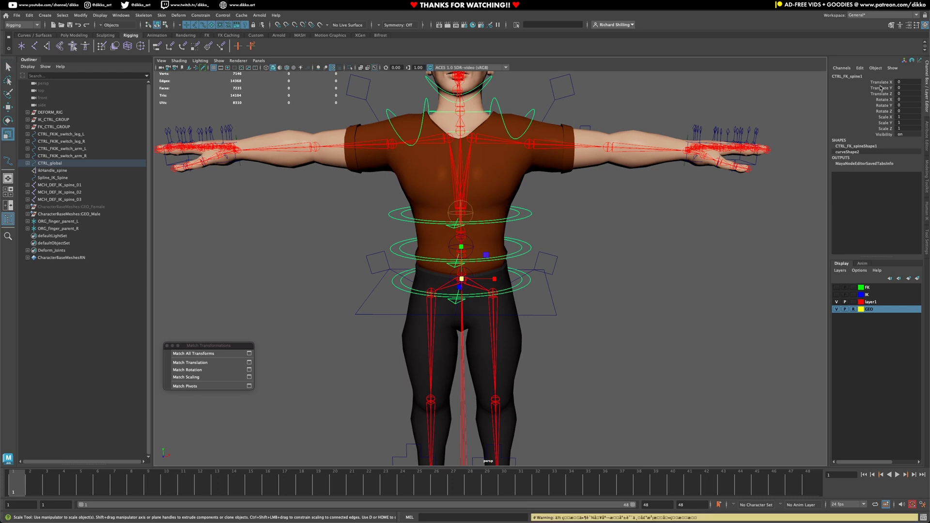
# - Lock and hide the X, Y and Z translate and scale channels of CTRL_FK_spine1
pyautogui.moveTo(881, 82); pyautogui.dragTo(872, 94)
pyautogui.rightClick(840, 93)
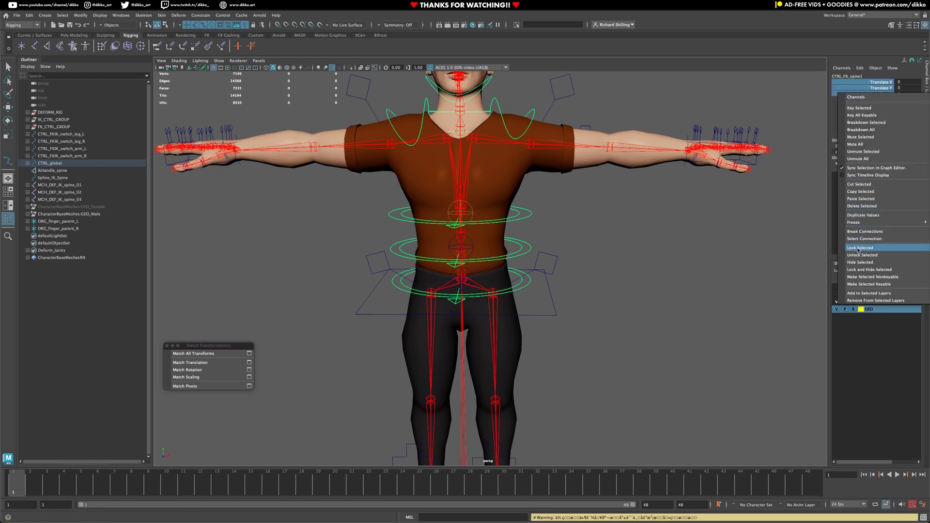
pyautogui.click(863, 268)
pyautogui.press('r')
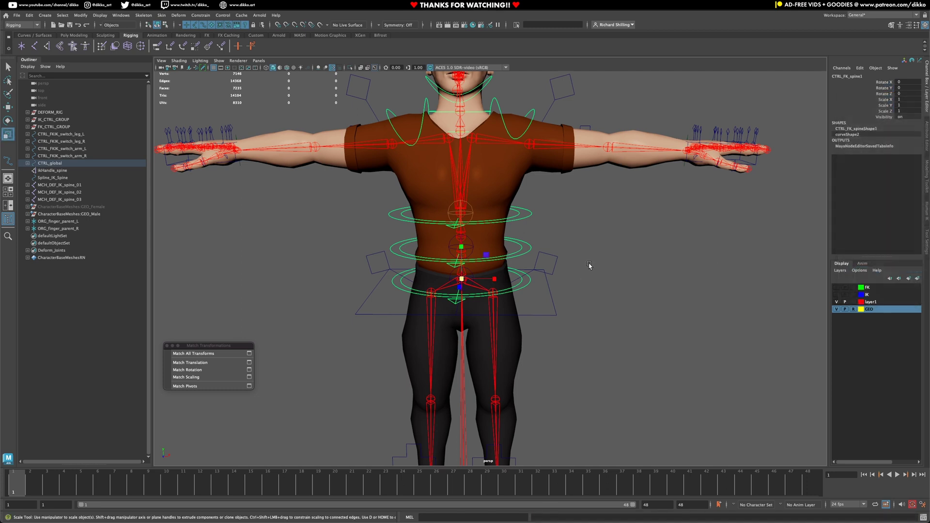
pyautogui.moveTo(882, 100); pyautogui.dragTo(881, 111)
pyautogui.rightClick(846, 111)
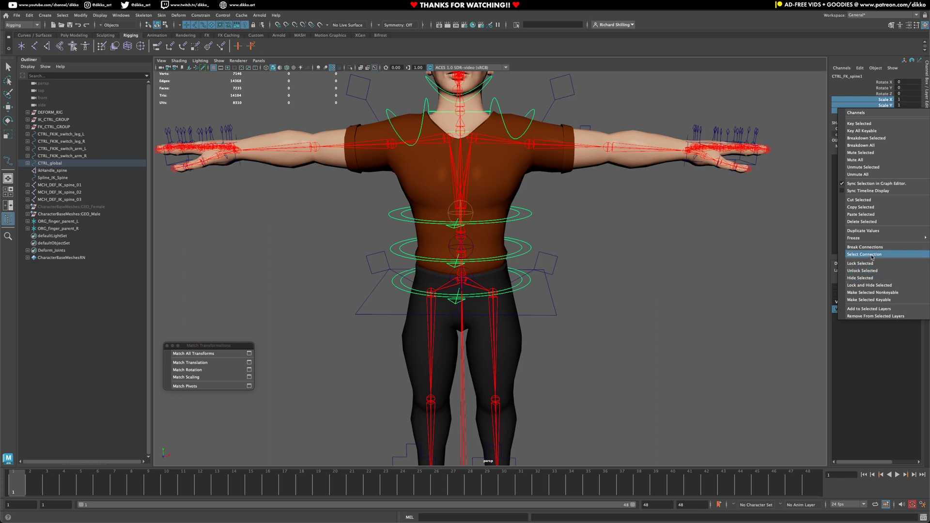
pyautogui.moveTo(865, 239)
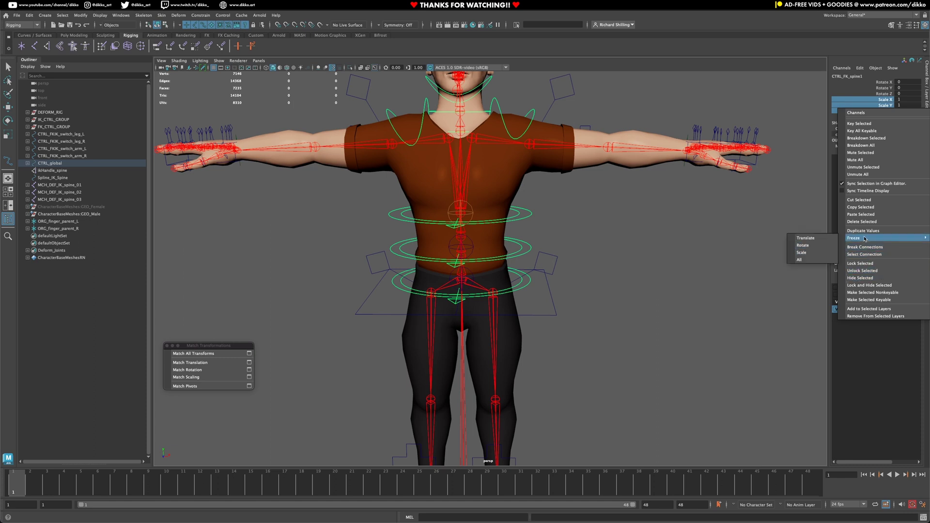
pyautogui.click(862, 286)
pyautogui.press('r')
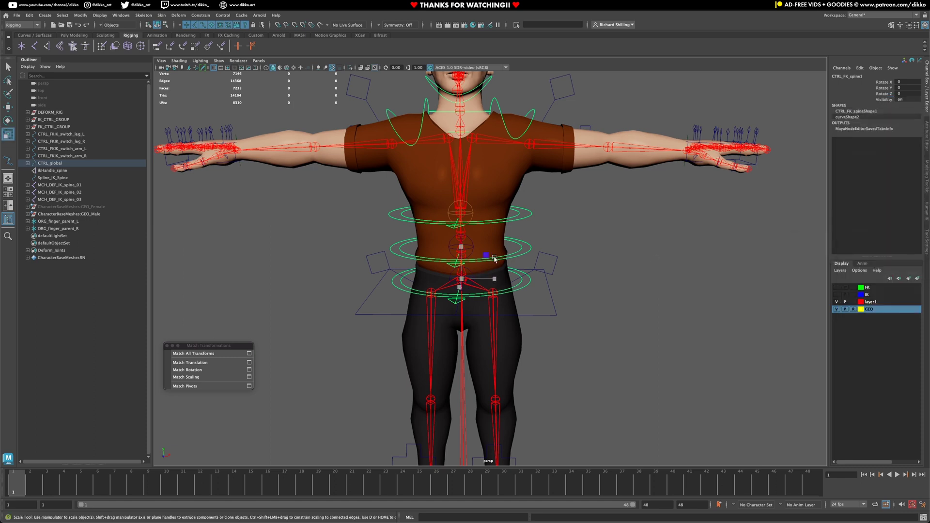
# - Lock and hide the X, Y and Z translate and scale channels of CTRL_FK_spine2
pyautogui.click(523, 255)
pyautogui.moveTo(882, 83); pyautogui.dragTo(882, 94)
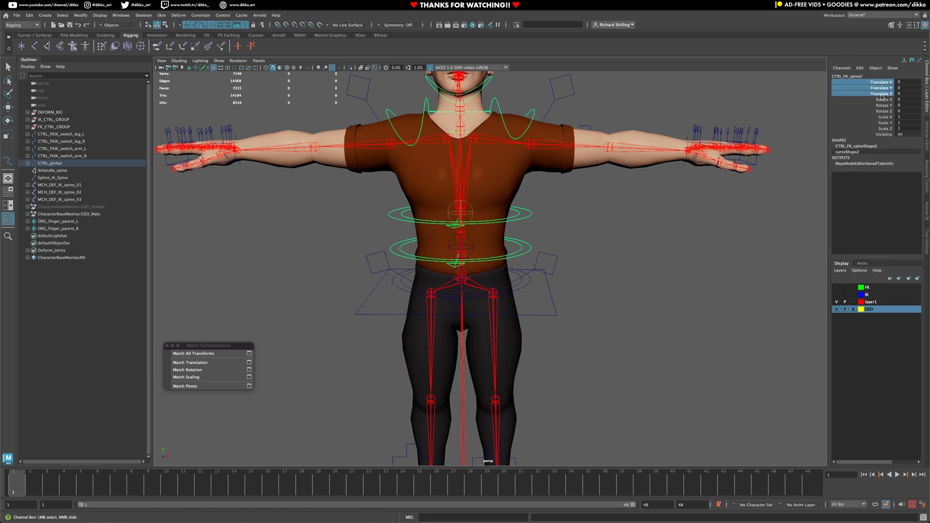
pyautogui.rightClick(881, 94)
pyautogui.moveTo(866, 226)
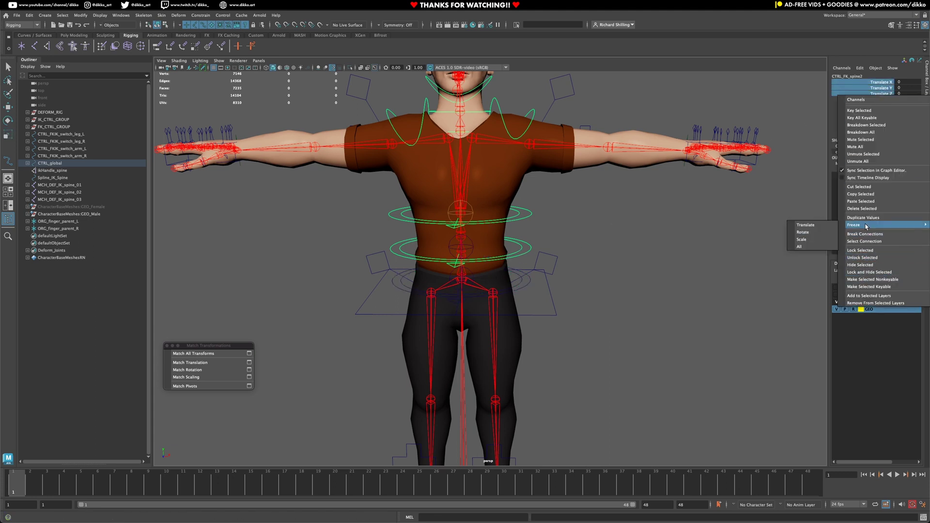
pyautogui.click(862, 272)
pyautogui.moveTo(884, 106); pyautogui.dragTo(885, 119)
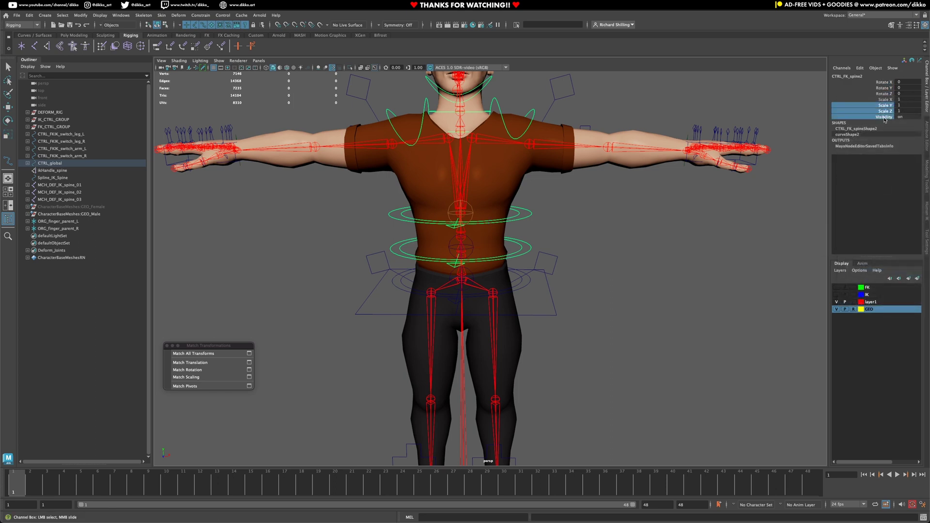
pyautogui.click(857, 99)
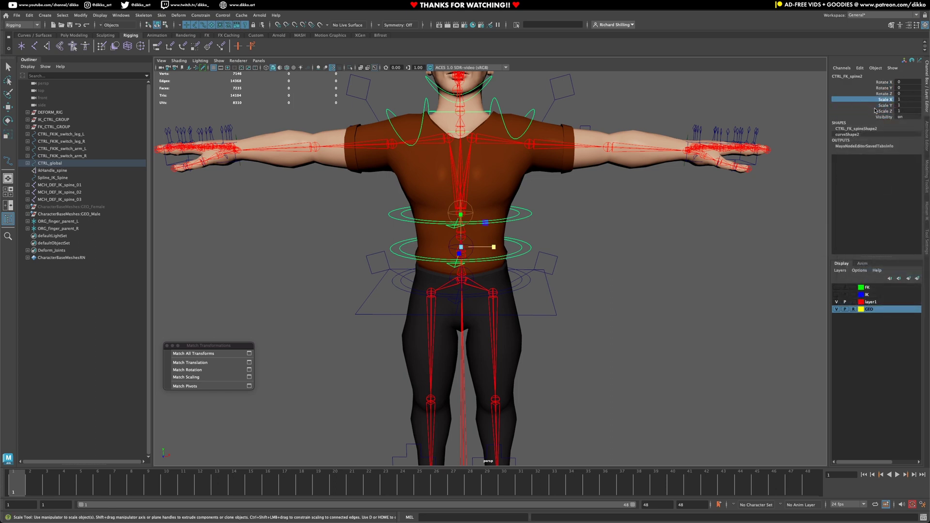
pyautogui.keyDown('shift'); pyautogui.click(875, 111); pyautogui.keyUp('shift')
pyautogui.rightClick(875, 110)
pyautogui.click(848, 278)
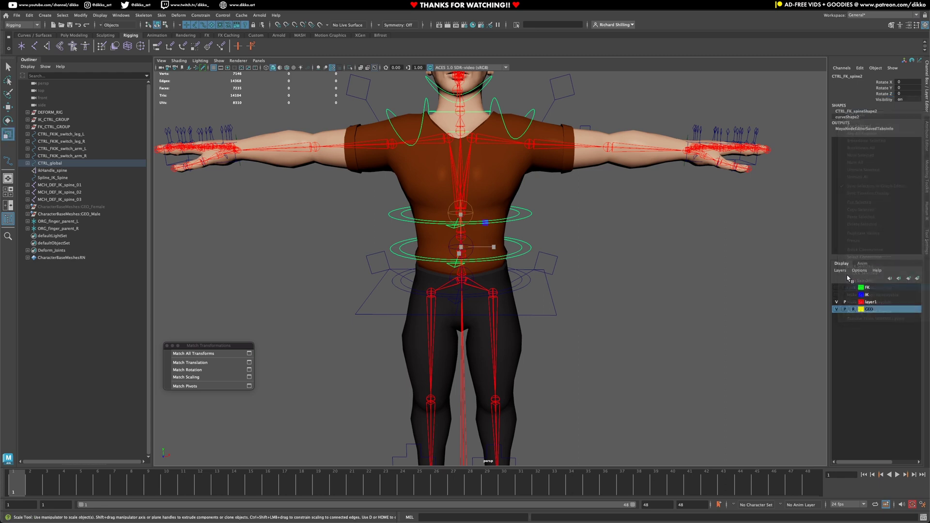
# - Lock and hide the X, Y and Z translate and scale channels of CTRL_FK_spine3
pyautogui.keyDown('alt'); pyautogui.moveTo(579, 217); pyautogui.dragTo(575, 252, button='middle'); pyautogui.keyUp('alt')
pyautogui.click(523, 255)
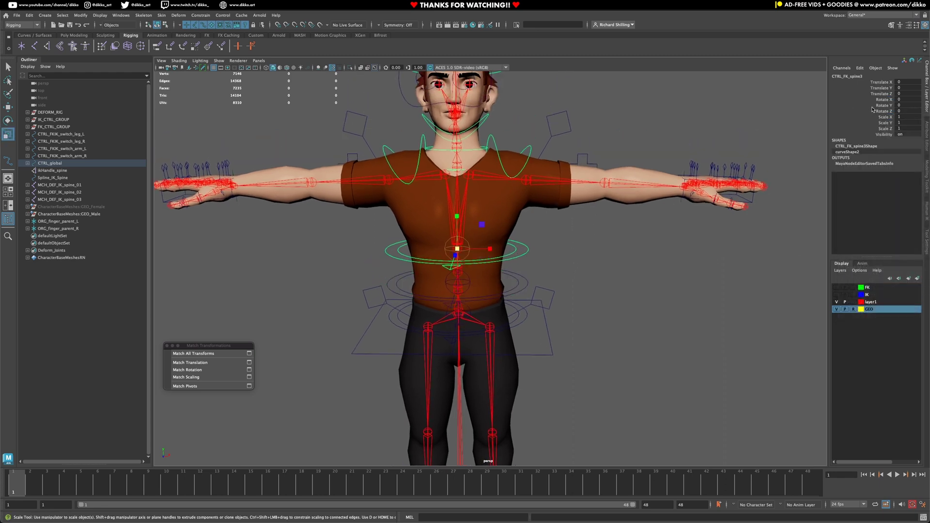
pyautogui.click(888, 84)
pyautogui.keyDown('shift'); pyautogui.click(888, 89); pyautogui.keyUp('shift')
pyautogui.rightClick(888, 90)
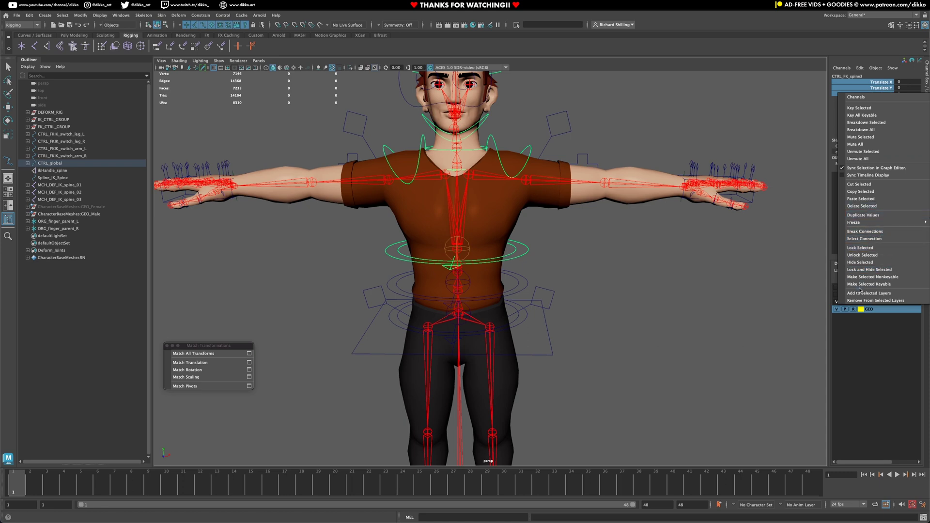
pyautogui.click(870, 270)
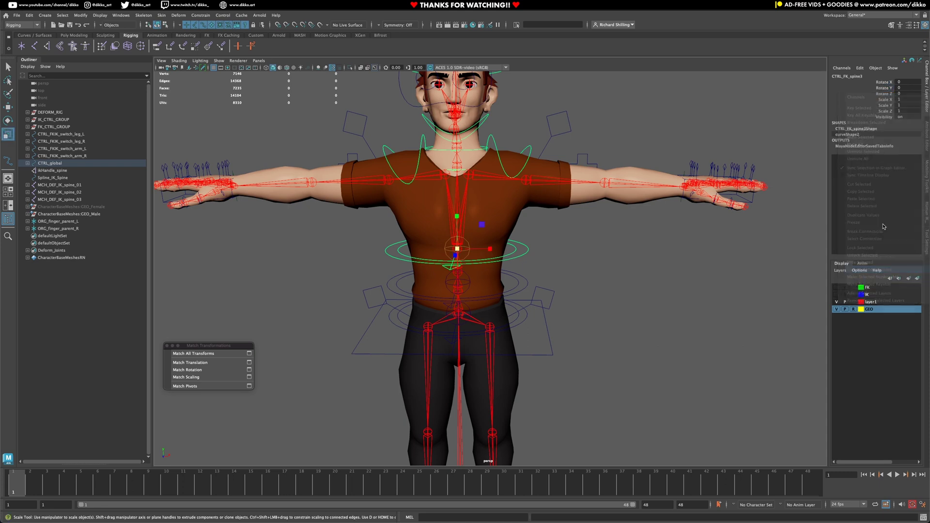
pyautogui.click(885, 99)
pyautogui.keyDown('shift'); pyautogui.click(886, 105); pyautogui.keyUp('shift')
pyautogui.keyDown('shift'); pyautogui.click(886, 111); pyautogui.keyUp('shift')
pyautogui.rightClick(886, 111)
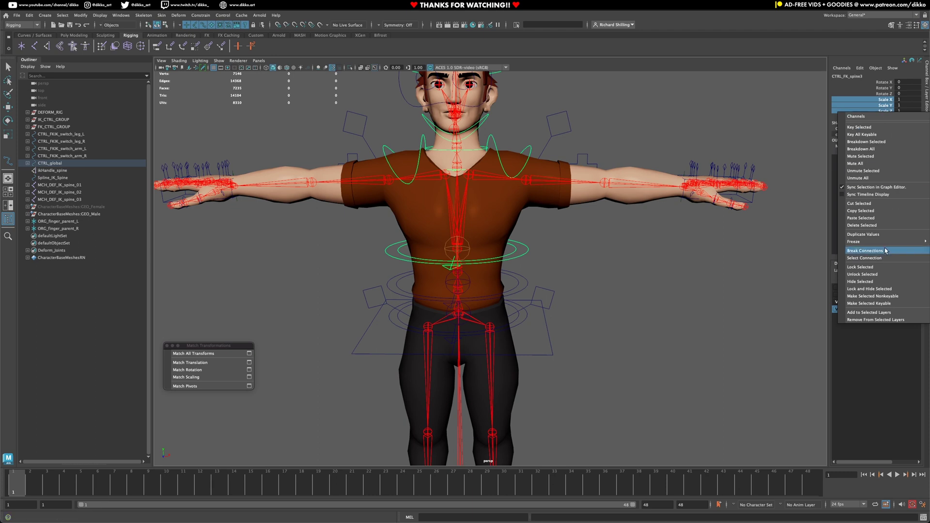
pyautogui.click(871, 290)
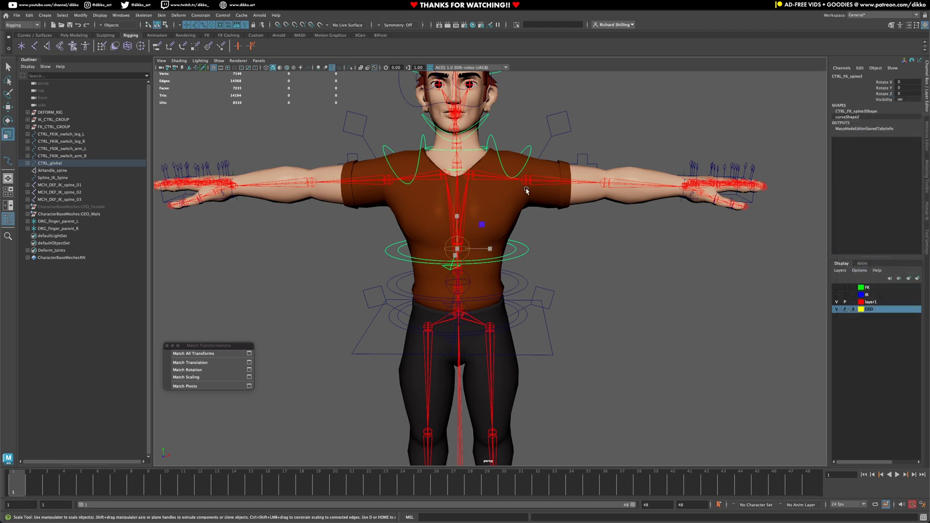
# - Try to freeze all transforms of CTRL_shoulder_L and undo the freeze
pyautogui.click(529, 155)
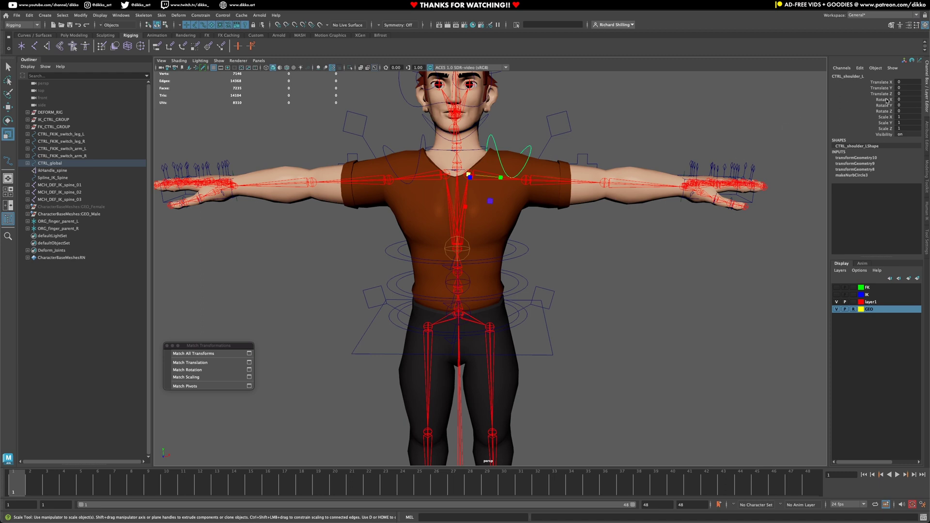
pyautogui.moveTo(888, 117); pyautogui.dragTo(890, 129)
pyautogui.rightClick(889, 129)
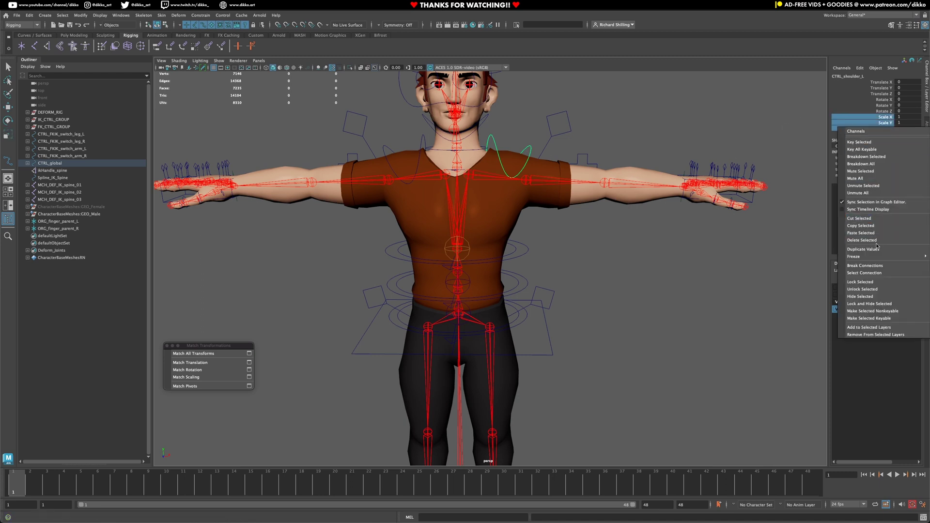
pyautogui.moveTo(866, 261)
pyautogui.click(802, 278)
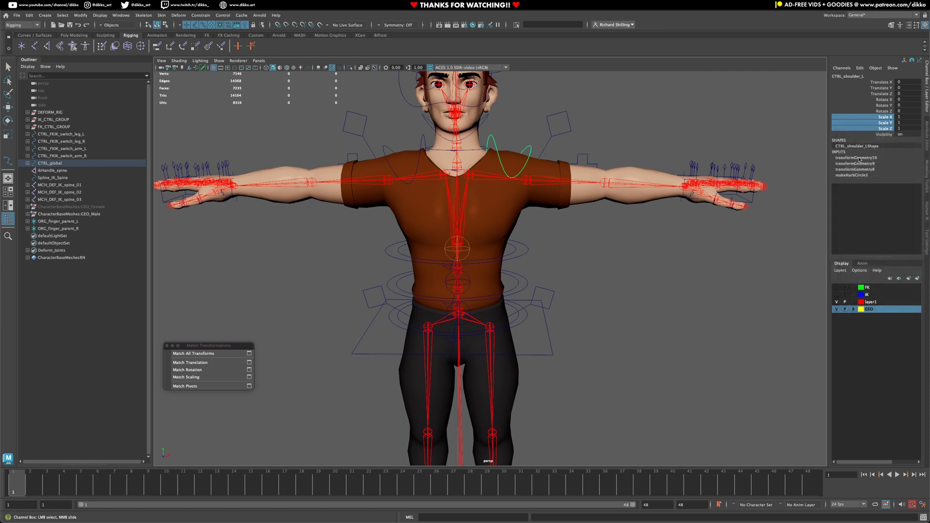
pyautogui.hotkey('ctrl', 'z')
# - Lock and hide the X, Y and Z scale and translate channels of CTRL_shoulder_L
pyautogui.rightClick(875, 130)
pyautogui.click(868, 305)
pyautogui.press('r')
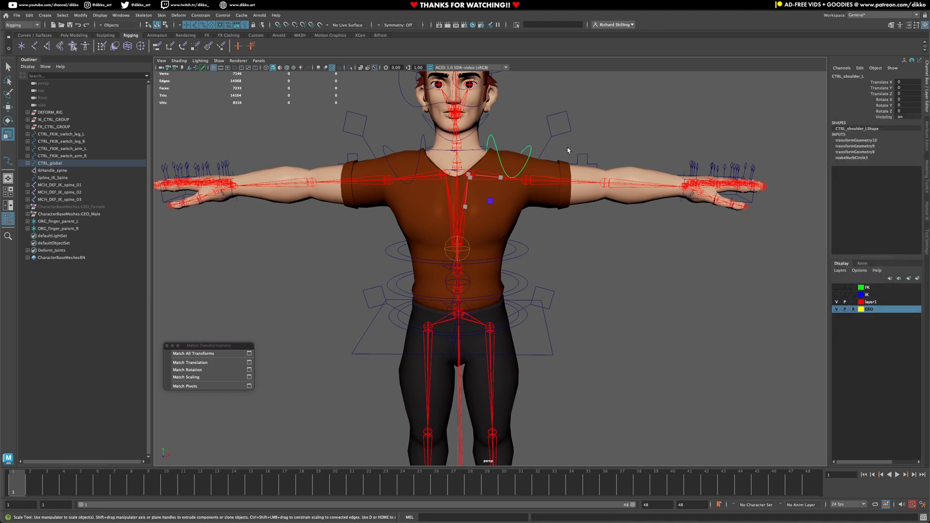
pyautogui.moveTo(890, 82); pyautogui.dragTo(889, 94)
pyautogui.rightClick(888, 93)
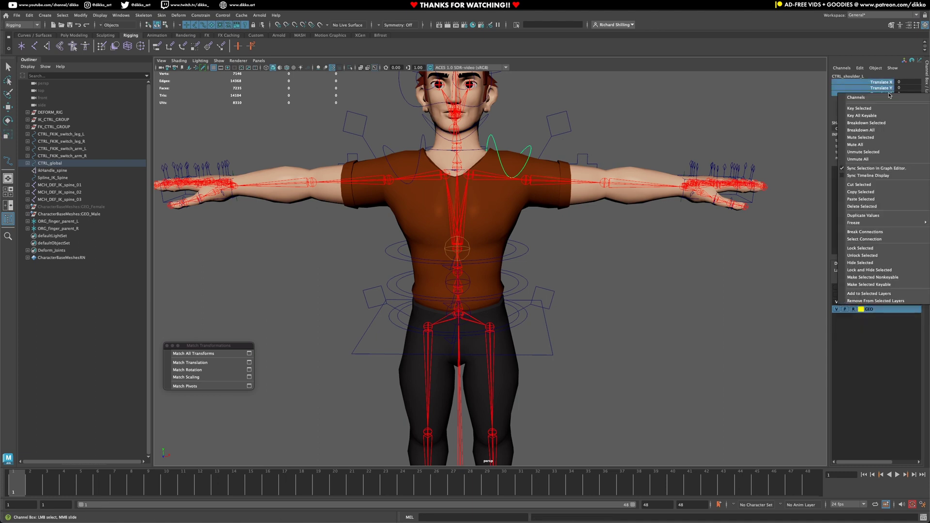
pyautogui.click(862, 276)
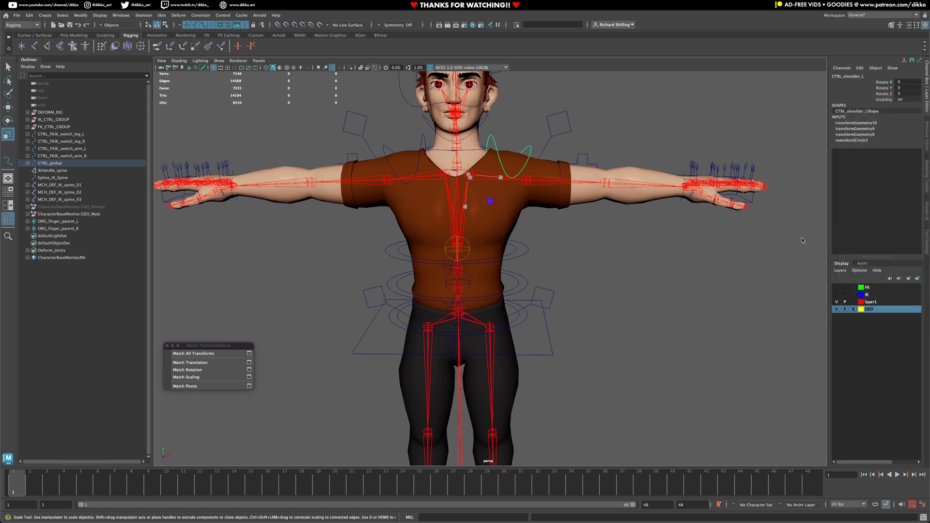
# - Lock and hide the X, Y and Z translate and scale channels of CTRL_shoulder_R
pyautogui.click(419, 152)
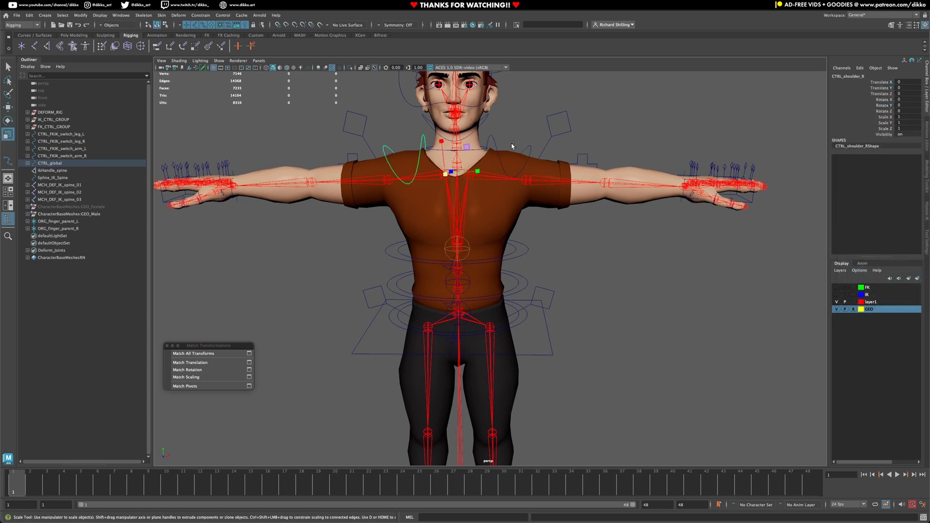
pyautogui.moveTo(879, 82); pyautogui.dragTo(880, 94)
pyautogui.rightClick(873, 94)
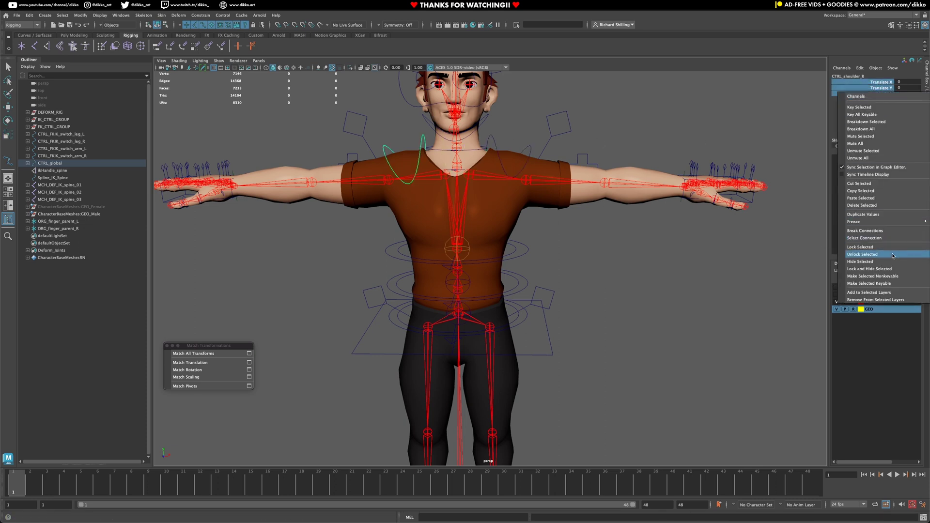
pyautogui.click(873, 274)
pyautogui.press('r')
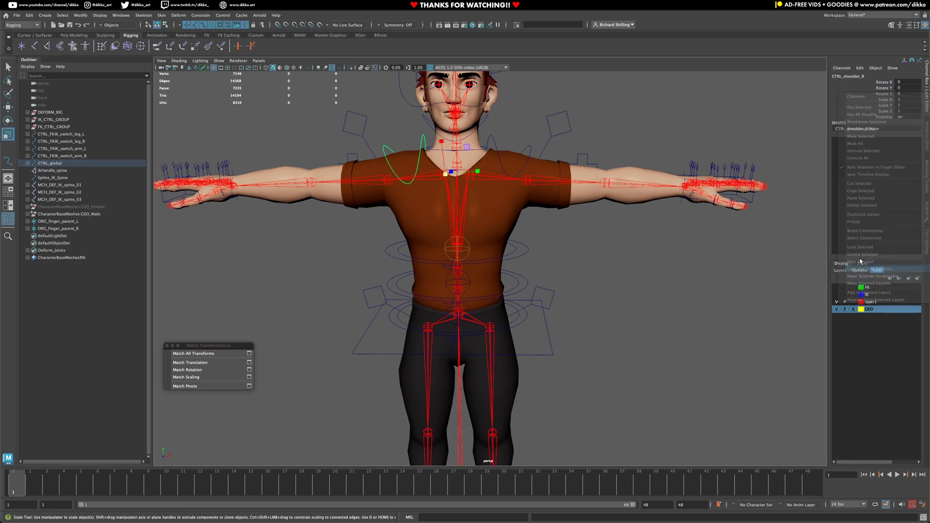
pyautogui.moveTo(887, 99); pyautogui.dragTo(887, 105)
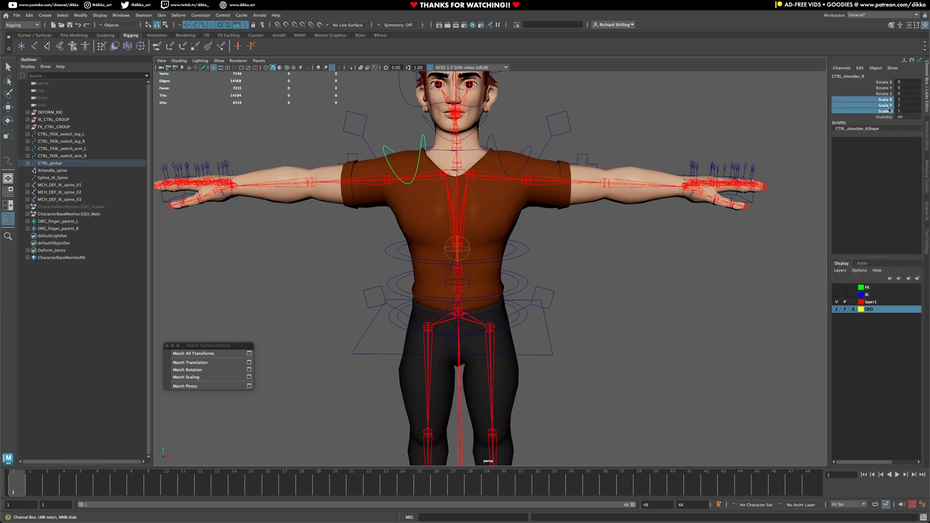
pyautogui.rightClick(888, 105)
pyautogui.click(899, 286)
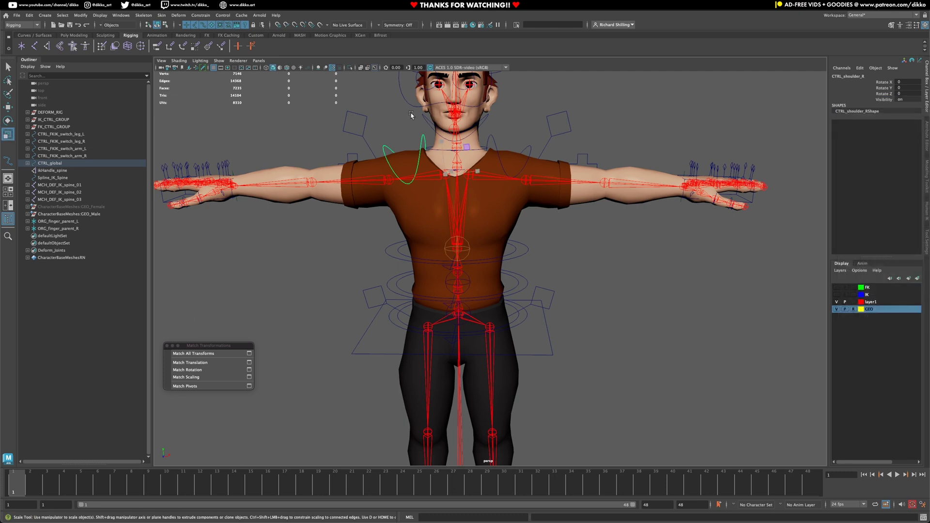
# - Try to freeze all transforms of CTRL_FKIK_switch_arm_R and undo the last operation
pyautogui.click(361, 121)
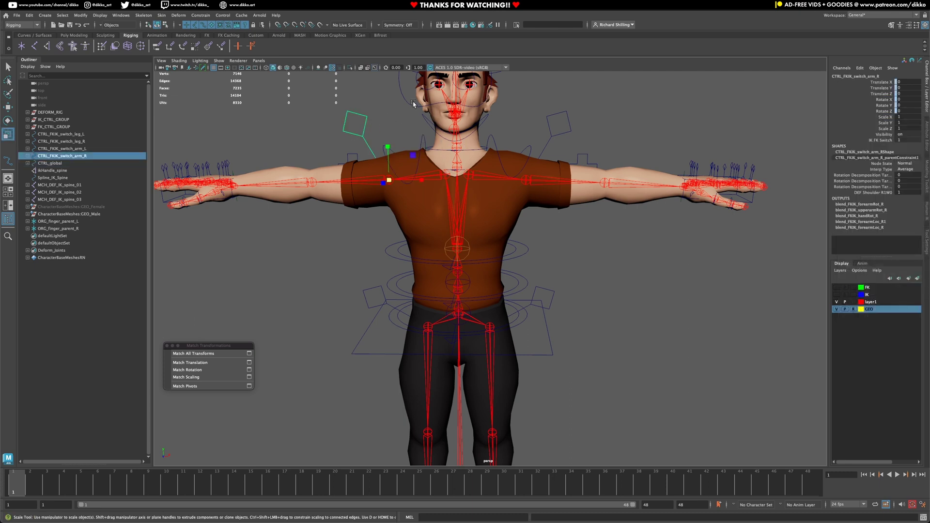
pyautogui.click(572, 128)
pyautogui.click(366, 122)
pyautogui.moveTo(881, 86); pyautogui.dragTo(884, 129)
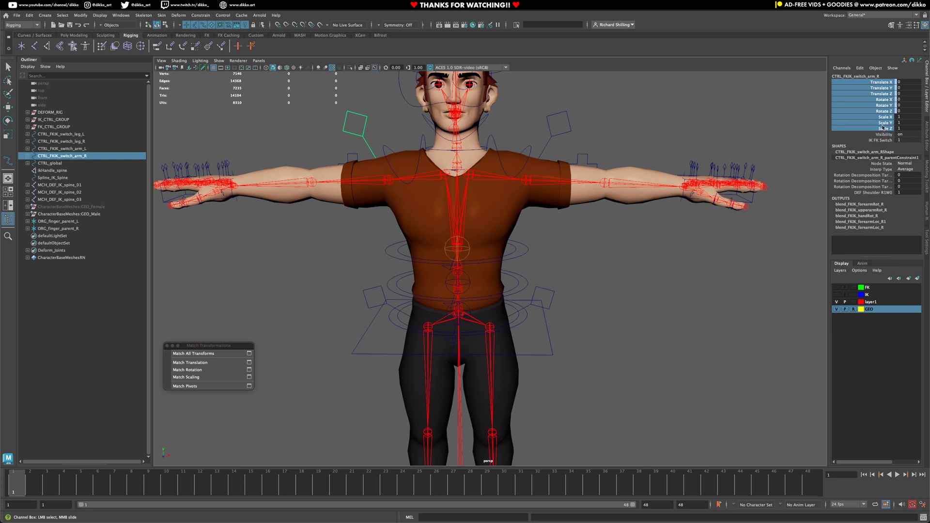
pyautogui.rightClick(883, 128)
pyautogui.moveTo(867, 256)
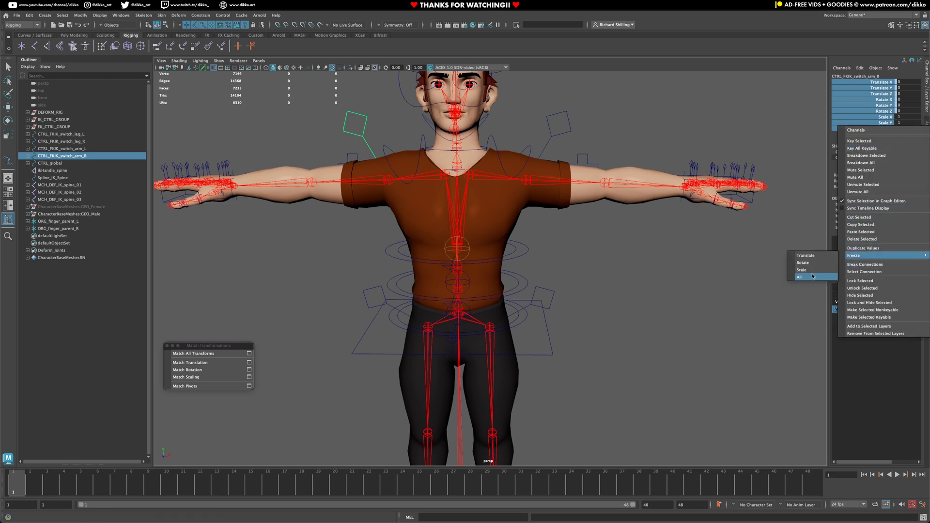
pyautogui.click(806, 280)
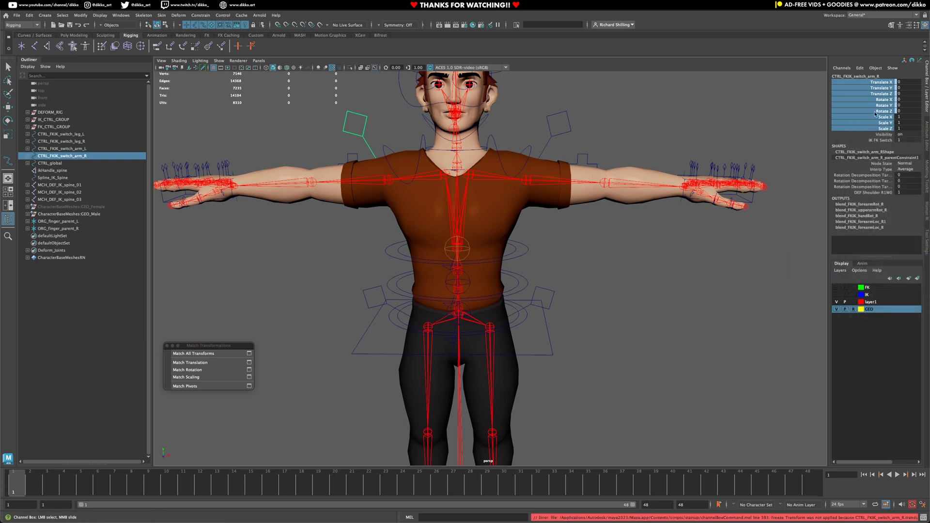
pyautogui.hotkey('ctrl', 'z')
# - Lock and hide the X, Y and Z translate, rotate and scale channels of CTRL_FKIK_switch_arm_L
pyautogui.press('r')
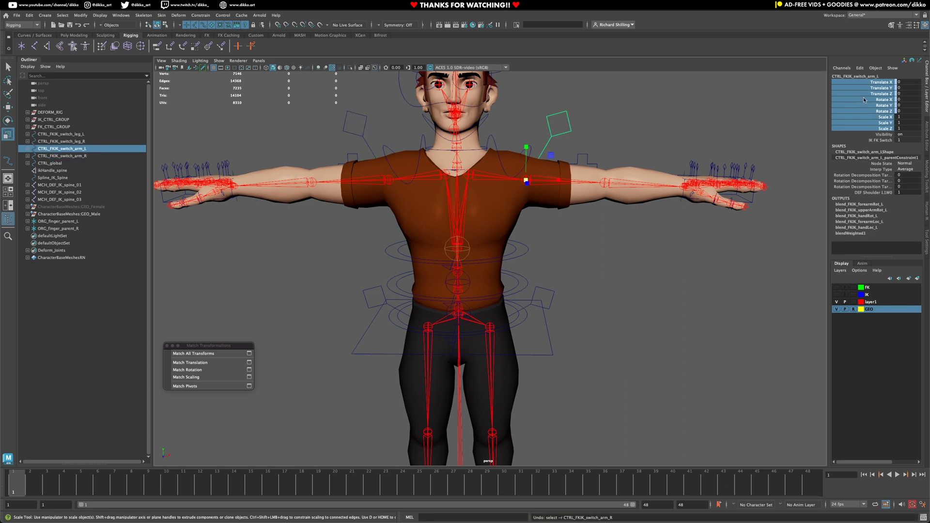
pyautogui.rightClick(868, 110)
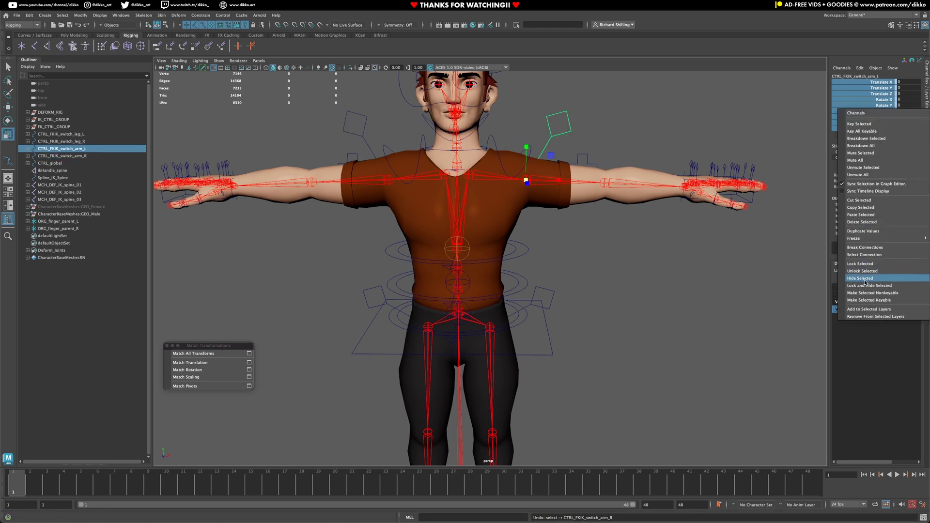
pyautogui.click(865, 286)
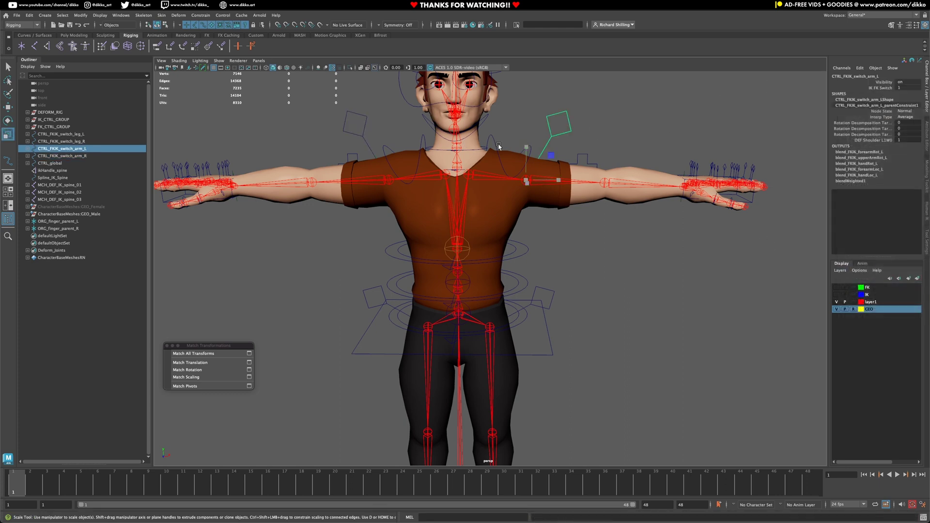
pyautogui.click(366, 121)
pyautogui.moveTo(880, 82); pyautogui.dragTo(881, 137)
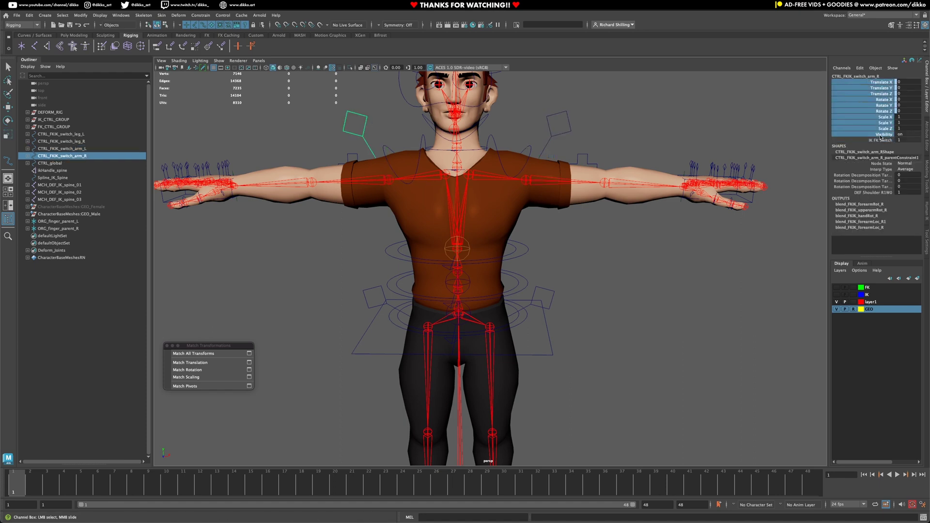
pyautogui.press('r')
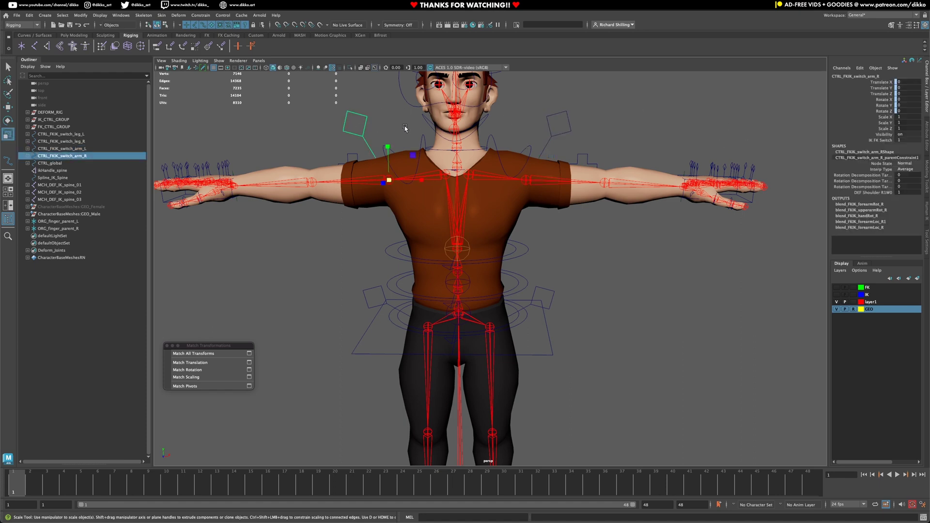
pyautogui.moveTo(885, 85); pyautogui.dragTo(881, 129)
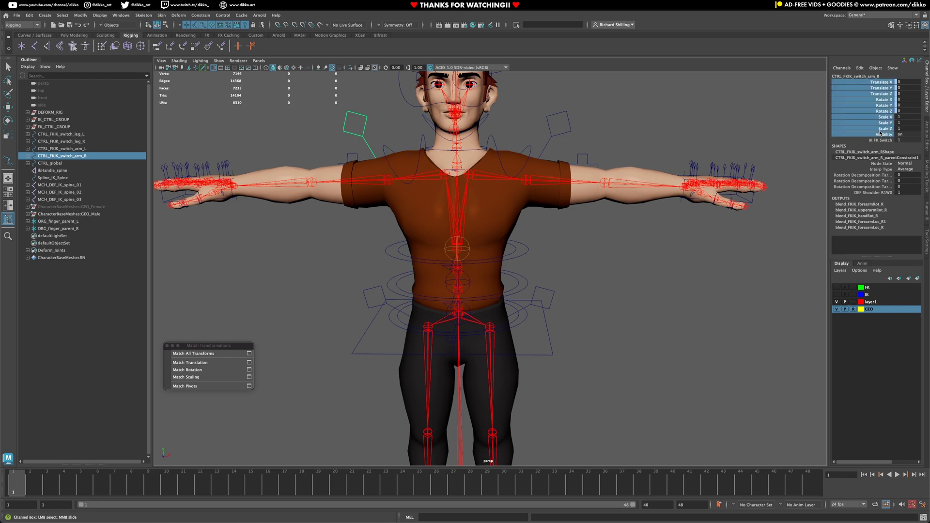
pyautogui.rightClick(881, 129)
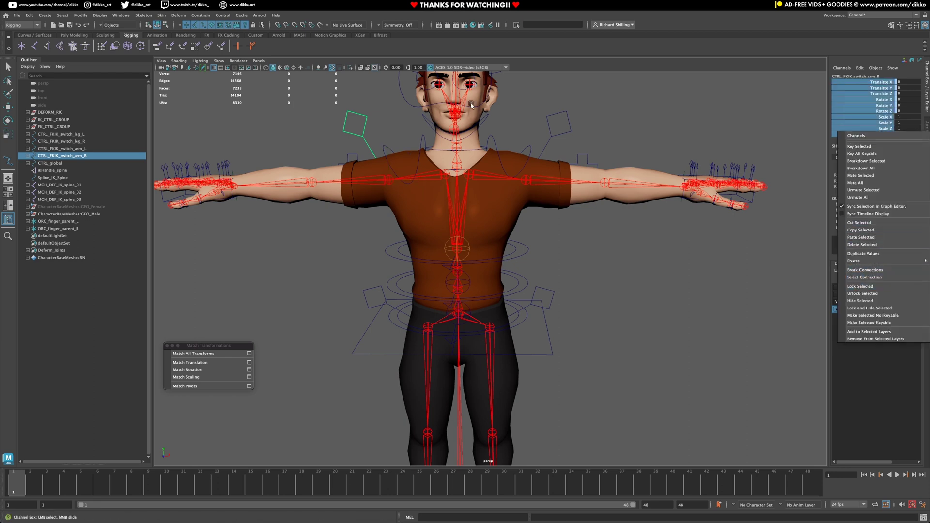
pyautogui.click(383, 128)
pyautogui.press('r')
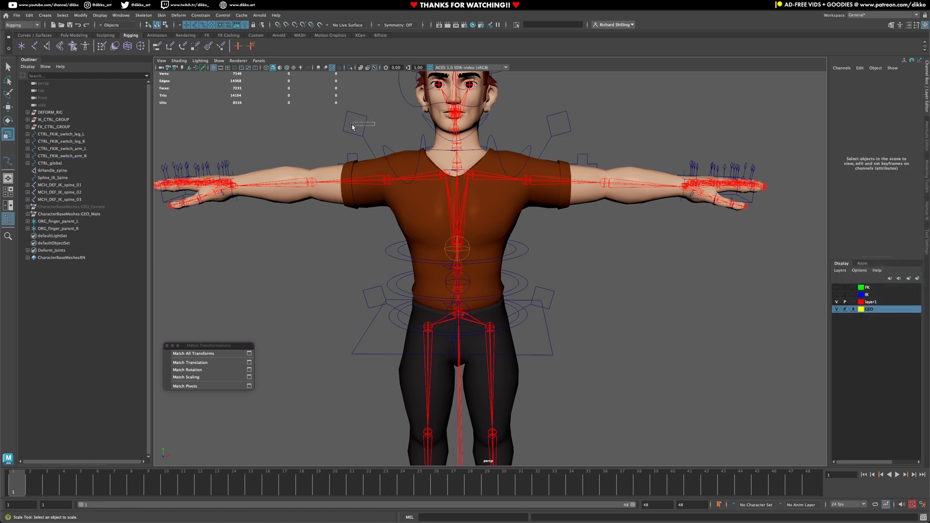
# - Lock and hide the X, Y and Z translate, rotate and scale channels of CTRL_FKIK_switch_arm_R
pyautogui.moveTo(890, 86); pyautogui.dragTo(878, 129)
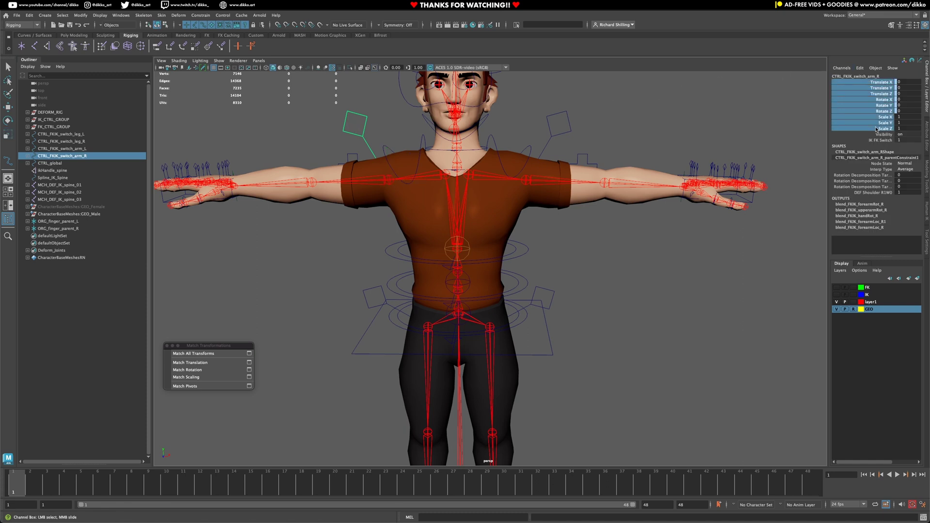
pyautogui.rightClick(878, 129)
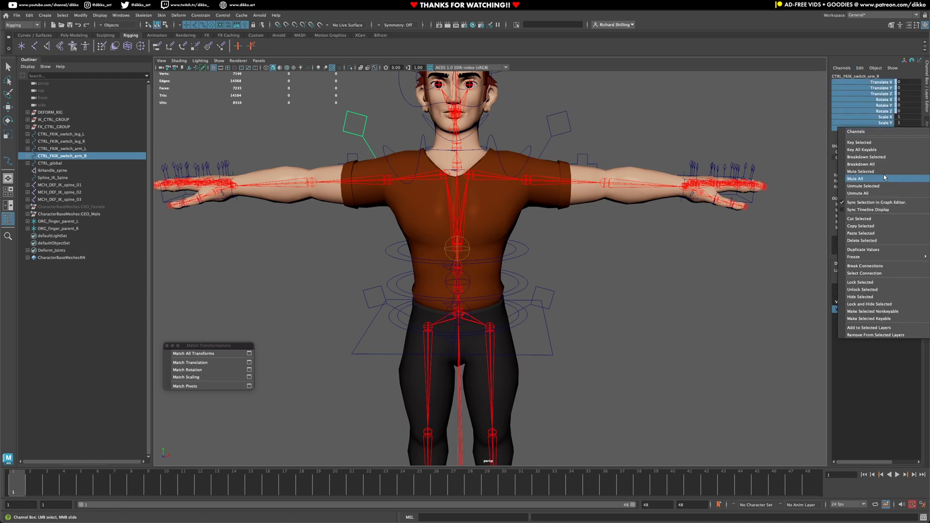
pyautogui.click(898, 304)
# - Lock and hide the X, Y and Z translate, rotate and scale channels of CTRL_FKIK_switch_leg_L
pyautogui.click(547, 304)
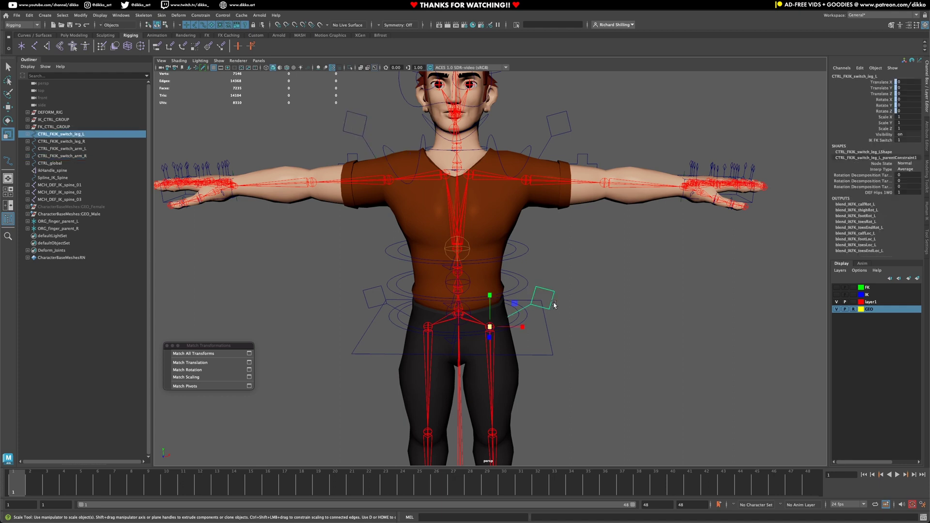
pyautogui.moveTo(878, 82); pyautogui.dragTo(879, 130)
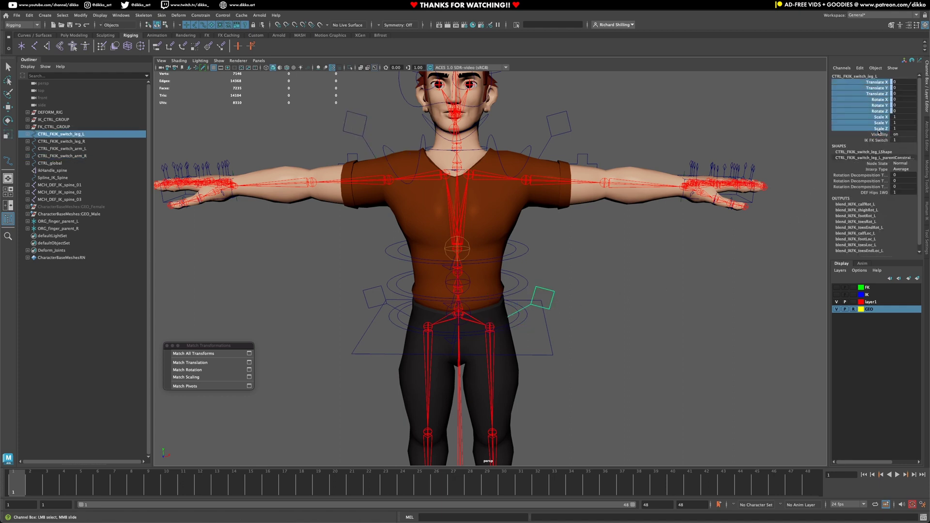
pyautogui.rightClick(879, 132)
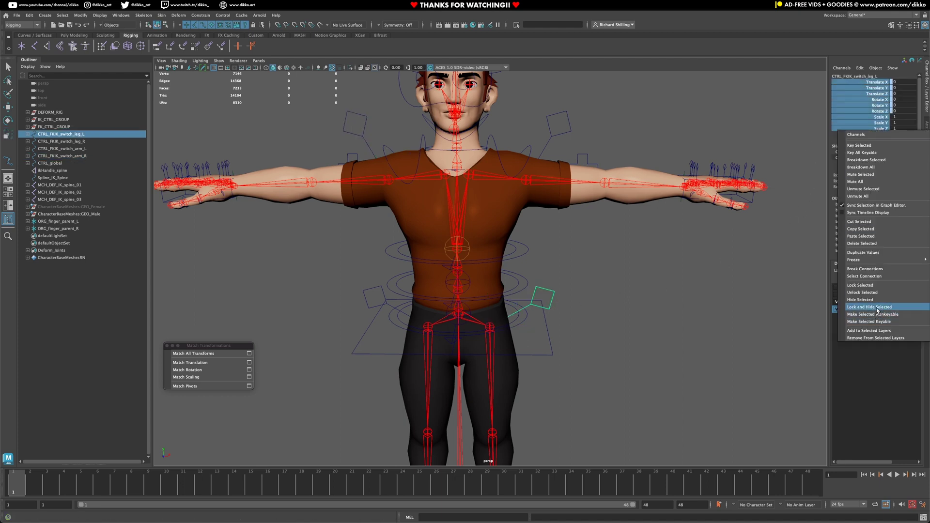
pyautogui.click(878, 305)
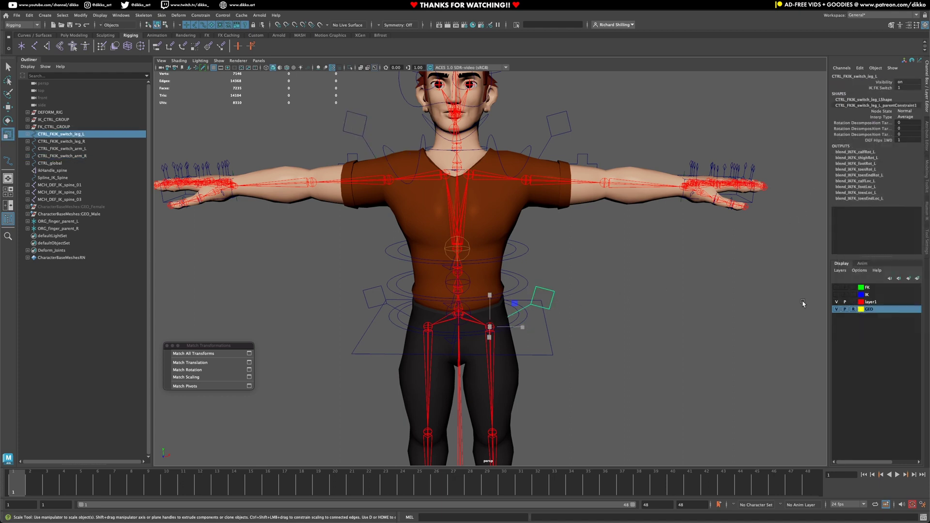
# - Lock and hide the X, Y and Z translate, rotate and scale channels of CTRL_FKIK_switch_leg_R
pyautogui.click(367, 290)
pyautogui.click(374, 289)
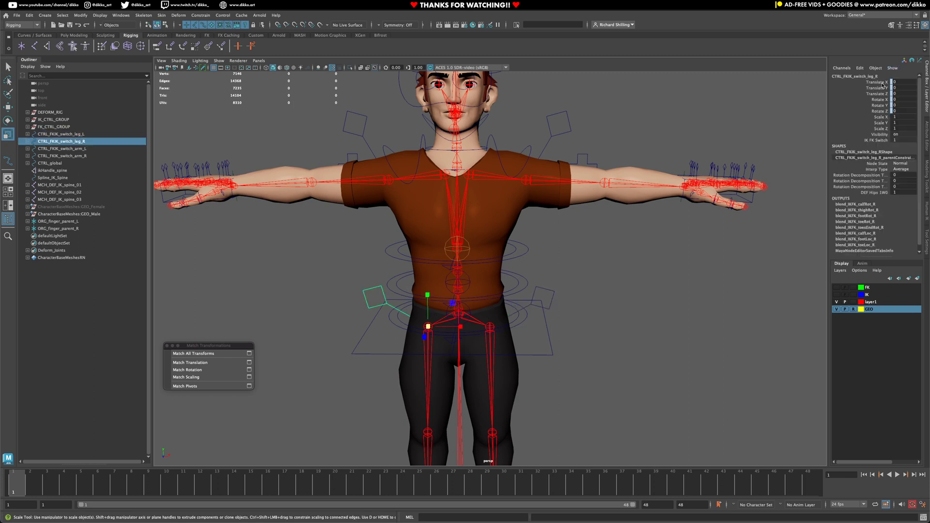
pyautogui.moveTo(883, 85); pyautogui.dragTo(882, 129)
pyautogui.rightClick(882, 130)
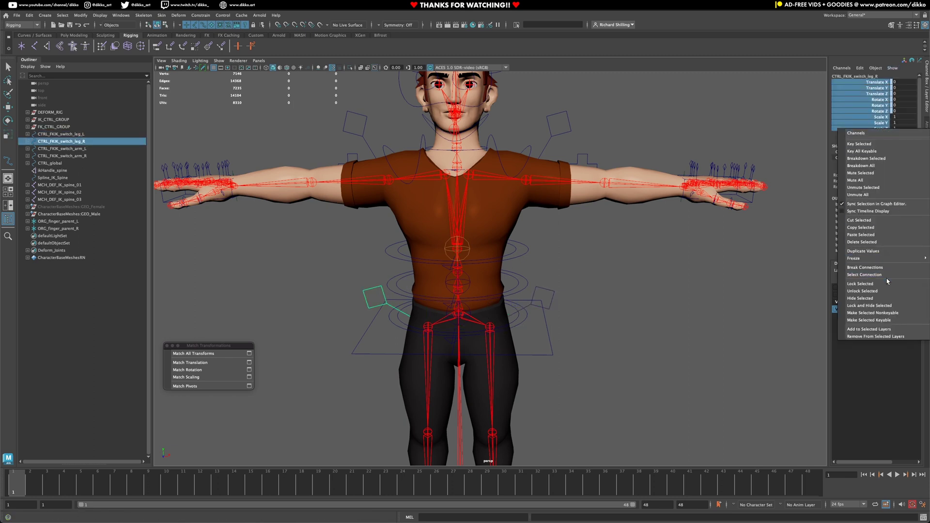
pyautogui.click(869, 305)
pyautogui.press('r')
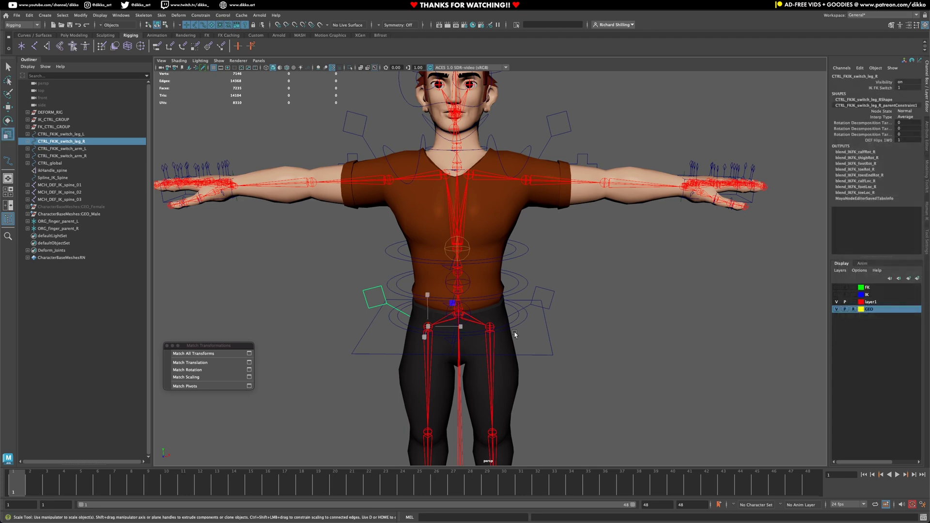
# - Try rotating the CTRL_FK_spine1 control to test the spine and undo the rotation
pyautogui.keyDown('alt'); pyautogui.moveTo(515, 334); pyautogui.dragTo(522, 293, button='middle'); pyautogui.keyUp('alt')
pyautogui.scroll(-1, 522, 292)
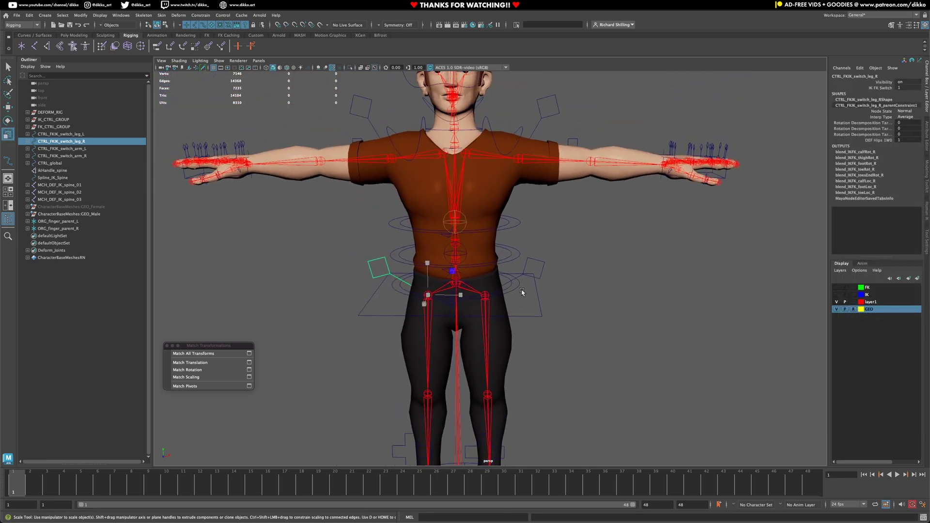
pyautogui.click(517, 290)
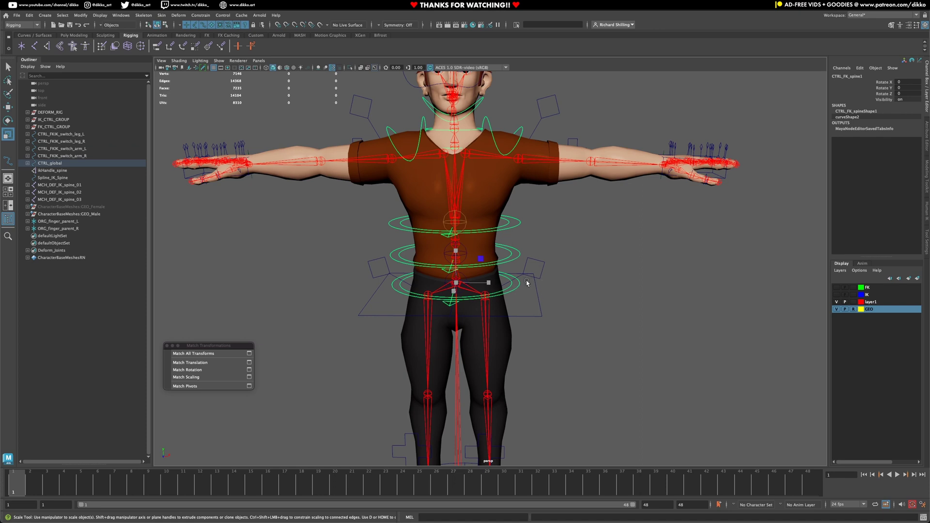
pyautogui.click(8, 120)
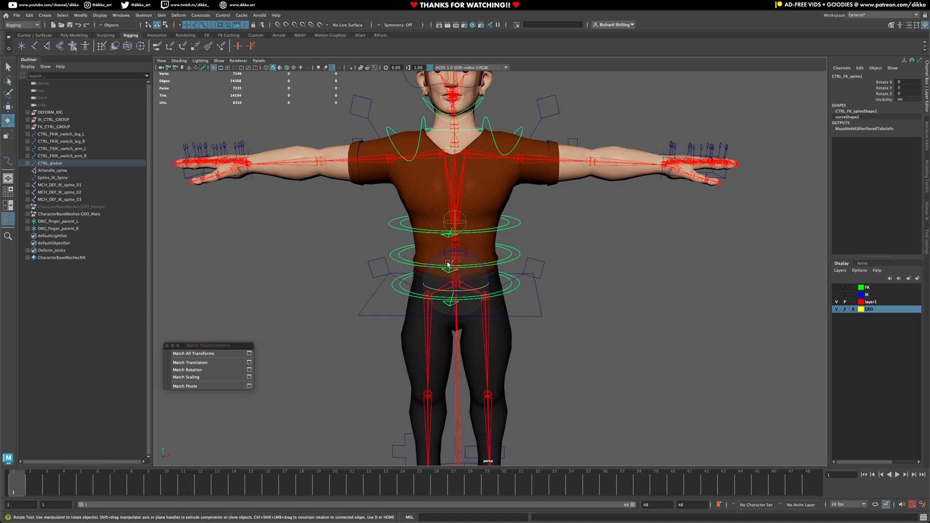
pyautogui.moveTo(449, 265); pyautogui.dragTo(454, 280)
pyautogui.hotkey('ctrl', 'z')
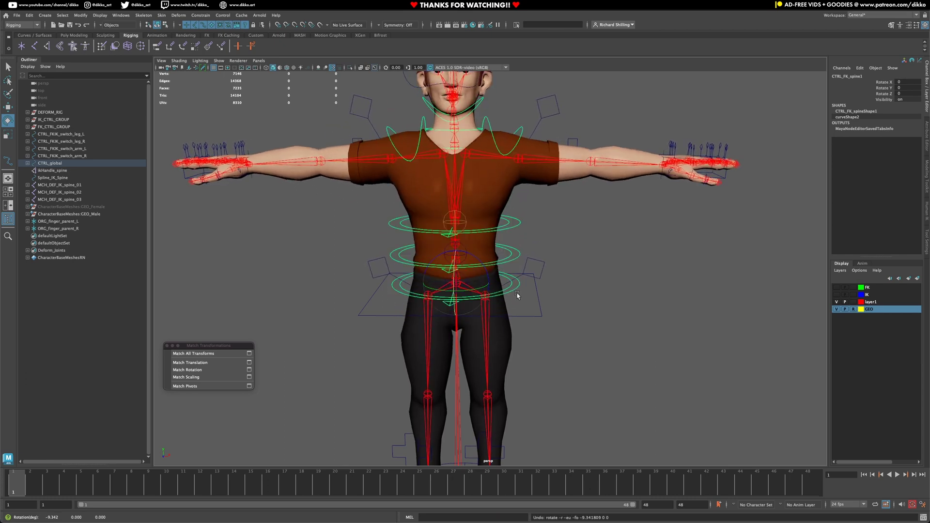
# - Test a move of CTRL_IK_hips and undo it, and lock and hide the control's X, Y and Z scale channels
pyautogui.click(526, 295)
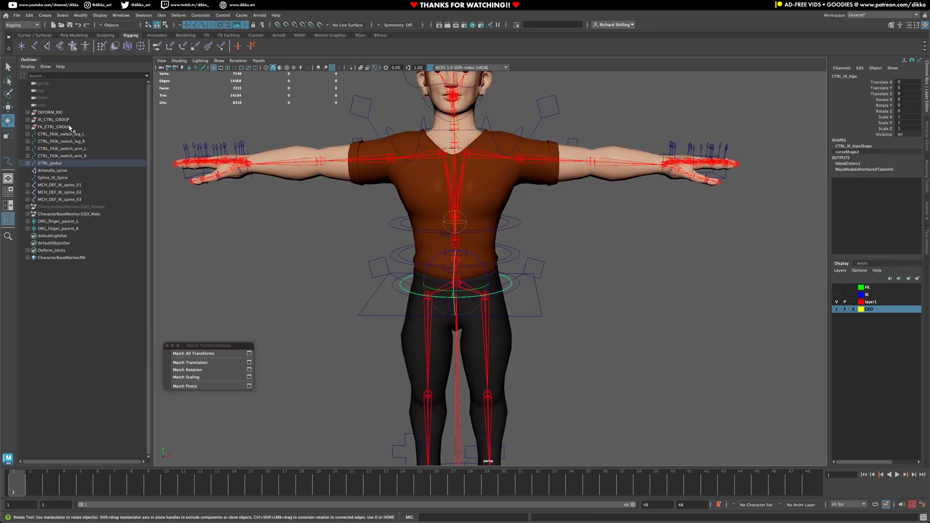
pyautogui.click(8, 106)
pyautogui.moveTo(460, 287); pyautogui.dragTo(458, 303)
pyautogui.hotkey('ctrl', 'z')
pyautogui.hotkey('ctrl', 'z')
pyautogui.hotkey('ctrl', 'z')
pyautogui.hotkey('ctrl', 'z')
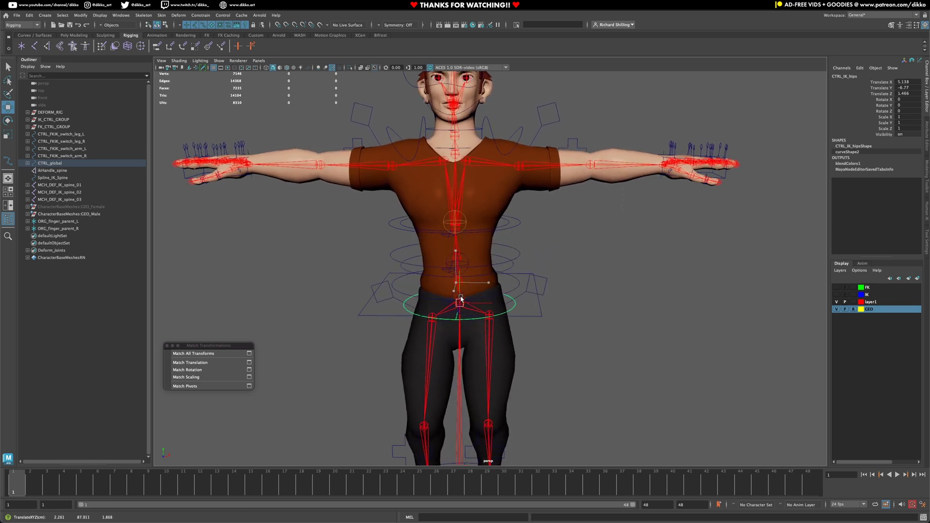
pyautogui.moveTo(886, 116); pyautogui.dragTo(890, 130)
pyautogui.rightClick(890, 129)
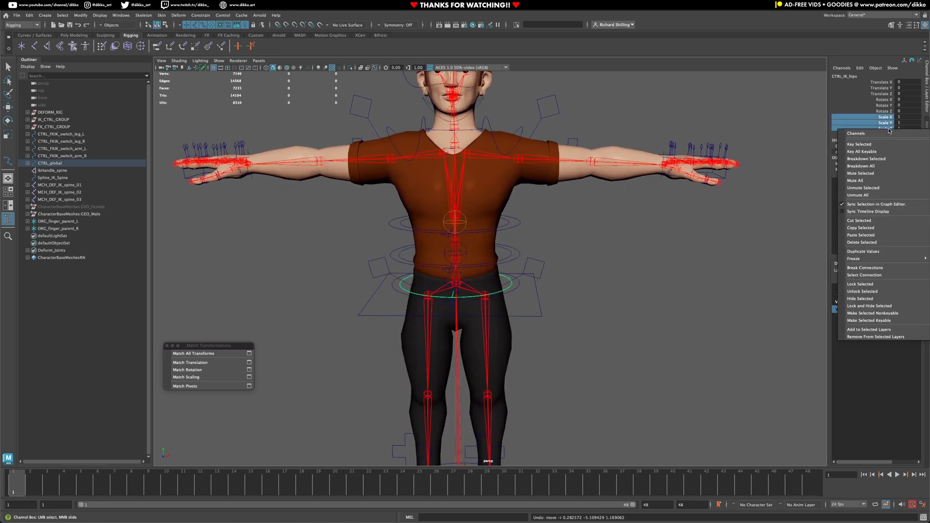
pyautogui.moveTo(885, 262)
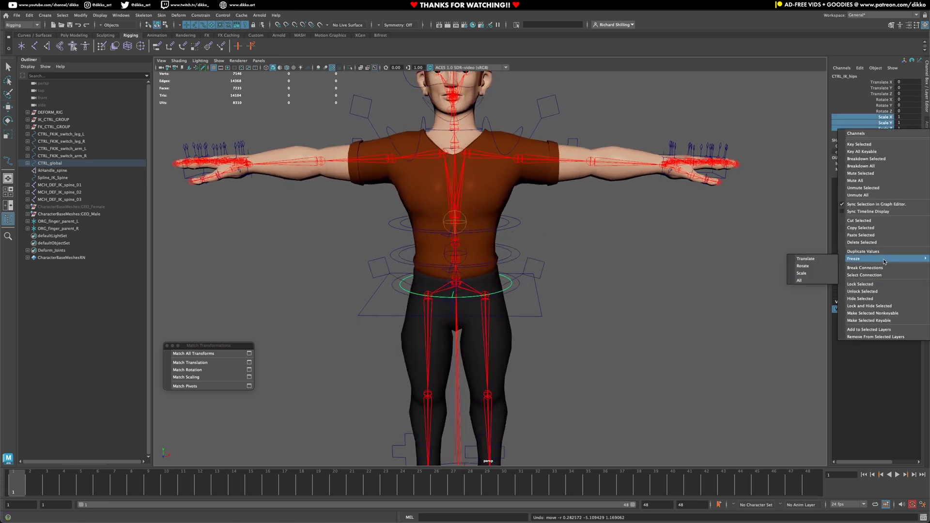
pyautogui.click(872, 307)
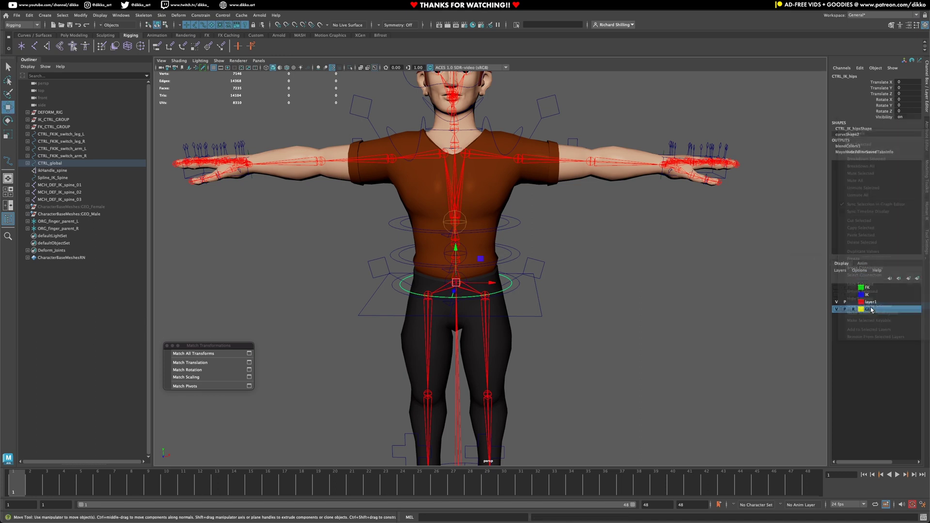
# - Lock and hide the X, Y and Z scale channels of CTRL_IK_torso
pyautogui.click(510, 253)
pyautogui.moveTo(878, 118); pyautogui.dragTo(882, 128)
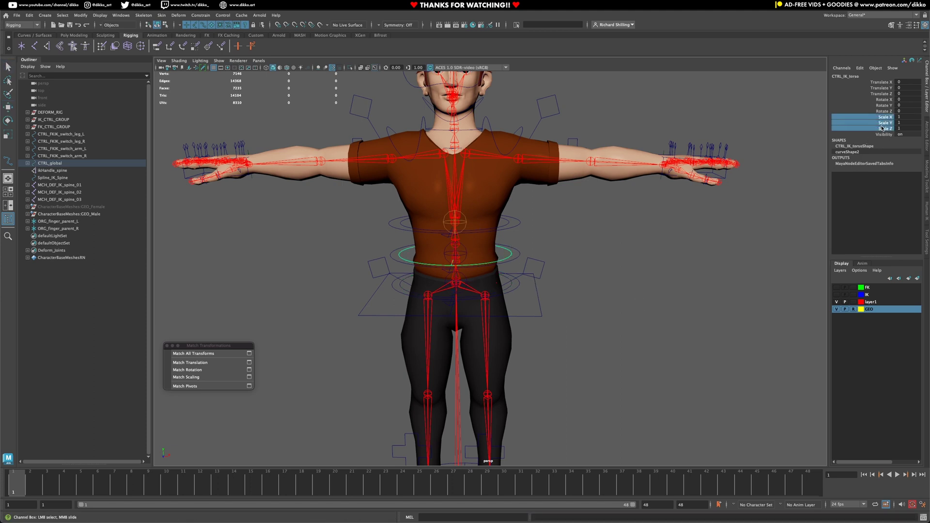
pyautogui.rightClick(882, 128)
pyautogui.click(873, 305)
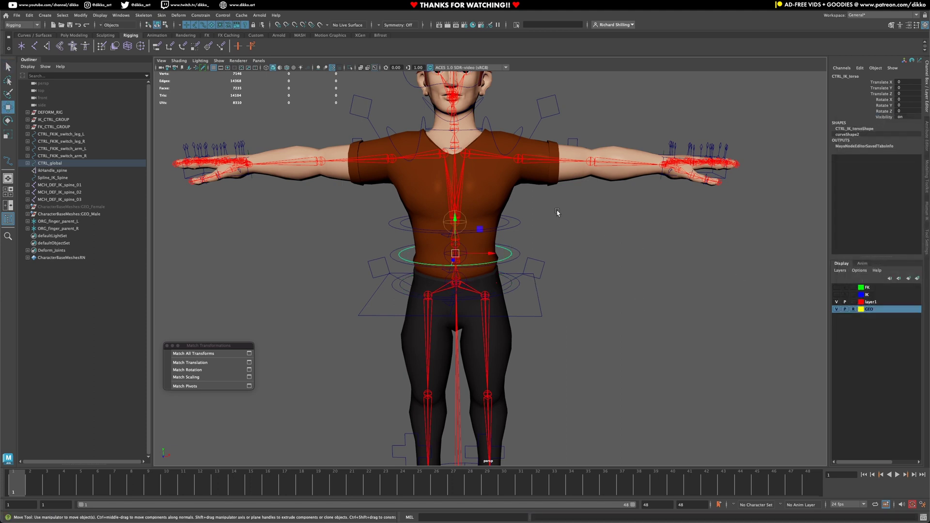
# - Lock and hide the X, Y and Z scale channels of CTRL_IK_chest
pyautogui.click(509, 223)
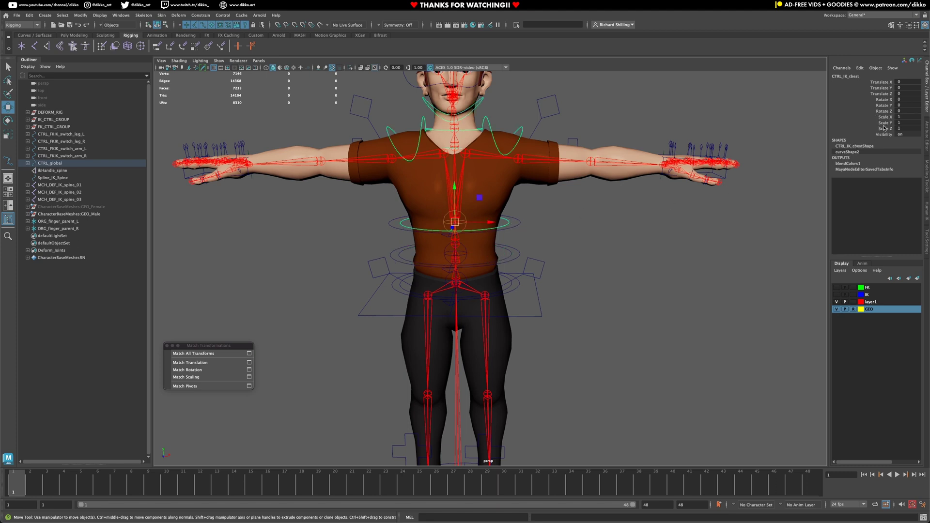
pyautogui.moveTo(885, 120); pyautogui.dragTo(884, 129)
pyautogui.rightClick(884, 128)
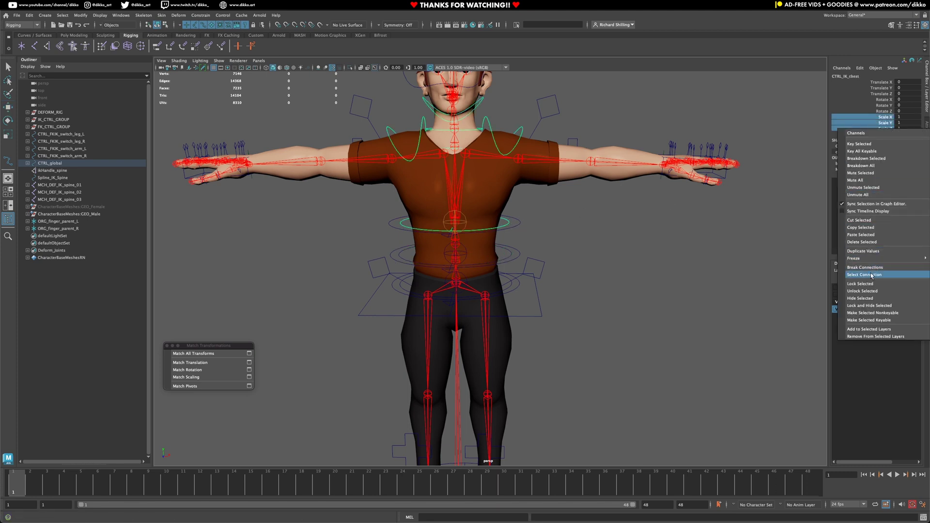
pyautogui.click(877, 305)
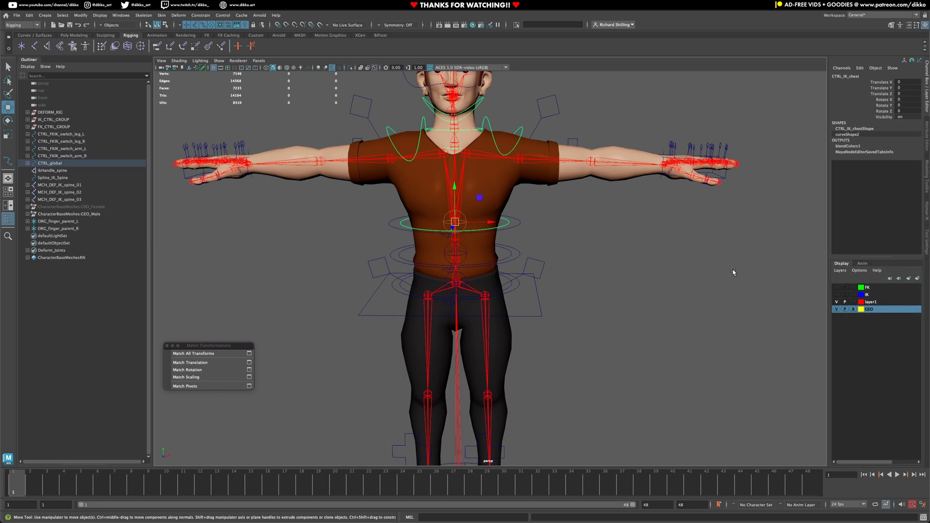
# - Lock and hide the X, Y and Z scale and translate channels of CTRL_FK_neck1
pyautogui.keyDown('alt'); pyautogui.moveTo(569, 224); pyautogui.dragTo(573, 282, button='middle'); pyautogui.keyUp('alt')
pyautogui.keyDown('alt'); pyautogui.moveTo(562, 227); pyautogui.dragTo(481, 222); pyautogui.keyUp('alt')
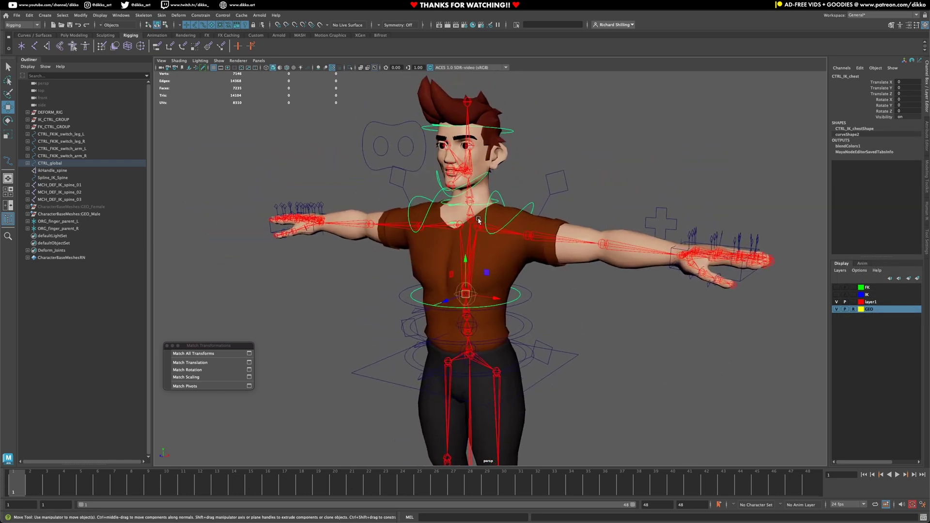
pyautogui.keyDown('alt'); pyautogui.moveTo(469, 203); pyautogui.dragTo(463, 244, button='middle'); pyautogui.keyUp('alt')
pyautogui.scroll(2, 464, 245)
pyautogui.keyDown('alt'); pyautogui.moveTo(465, 246); pyautogui.dragTo(471, 241); pyautogui.keyUp('alt')
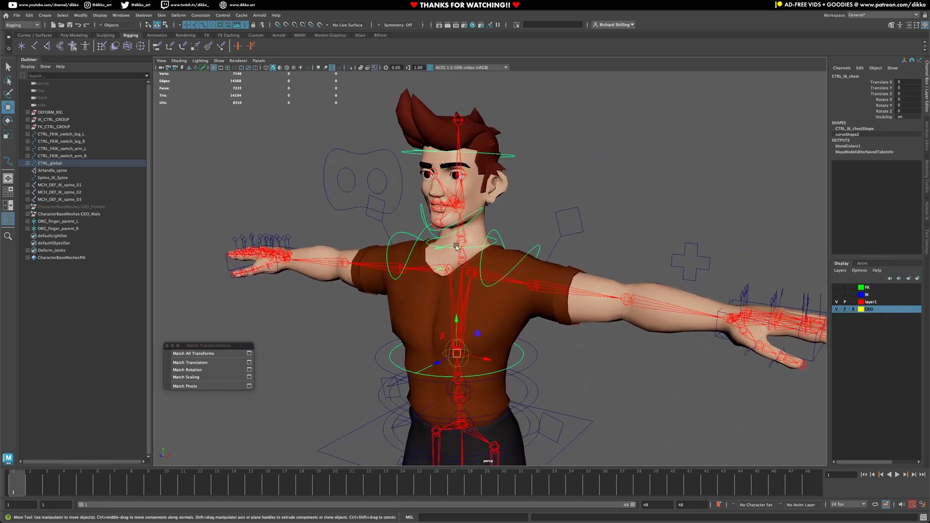
pyautogui.click(470, 248)
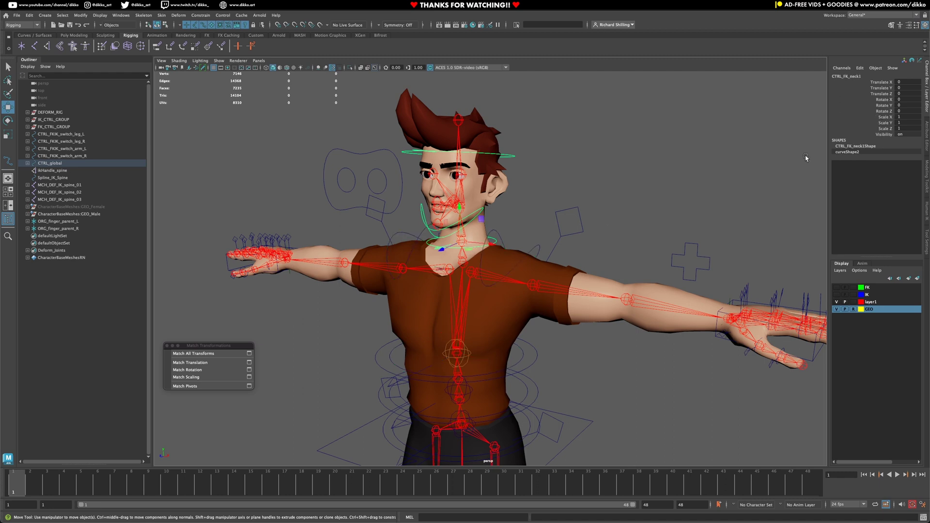
pyautogui.moveTo(887, 118); pyautogui.dragTo(887, 129)
pyautogui.rightClick(887, 129)
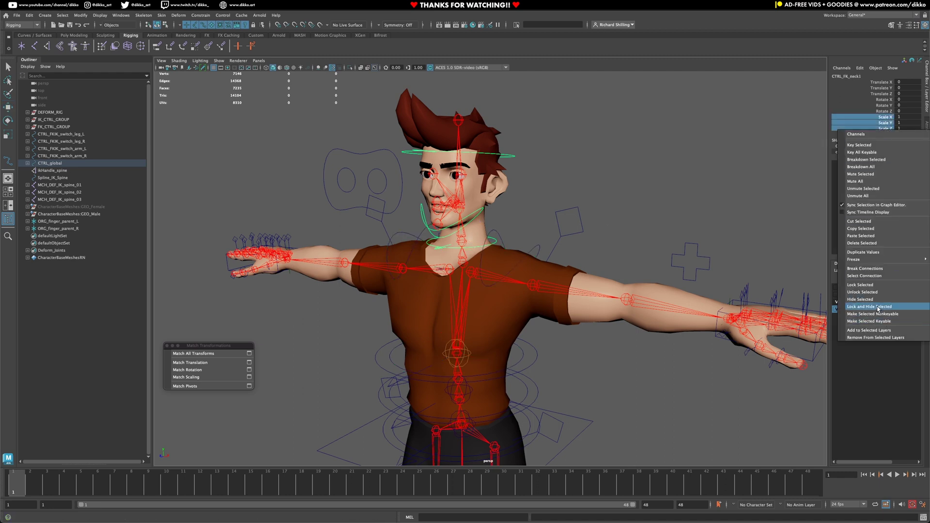
pyautogui.click(879, 312)
pyautogui.moveTo(887, 82); pyautogui.dragTo(887, 94)
pyautogui.rightClick(887, 94)
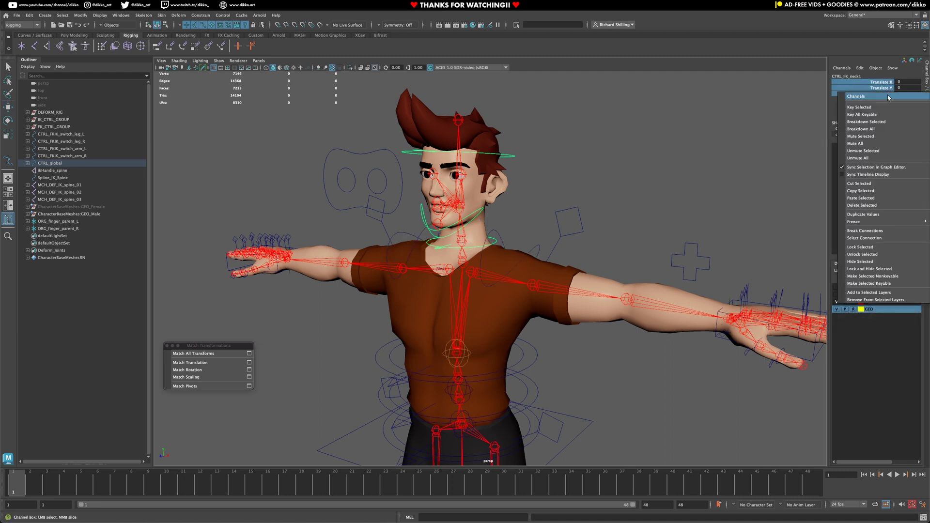
pyautogui.click(897, 269)
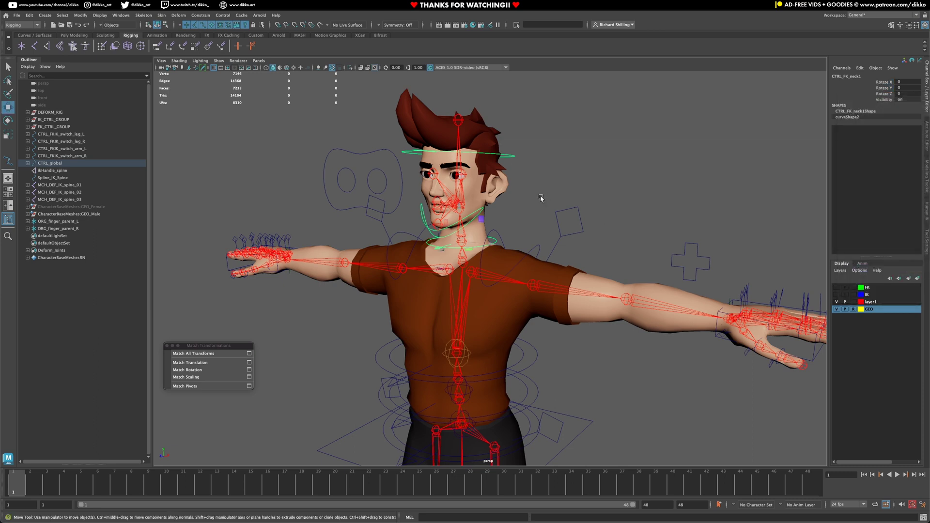
# - Lock and hide the X, Y and Z translate and scale channels of CTRL_FK_head
pyautogui.click(481, 212)
pyautogui.moveTo(887, 117); pyautogui.dragTo(886, 127)
pyautogui.rightClick(887, 125)
pyautogui.click(887, 299)
pyautogui.moveTo(886, 82); pyautogui.dragTo(887, 94)
pyautogui.rightClick(887, 95)
pyautogui.click(887, 271)
pyautogui.click(504, 155)
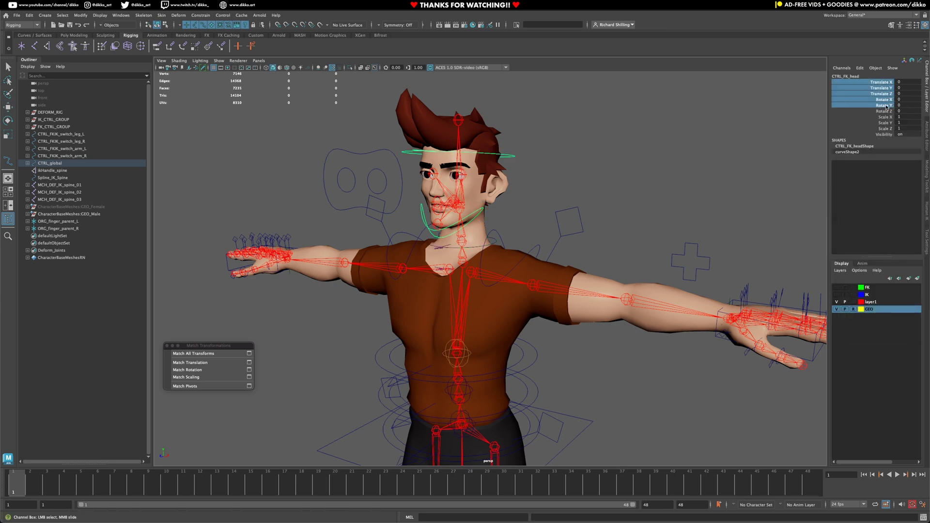
pyautogui.rightClick(890, 111)
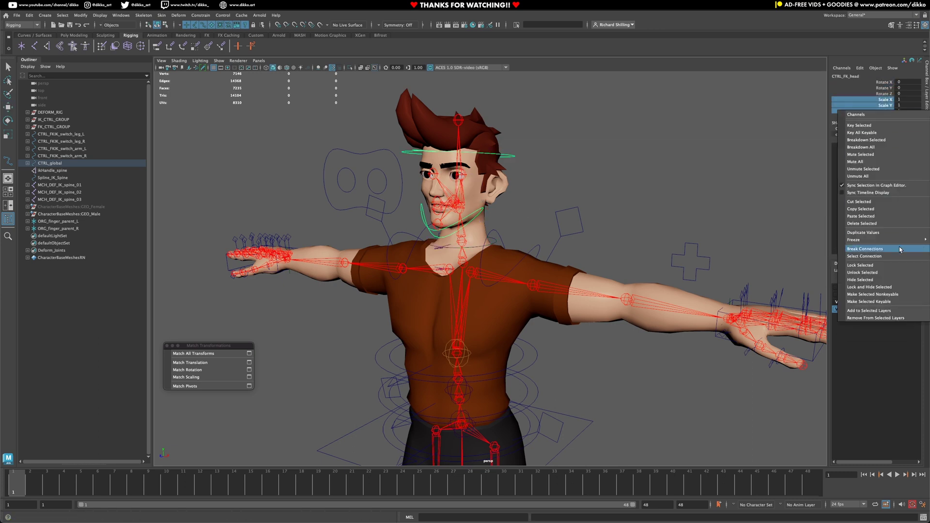
pyautogui.click(891, 286)
pyautogui.press('w')
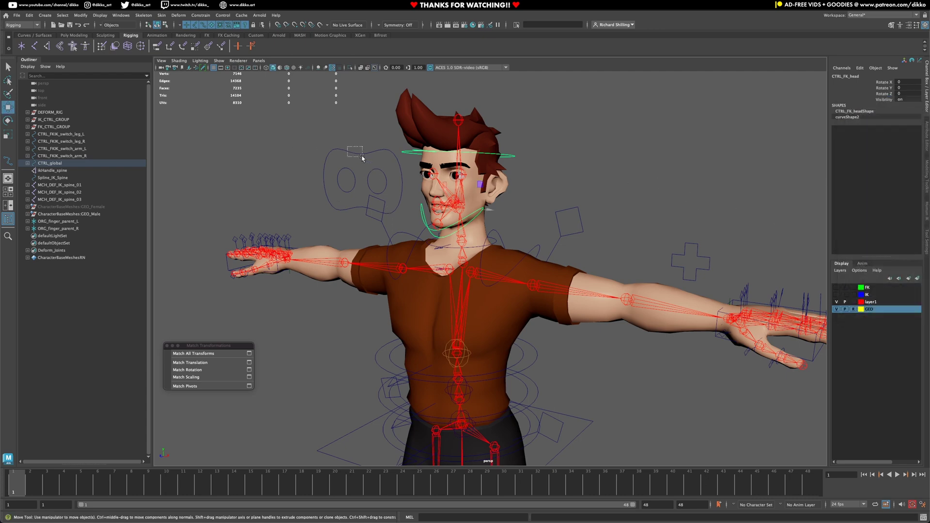
# - Freeze all transforms of the left arm pole vector control, CTRL_IKpole_arm_L
pyautogui.moveTo(362, 157); pyautogui.dragTo(364, 159)
pyautogui.scroll(-1, 452, 244)
pyautogui.keyDown('alt'); pyautogui.moveTo(446, 233); pyautogui.dragTo(487, 255); pyautogui.keyUp('alt')
pyautogui.keyDown('alt'); pyautogui.moveTo(488, 256); pyautogui.dragTo(483, 155, button='middle'); pyautogui.keyUp('alt')
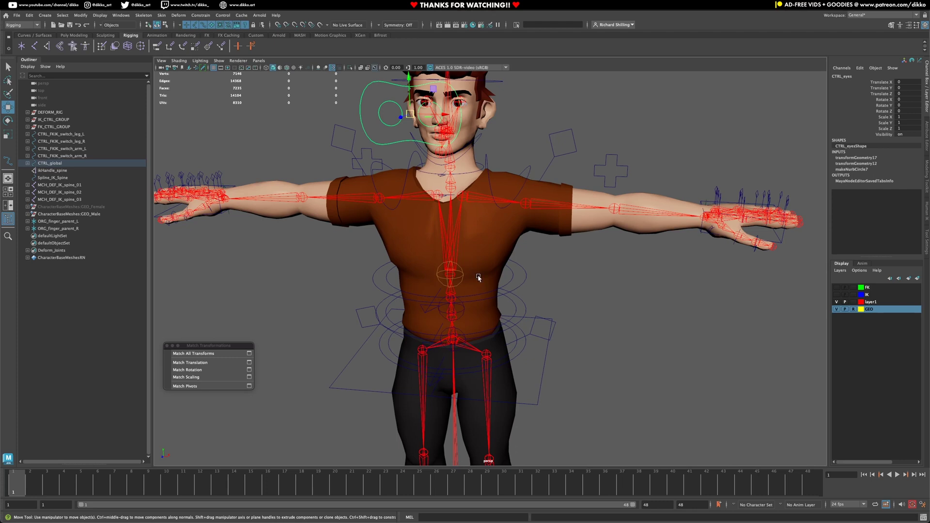
pyautogui.keyDown('alt'); pyautogui.moveTo(478, 278); pyautogui.dragTo(539, 239); pyautogui.keyUp('alt')
pyautogui.click(592, 167)
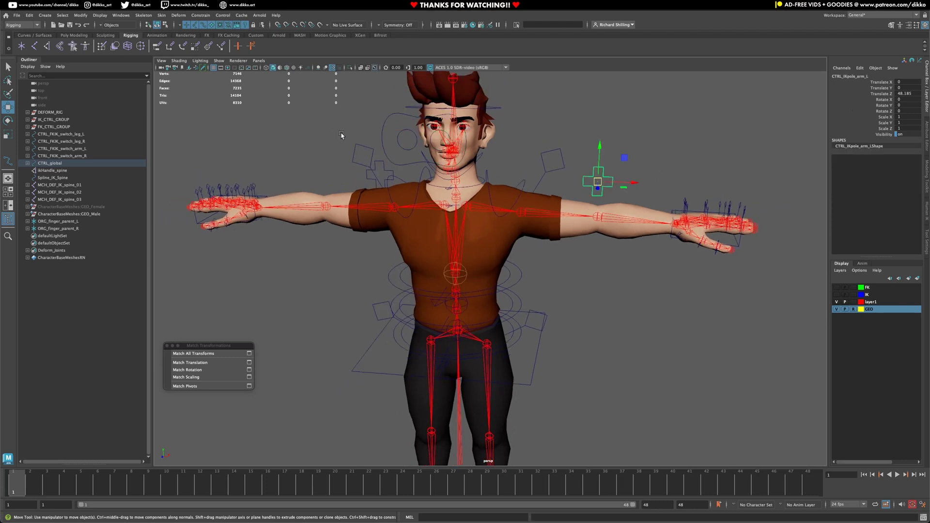
pyautogui.rightClick(859, 113)
pyautogui.moveTo(872, 242)
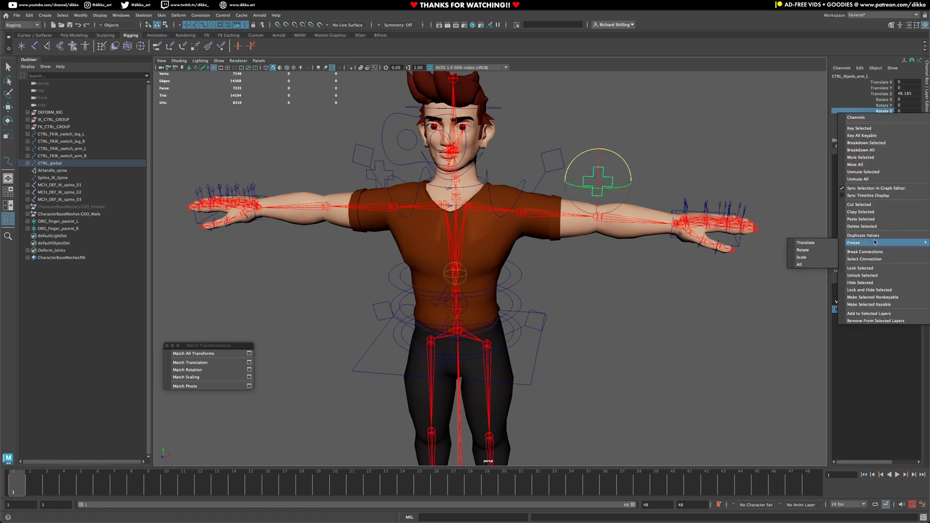
pyautogui.click(814, 265)
# - Freeze all transforms of the right arm pole vector control, CTRL_IKpole_arm_R
pyautogui.press('e')
pyautogui.keyDown('alt'); pyautogui.moveTo(662, 222); pyautogui.dragTo(604, 189); pyautogui.keyUp('alt')
pyautogui.moveTo(693, 241); pyautogui.dragTo(693, 241)
pyautogui.press('w')
pyautogui.rightClick(860, 111)
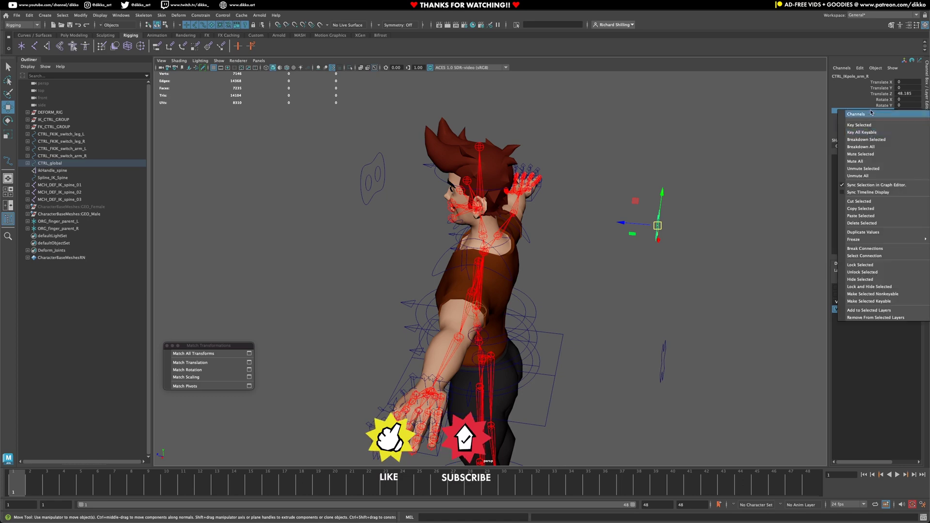
pyautogui.moveTo(865, 248)
pyautogui.click(805, 262)
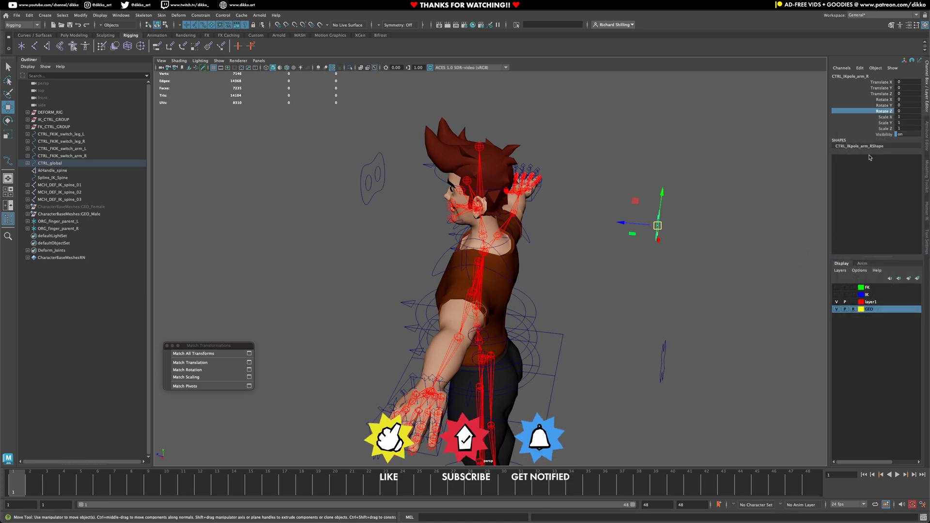
# - Lock and hide the scale channels of CTRL_IKpole_arm_R
pyautogui.moveTo(650, 291)
pyautogui.keyDown('alt'); pyautogui.mouseDown()
pyautogui.moveTo(628, 296)
pyautogui.moveTo(649, 307)
pyautogui.mouseUp(); pyautogui.keyUp('alt')
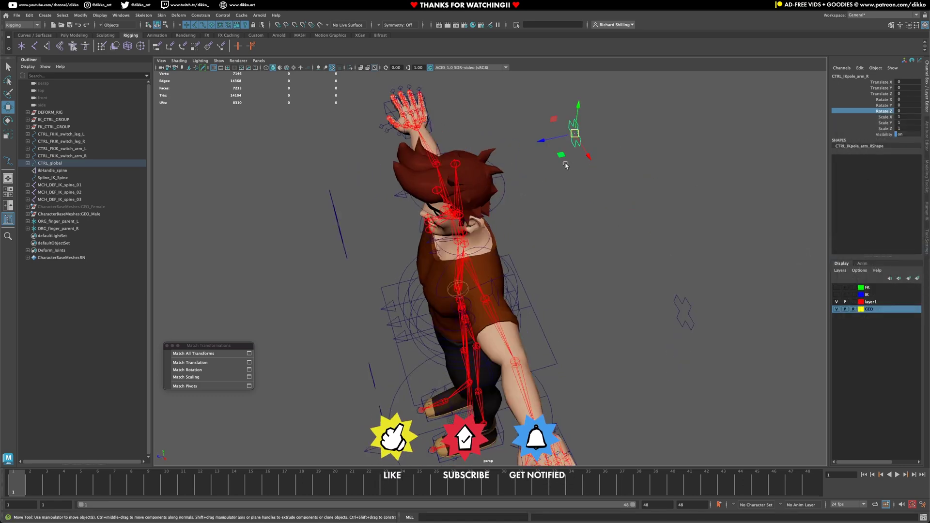
pyautogui.click(825, 159)
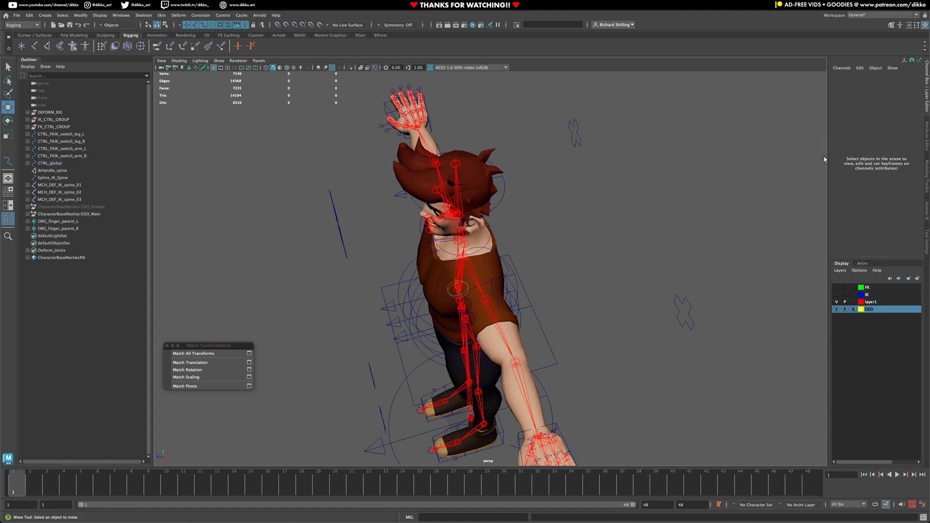
pyautogui.click(577, 130)
pyautogui.moveTo(889, 117)
pyautogui.mouseDown()
pyautogui.moveTo(887, 128)
pyautogui.moveTo(886, 118)
pyautogui.mouseUp()
pyautogui.rightClick(886, 117)
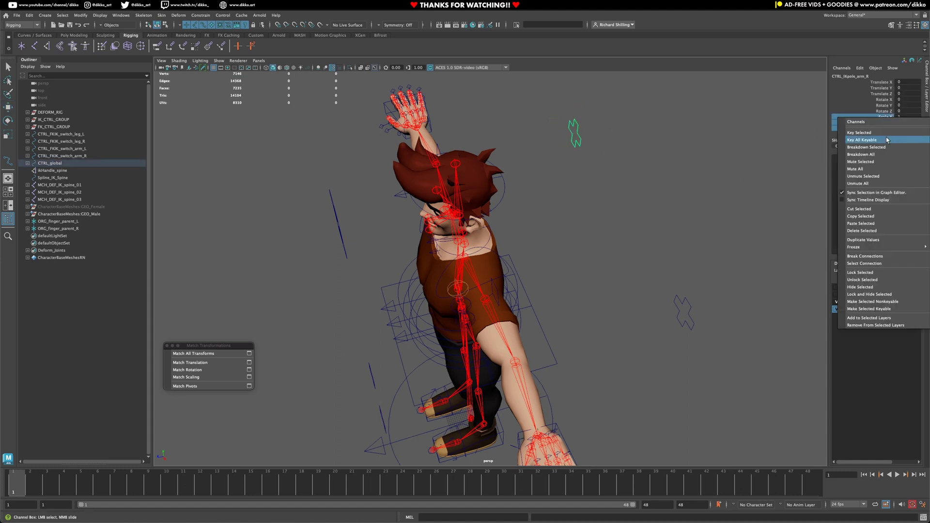
pyautogui.click(858, 294)
# - Lock and hide the X, Y and Z scale channels of the left arm pole vector control, CTRL_IKpole_arm_L
pyautogui.moveTo(648, 288); pyautogui.dragTo(682, 320)
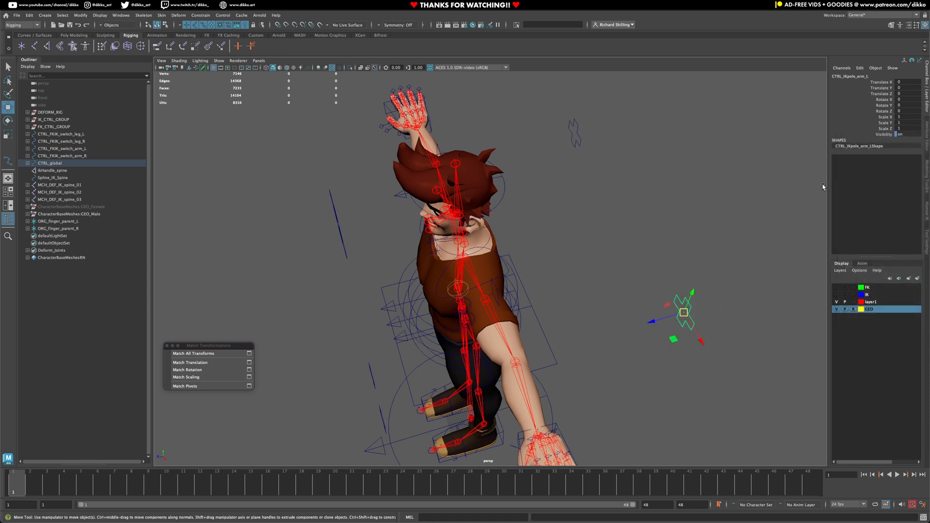
pyautogui.moveTo(886, 117); pyautogui.dragTo(887, 129)
pyautogui.rightClick(887, 129)
pyautogui.click(867, 300)
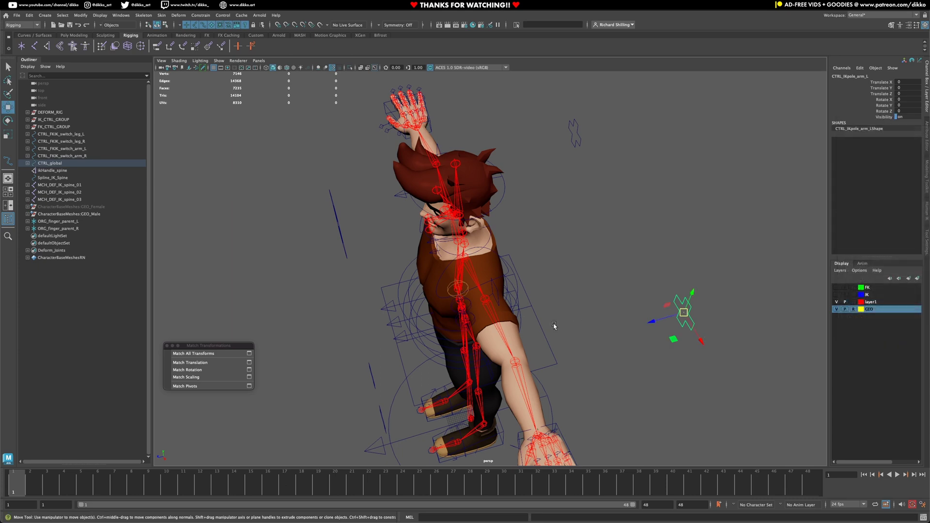
# - Lock and hide the scale channels of the left hand's IK control, CTRL_IK_hand_L
pyautogui.keyDown('alt'); pyautogui.moveTo(554, 326); pyautogui.dragTo(479, 235); pyautogui.keyUp('alt')
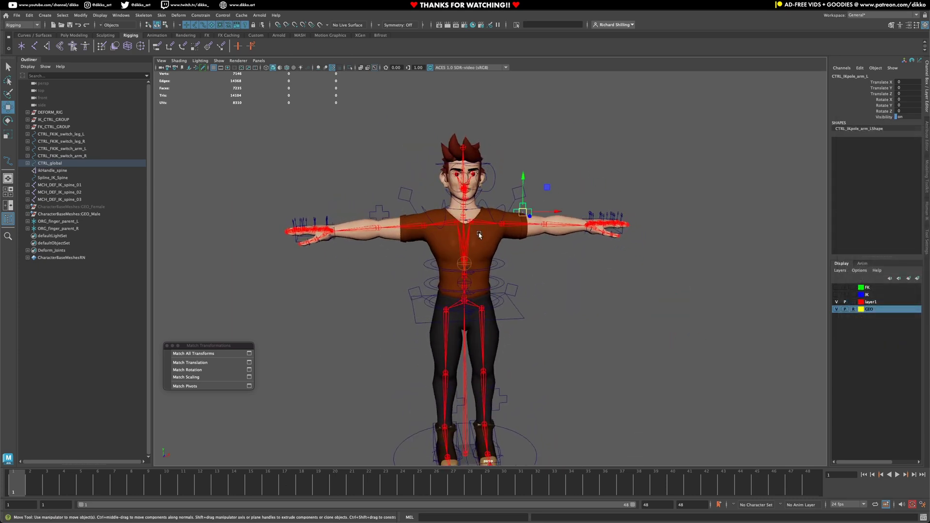
pyautogui.keyDown('alt'); pyautogui.moveTo(506, 281); pyautogui.dragTo(622, 234); pyautogui.keyUp('alt')
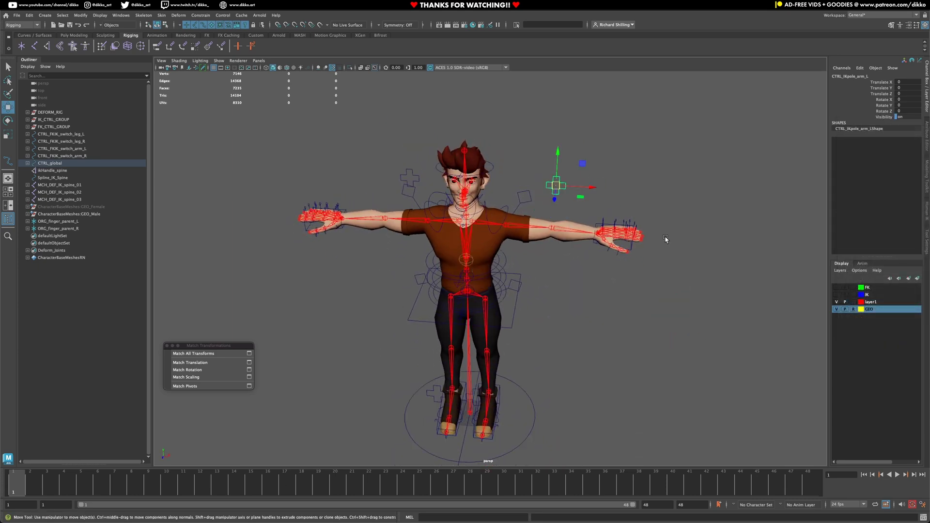
pyautogui.click(630, 249)
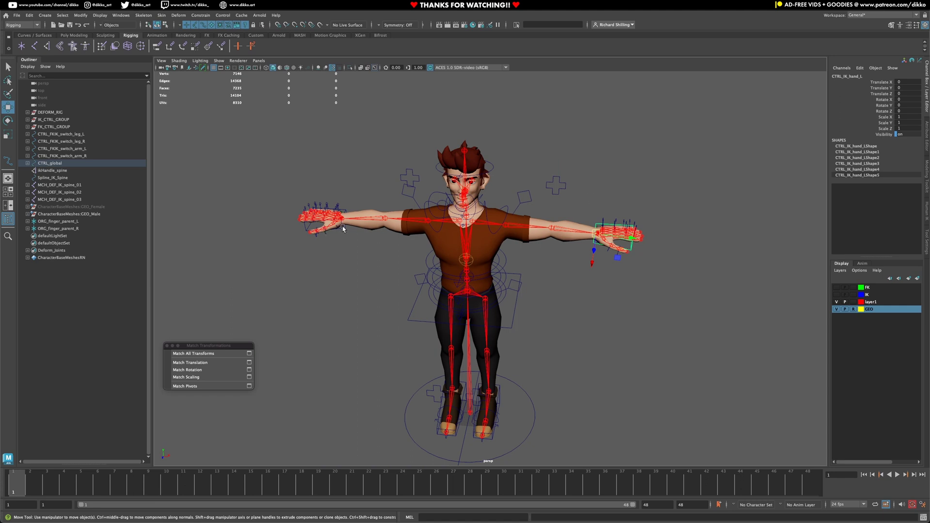
pyautogui.moveTo(884, 118); pyautogui.dragTo(884, 128)
pyautogui.rightClick(846, 128)
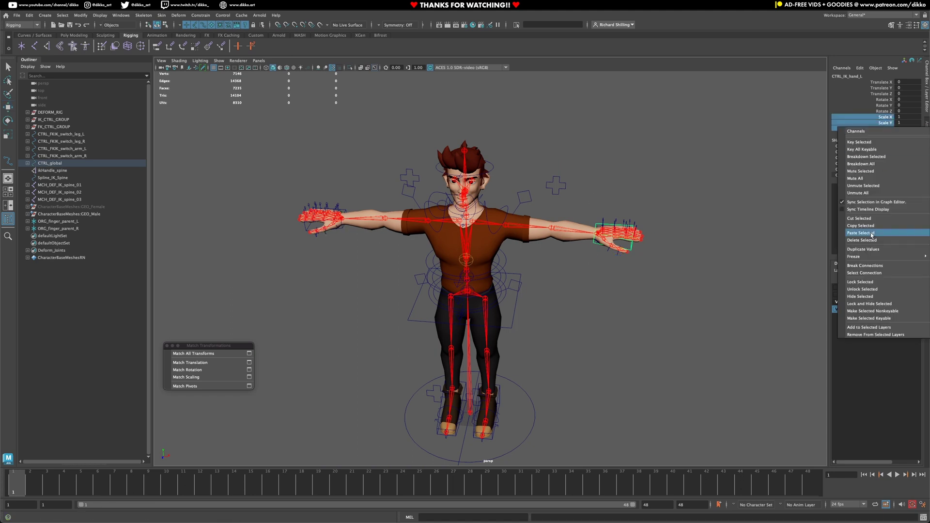
pyautogui.click(854, 304)
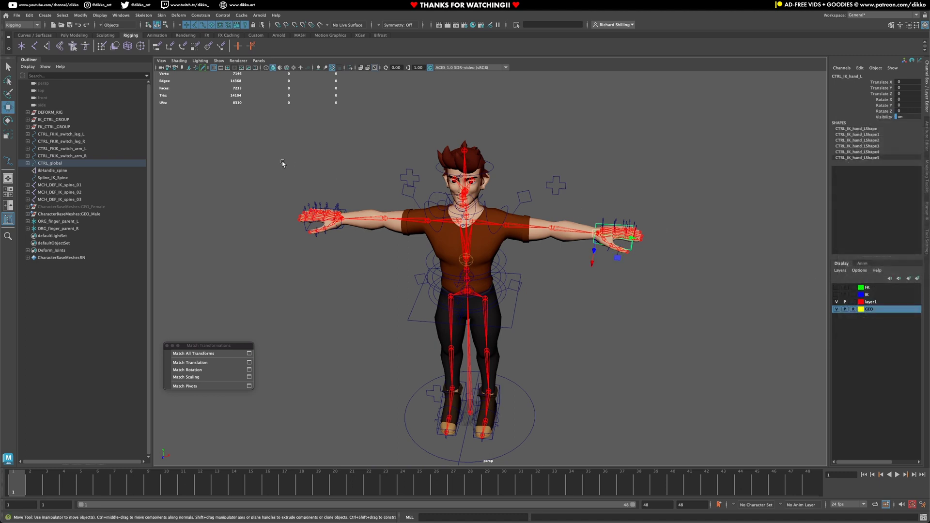
# - Lock and hide the X, Y and Z scale channels of the IK control around the character's right hand
pyautogui.click(343, 209)
pyautogui.moveTo(887, 124); pyautogui.dragTo(887, 129)
pyautogui.rightClick(887, 128)
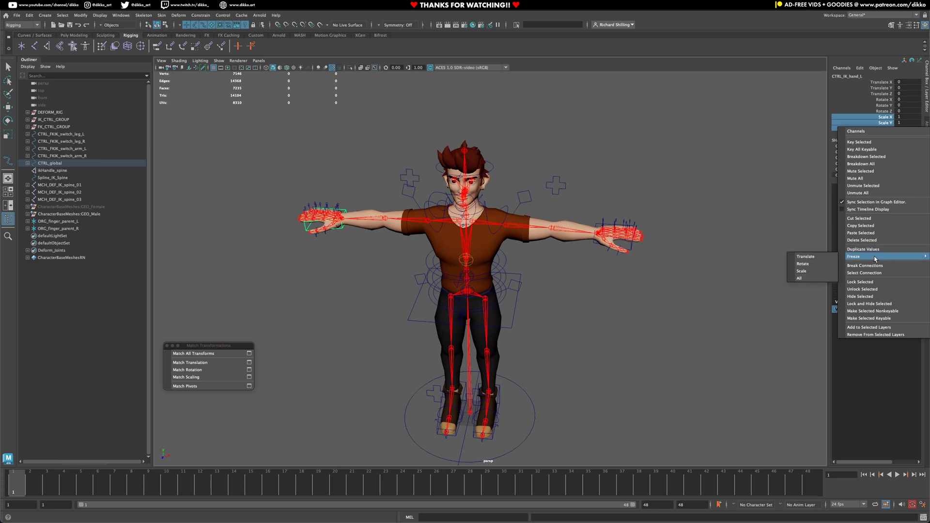
pyautogui.click(866, 297)
# - Freeze all transforms of the left foot's IK control, CTRL_IK_leg_L
pyautogui.keyDown('alt'); pyautogui.moveTo(661, 269); pyautogui.dragTo(503, 303); pyautogui.keyUp('alt')
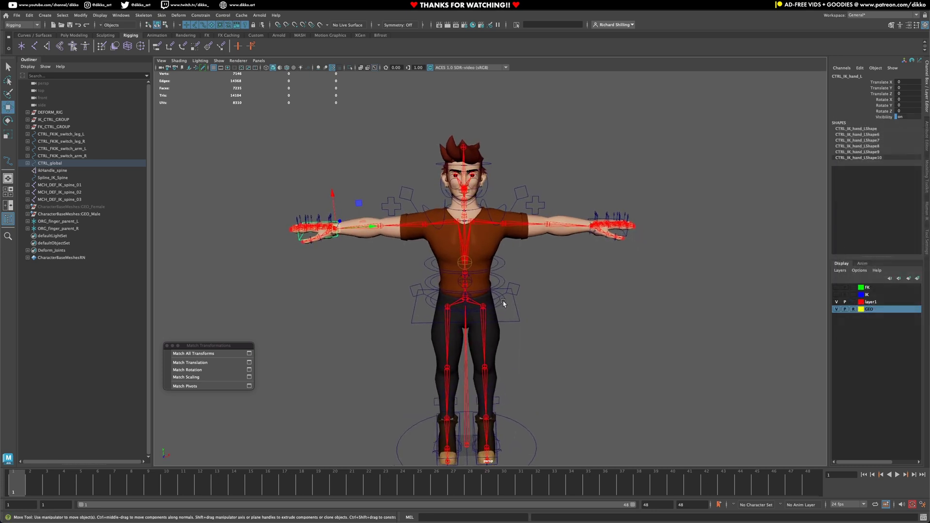
pyautogui.keyDown('alt'); pyautogui.moveTo(509, 348); pyautogui.dragTo(483, 363); pyautogui.keyUp('alt')
pyautogui.keyDown('alt'); pyautogui.moveTo(482, 363); pyautogui.dragTo(550, 362, button='right'); pyautogui.keyUp('alt')
pyautogui.keyDown('alt'); pyautogui.moveTo(550, 363); pyautogui.dragTo(518, 225, button='middle'); pyautogui.keyUp('alt')
pyautogui.keyDown('alt'); pyautogui.moveTo(560, 313); pyautogui.dragTo(534, 346); pyautogui.keyUp('alt')
pyautogui.click(561, 304)
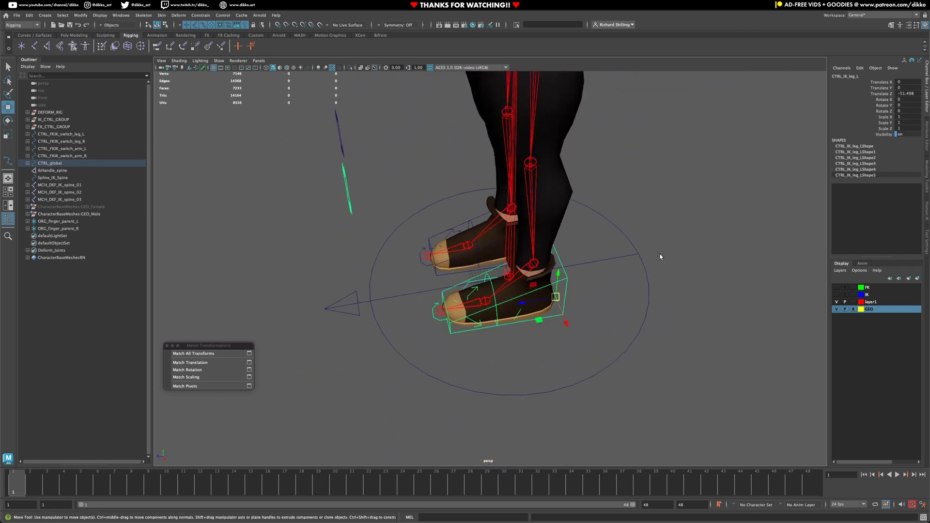
pyautogui.moveTo(880, 116); pyautogui.dragTo(880, 129)
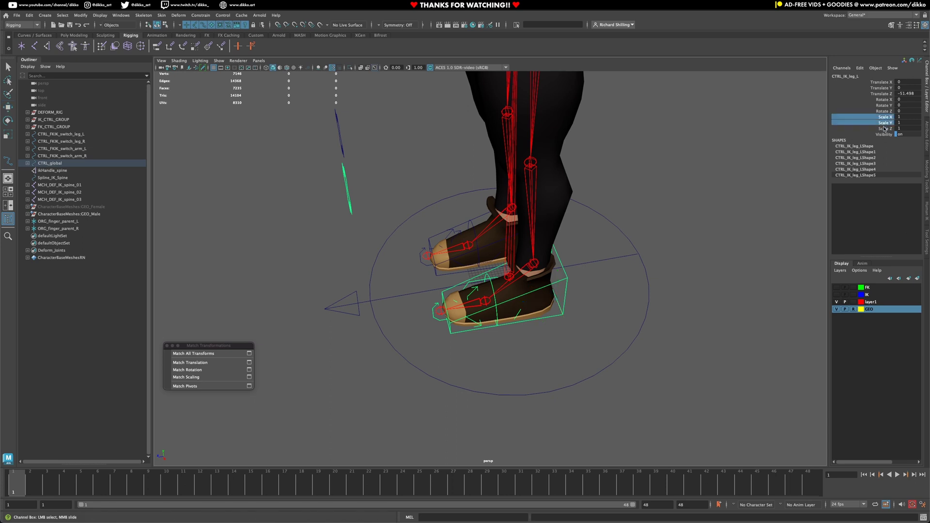
pyautogui.rightClick(880, 128)
pyautogui.click(677, 306)
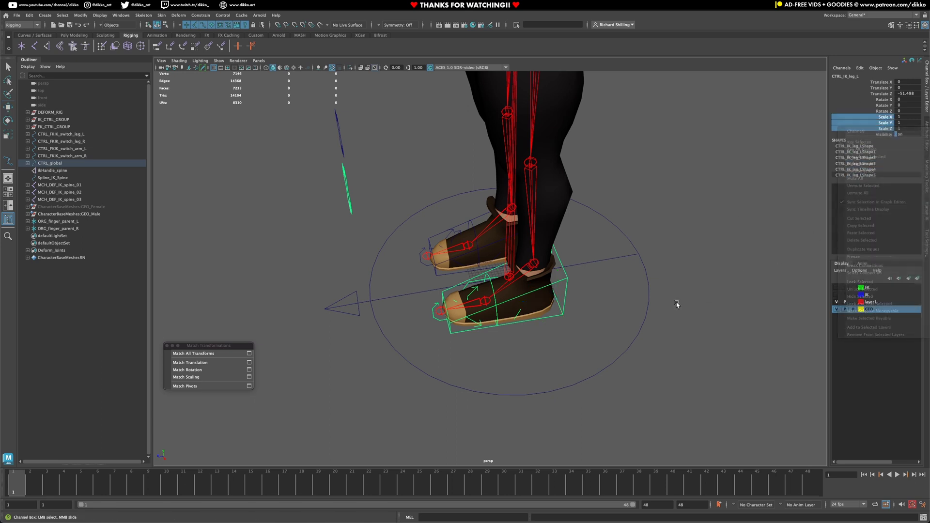
pyautogui.press('w')
pyautogui.moveTo(884, 94)
pyautogui.mouseDown()
pyautogui.moveTo(871, 103)
pyautogui.moveTo(880, 95)
pyautogui.mouseUp()
pyautogui.rightClick(853, 117)
pyautogui.moveTo(855, 246)
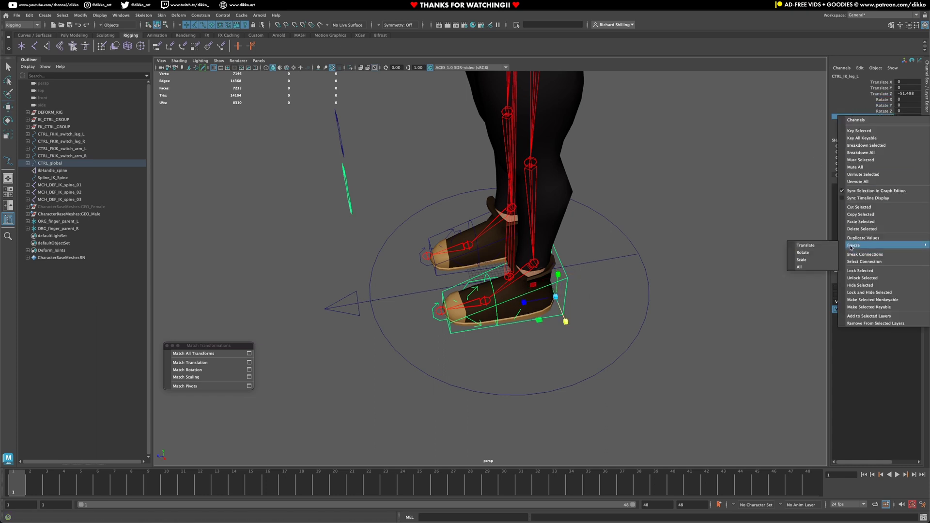
pyautogui.click(814, 269)
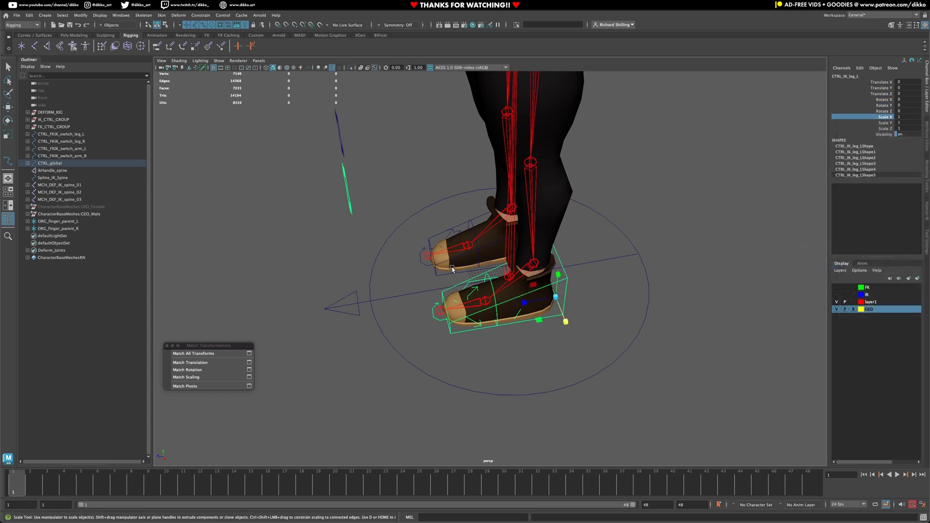
# - Freeze all transforms of the right foot's IK control, CTRL_IK_leg_R
pyautogui.click(519, 266)
pyautogui.press('w')
pyautogui.press('e')
pyautogui.rightClick(868, 105)
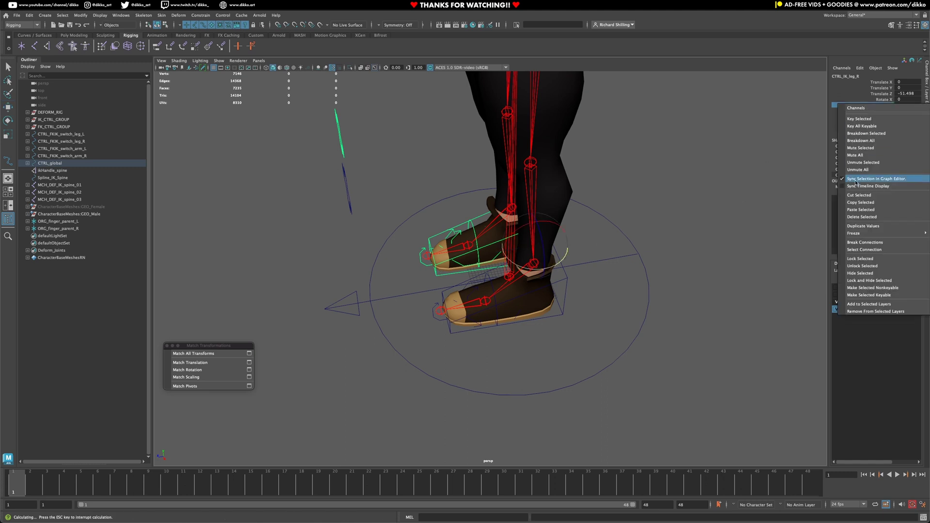
pyautogui.moveTo(853, 233)
pyautogui.click(797, 253)
# - Lock and hide the X, Y and Z scale channels of CTRL_IK_leg_L
pyautogui.keyDown('alt'); pyautogui.moveTo(478, 315); pyautogui.dragTo(516, 293); pyautogui.keyUp('alt')
pyautogui.click(520, 301)
pyautogui.press('w')
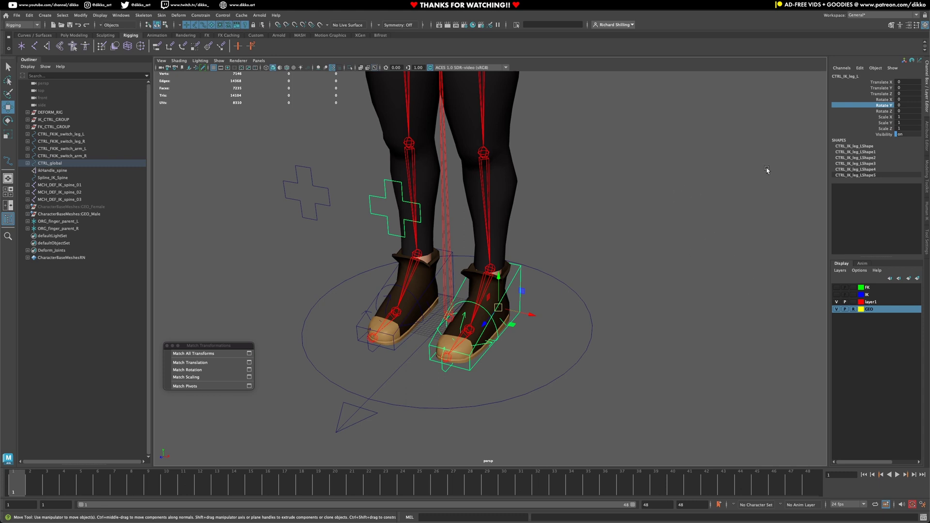
pyautogui.moveTo(882, 117); pyautogui.dragTo(883, 123)
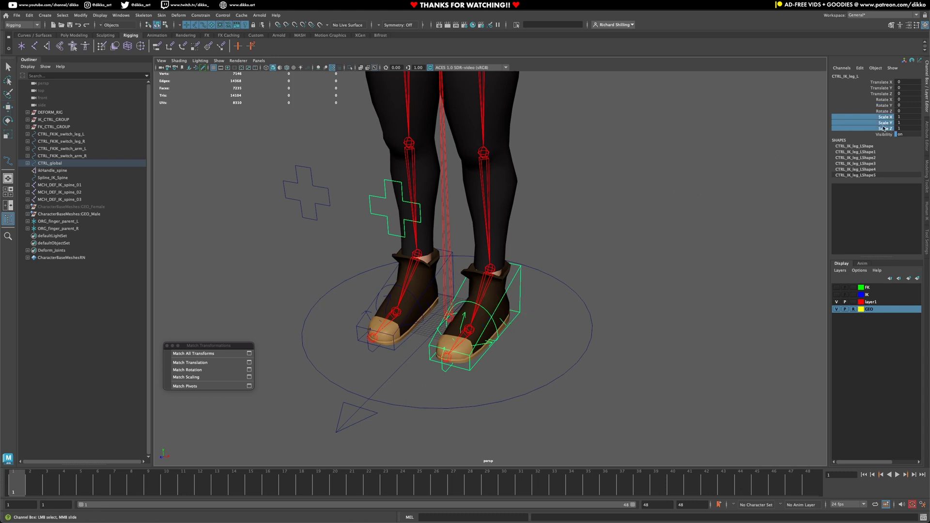
pyautogui.rightClick(884, 128)
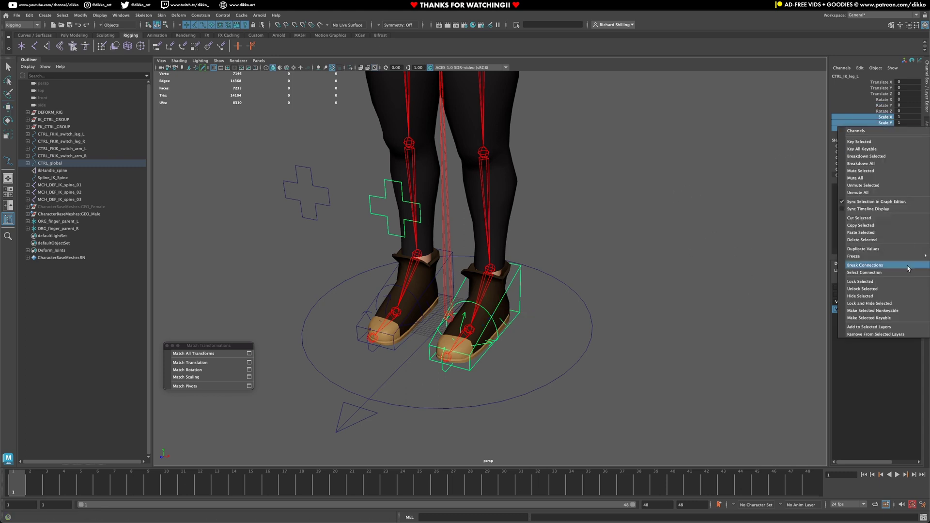
pyautogui.click(864, 312)
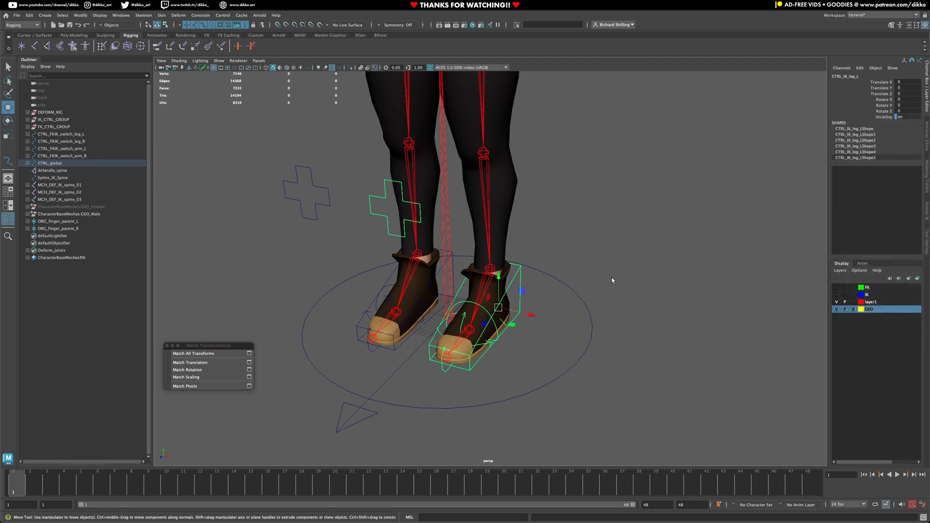
# - Lock and hide the X, Y and Z scale channels of CTRL_IK_leg_R
pyautogui.click(391, 352)
pyautogui.moveTo(889, 119)
pyautogui.mouseDown()
pyautogui.moveTo(872, 123)
pyautogui.moveTo(881, 128)
pyautogui.mouseUp()
pyautogui.click(851, 123)
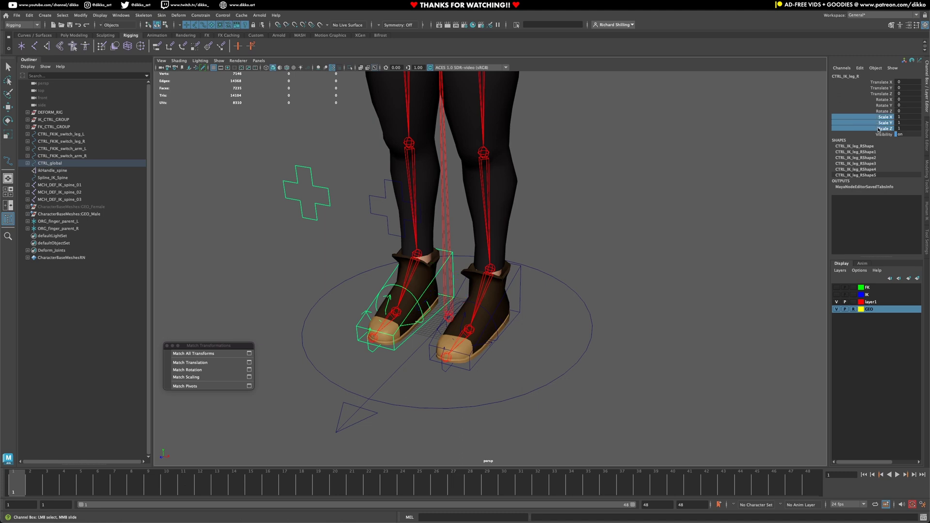
pyautogui.rightClick(880, 128)
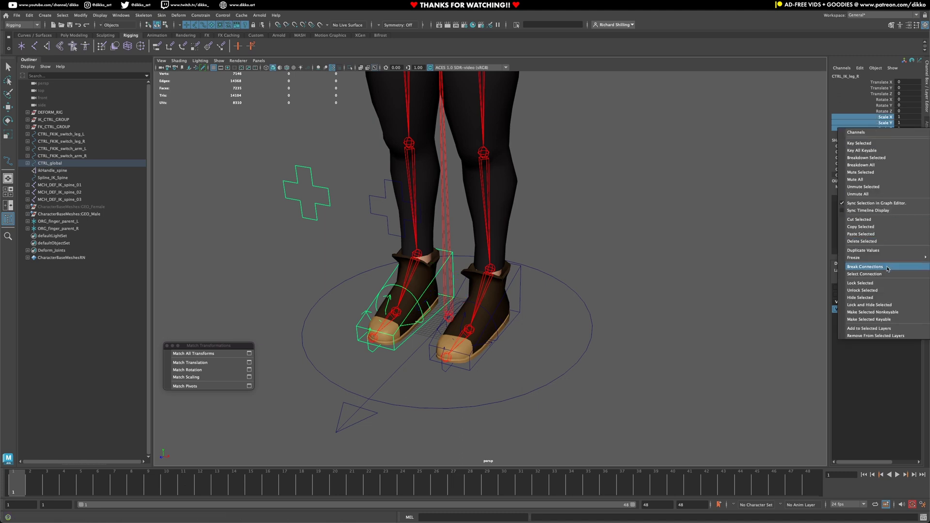
pyautogui.click(870, 304)
pyautogui.press('w')
# - Lock and hide the scale channels of the left foot swivel control, CTRL_IK_footSwivel_L
pyautogui.click(353, 387)
pyautogui.keyDown('alt'); pyautogui.moveTo(353, 387); pyautogui.dragTo(456, 341); pyautogui.keyUp('alt')
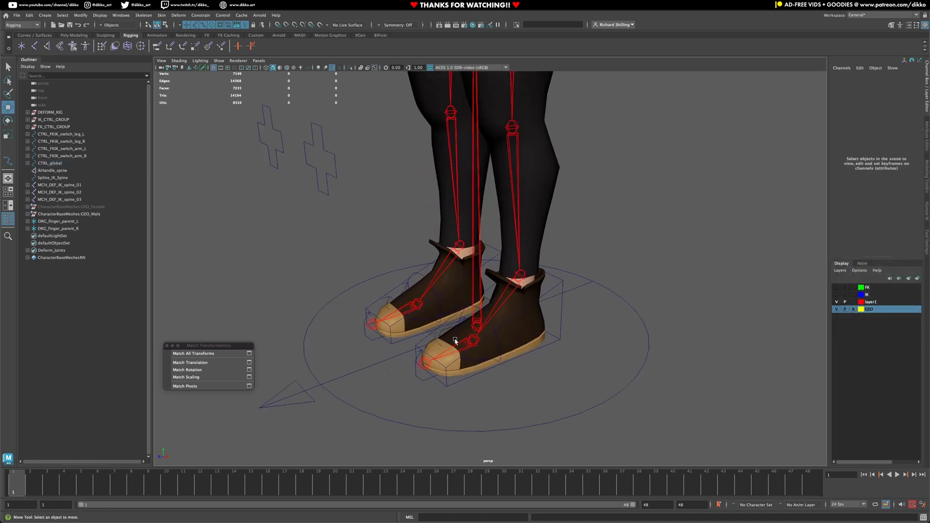
pyautogui.click(519, 346)
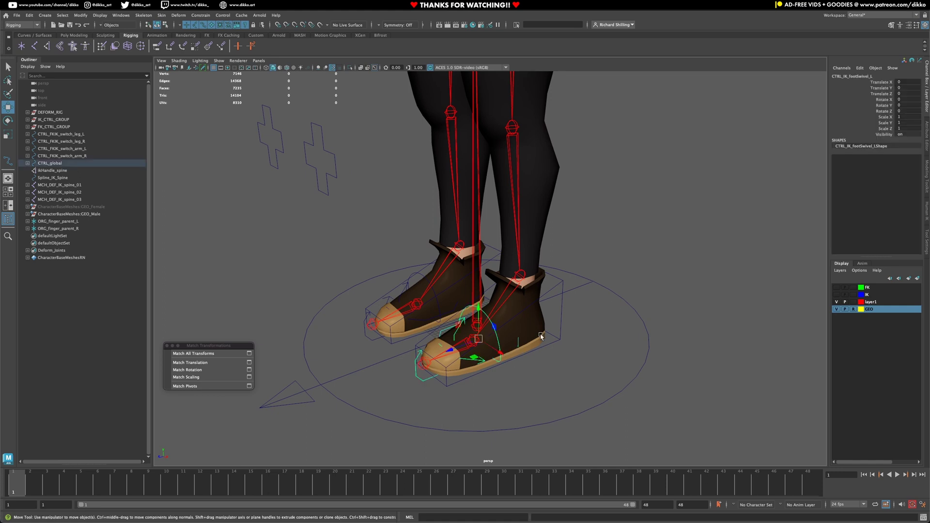
pyautogui.moveTo(887, 117); pyautogui.dragTo(887, 129)
pyautogui.rightClick(887, 130)
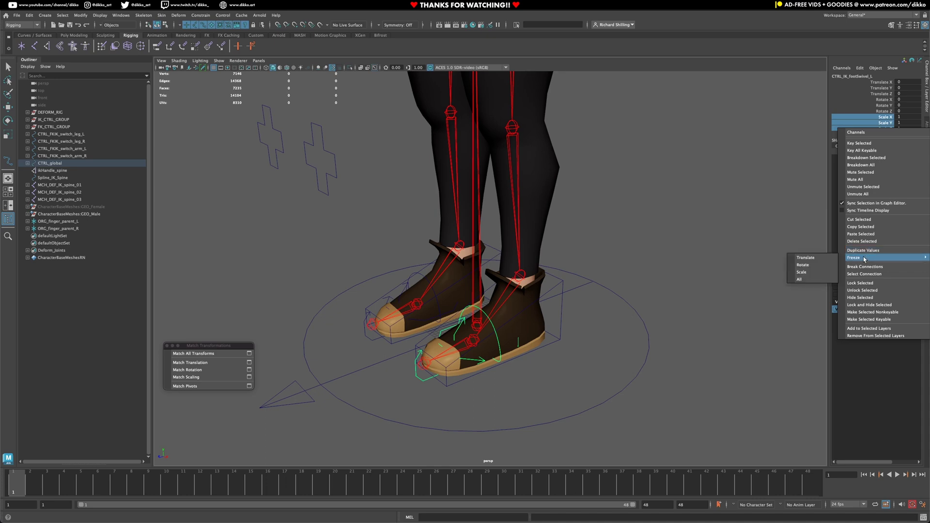
pyautogui.click(869, 305)
# - Lock and hide the scale channels of the remaining small foot controls, including the right toe tip control, CTRL_IK_toeTip_R
pyautogui.moveTo(887, 82); pyautogui.dragTo(887, 94)
pyautogui.rightClick(887, 95)
pyautogui.click(869, 270)
pyautogui.keyDown('alt'); pyautogui.moveTo(691, 247); pyautogui.dragTo(712, 248); pyautogui.keyUp('alt')
pyautogui.click(470, 310)
pyautogui.rightClick(887, 130)
pyautogui.moveTo(888, 117); pyautogui.dragTo(886, 129)
pyautogui.click(410, 264)
pyautogui.rightClick(887, 111)
pyautogui.click(875, 286)
pyautogui.click(403, 270)
pyautogui.rightClick(886, 130)
pyautogui.click(874, 304)
# - Check the available channels of the right foot's IK controls and of the global control, CTRL_global
pyautogui.click(478, 228)
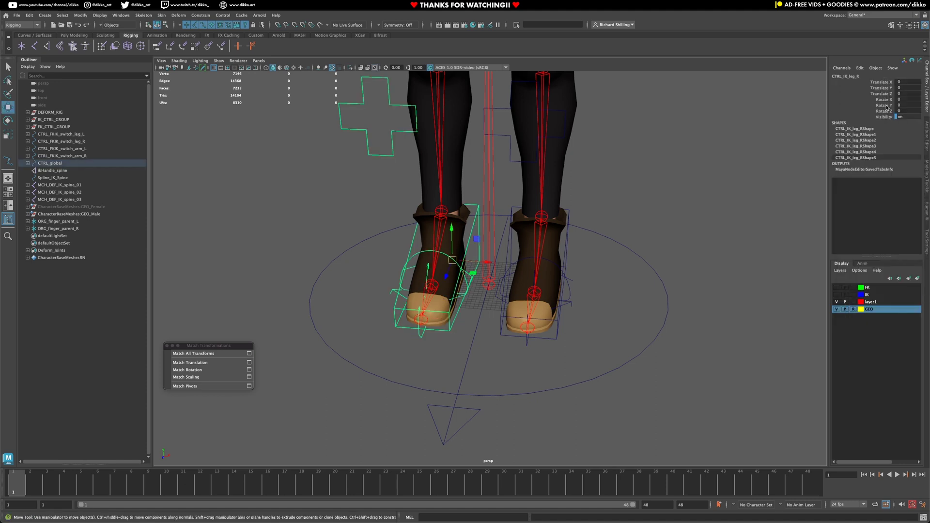
pyautogui.click(397, 315)
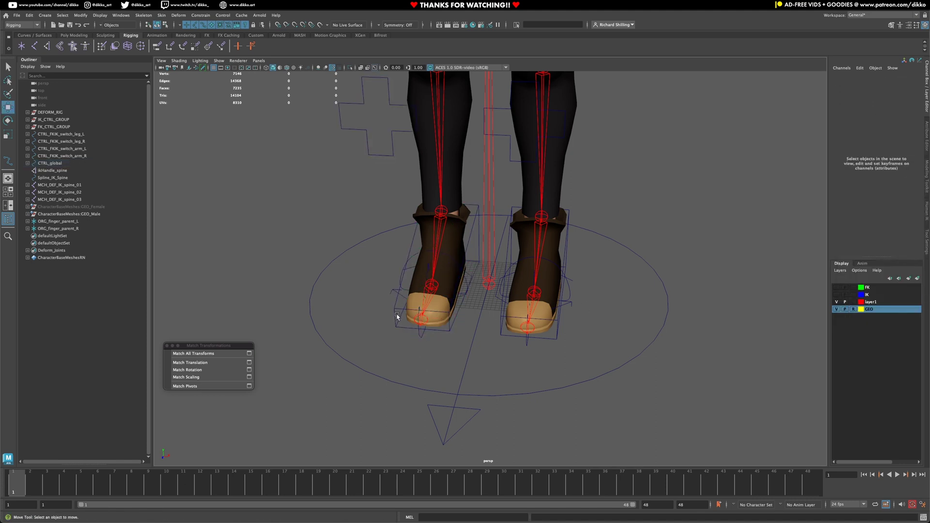
pyautogui.click(393, 290)
pyautogui.click(408, 266)
pyautogui.click(414, 254)
pyautogui.click(422, 336)
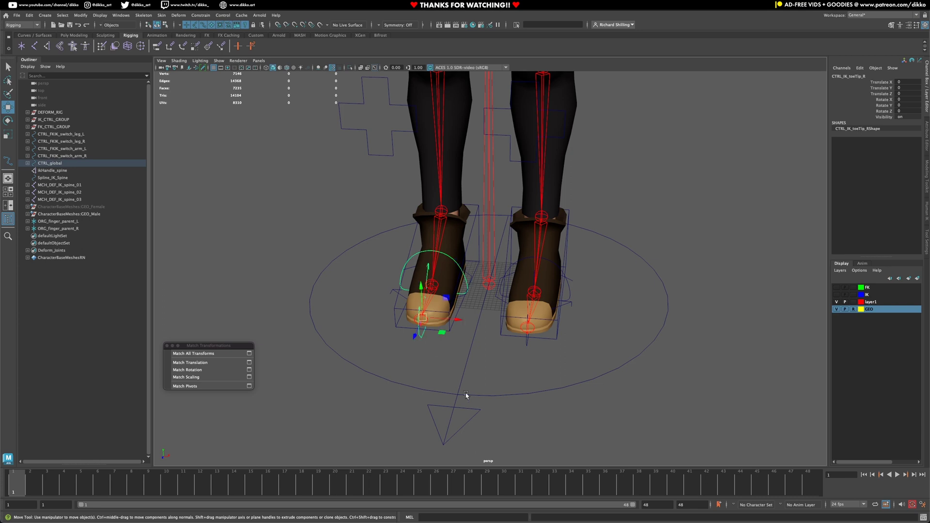
pyautogui.click(466, 393)
pyautogui.moveTo(446, 388); pyautogui.dragTo(460, 396)
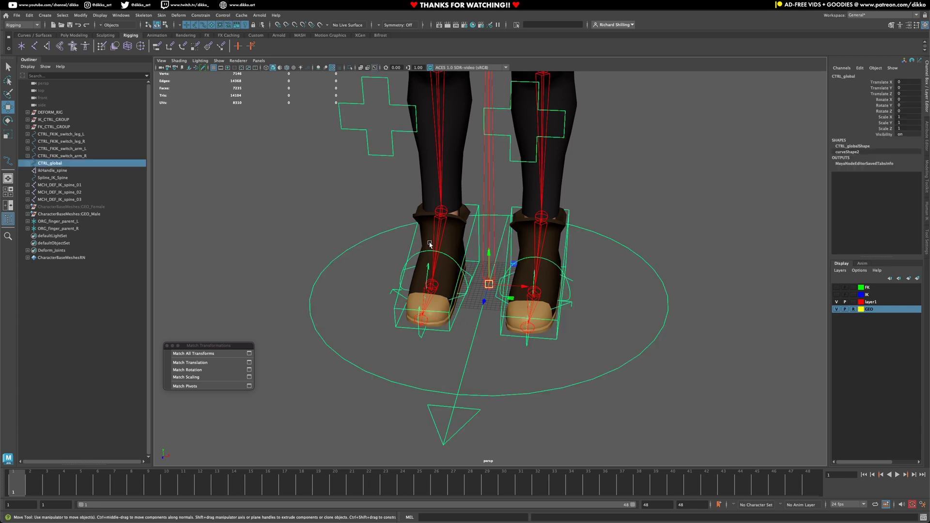
# - Lock and hide the scale channels of the left leg pole vector control, CTRL_IKpole_leg_L
pyautogui.scroll(-6, 430, 243)
pyautogui.keyDown('alt'); pyautogui.moveTo(413, 282); pyautogui.dragTo(419, 329, button='middle'); pyautogui.keyUp('alt')
pyautogui.keyDown('alt'); pyautogui.moveTo(416, 328); pyautogui.dragTo(291, 317); pyautogui.keyUp('alt')
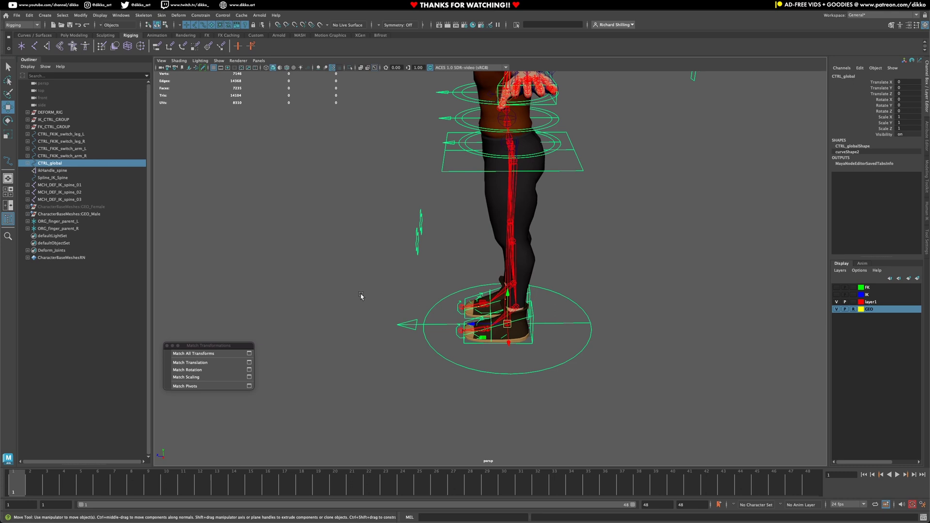
pyautogui.click(415, 242)
pyautogui.moveTo(885, 117); pyautogui.dragTo(886, 124)
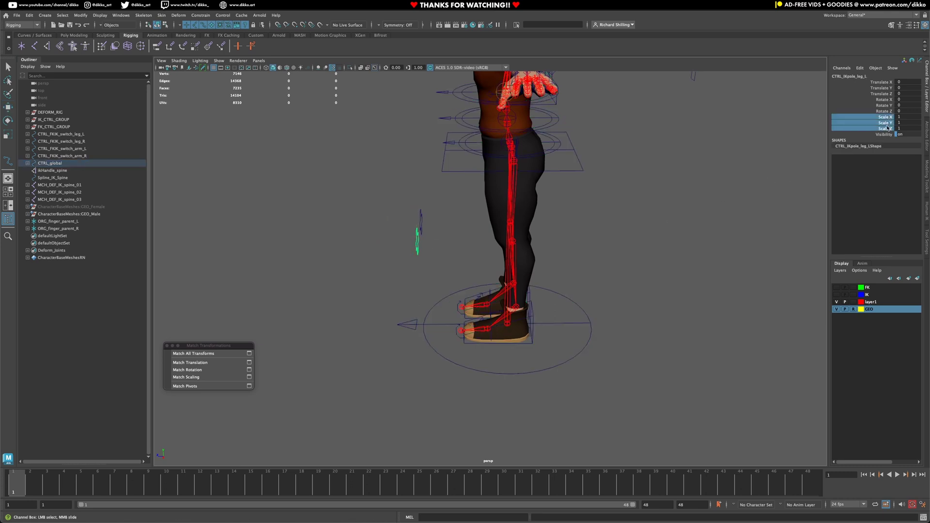
pyautogui.rightClick(888, 128)
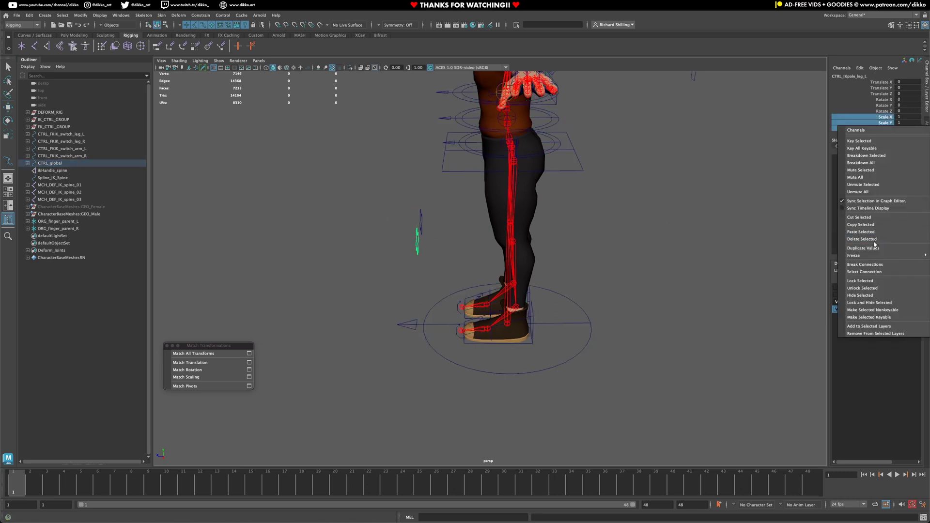
pyautogui.click(860, 302)
# - Lock and hide the scale channels of the right leg pole vector control, CTRL_IKpole_leg_R
pyautogui.keyDown('alt'); pyautogui.moveTo(434, 211); pyautogui.dragTo(414, 238); pyautogui.keyUp('alt')
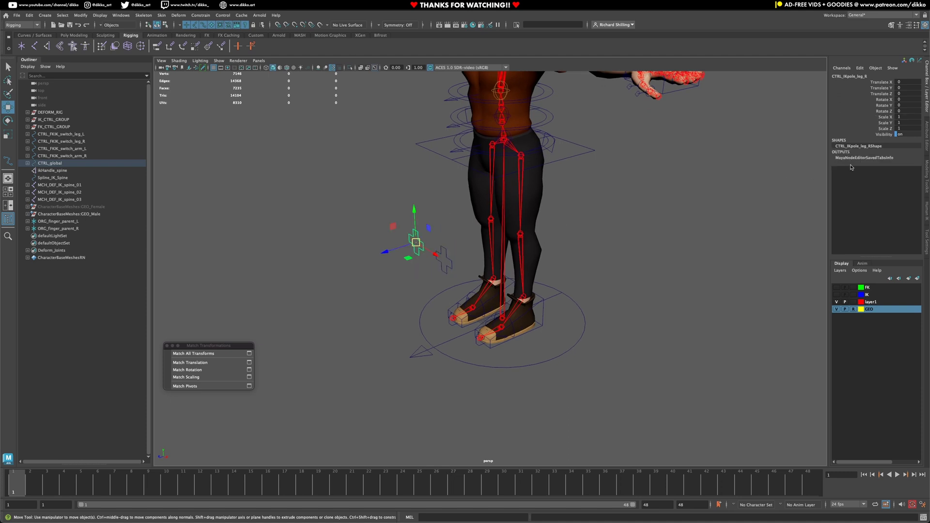
pyautogui.moveTo(890, 118); pyautogui.dragTo(891, 129)
pyautogui.rightClick(891, 128)
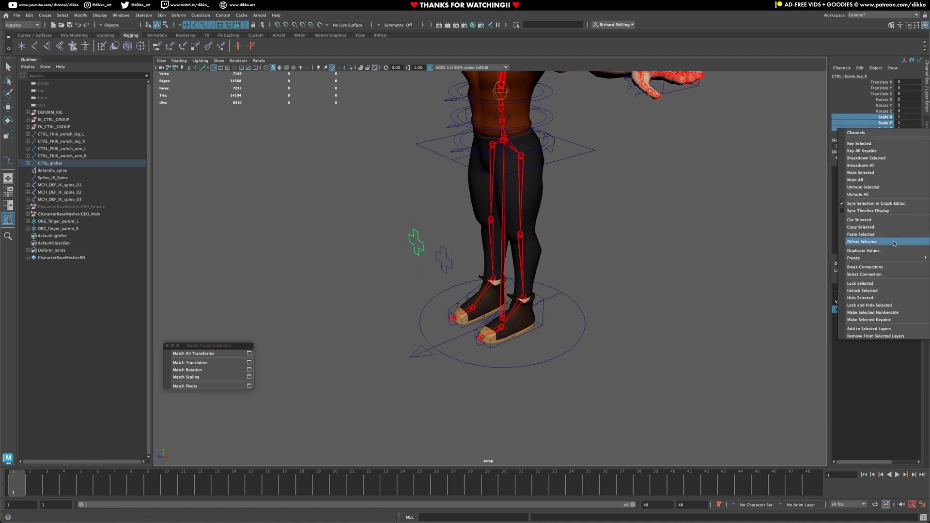
pyautogui.click(858, 306)
pyautogui.press('w')
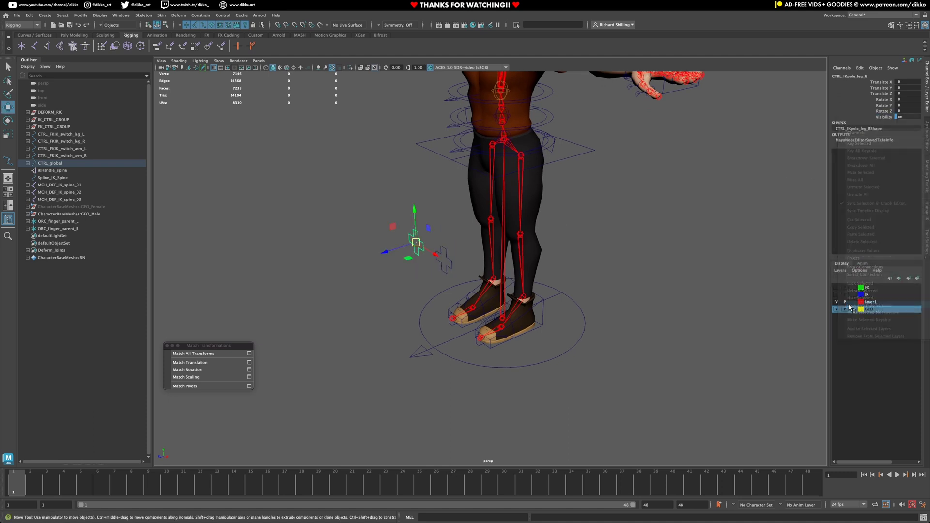
pyautogui.scroll(-5, 515, 201)
pyautogui.keyDown('alt'); pyautogui.moveTo(500, 232); pyautogui.dragTo(484, 259, button='middle'); pyautogui.keyUp('alt')
pyautogui.keyDown('alt'); pyautogui.moveTo(485, 259); pyautogui.dragTo(516, 237); pyautogui.keyUp('alt')
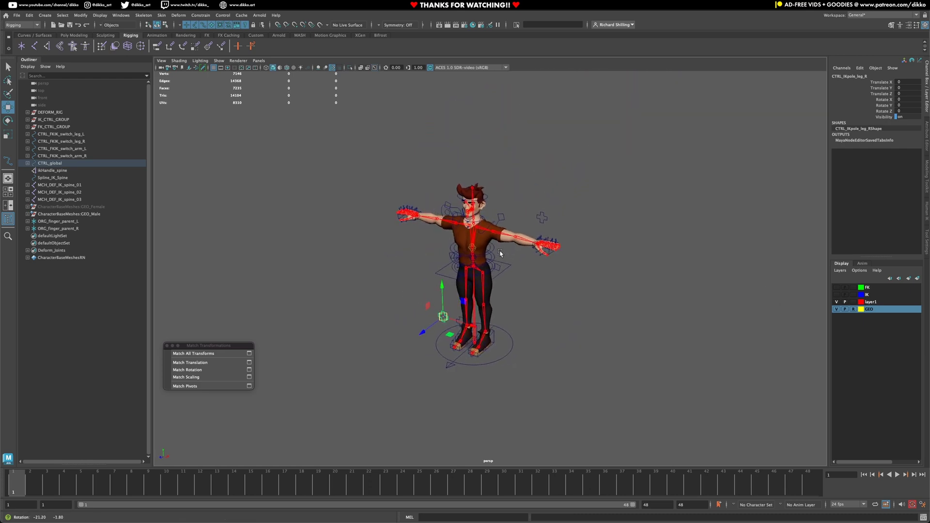
# - Set the IK FK Switch of the left leg switch control, CTRL_FKIK_switch_leg_L, to 0
pyautogui.scroll(10, 516, 237)
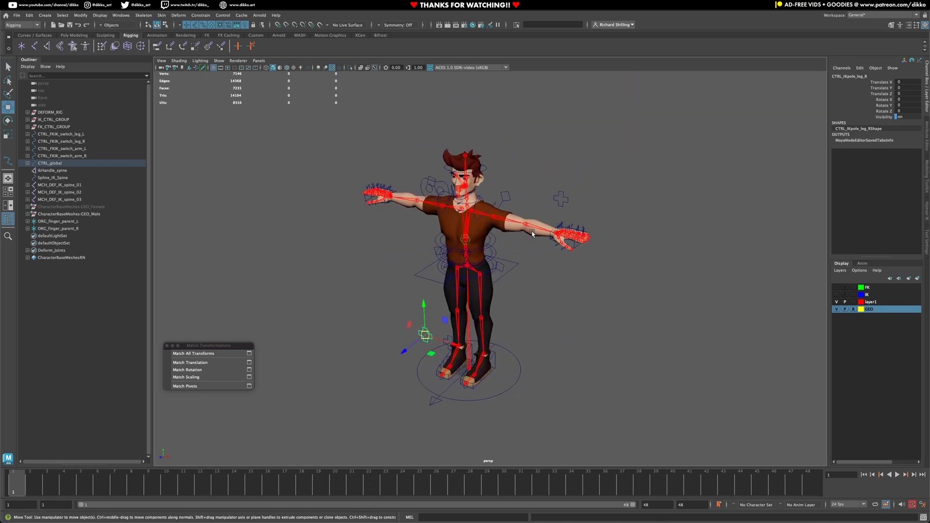
pyautogui.keyDown('alt'); pyautogui.moveTo(540, 203); pyautogui.dragTo(498, 292); pyautogui.keyUp('alt')
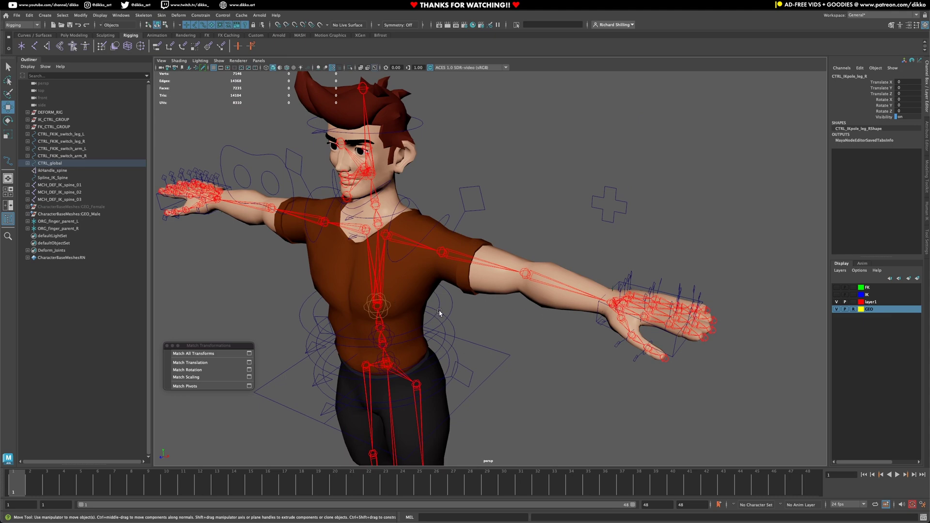
pyautogui.keyDown('alt'); pyautogui.moveTo(326, 268); pyautogui.dragTo(427, 326); pyautogui.keyUp('alt')
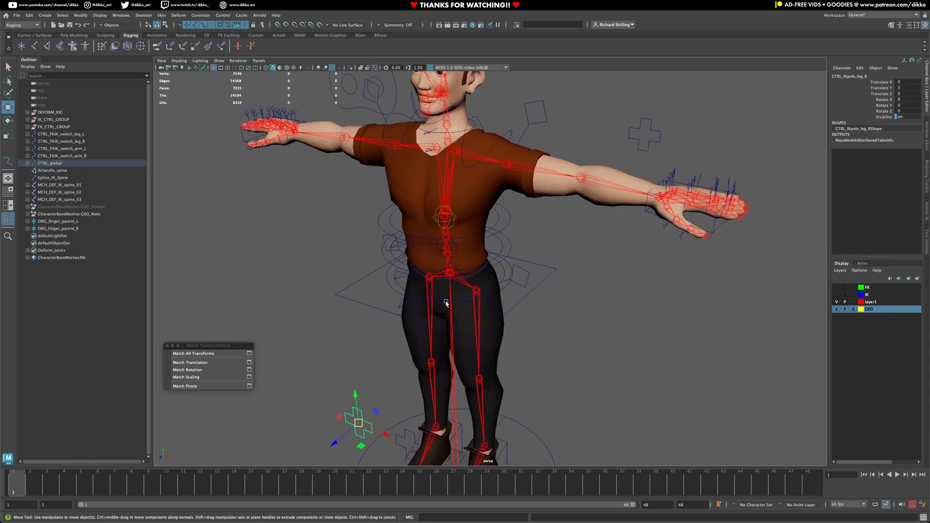
pyautogui.hotkey('ctrl', 's')
pyautogui.press('w')
pyautogui.click(523, 286)
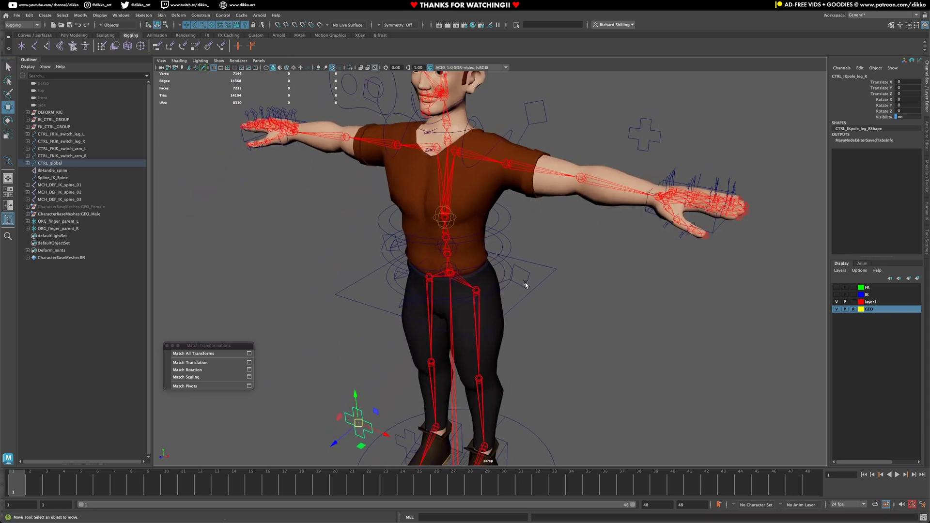
pyautogui.click(531, 280)
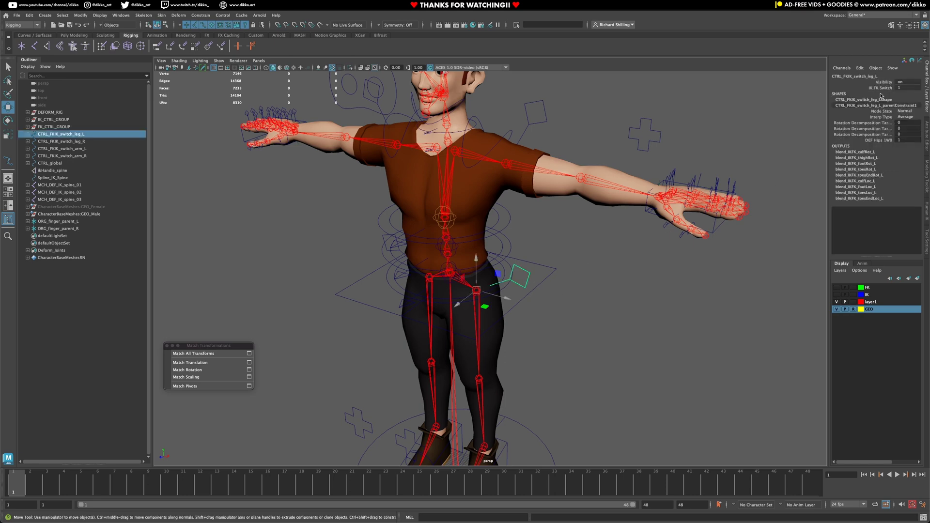
pyautogui.click(881, 88)
pyautogui.moveTo(663, 288); pyautogui.dragTo(559, 304, button='middle')
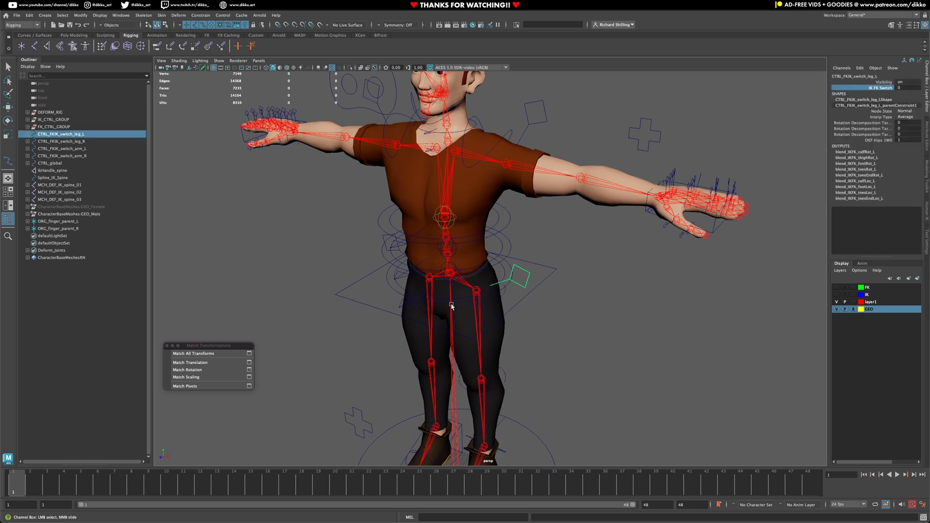
# - Set the IK FK Switch of the right leg switch control, CTRL_FKIK_switch_leg_R, to 0
pyautogui.keyDown('alt'); pyautogui.moveTo(451, 306); pyautogui.dragTo(445, 291); pyautogui.keyUp('alt')
pyautogui.click(401, 259)
pyautogui.press('w')
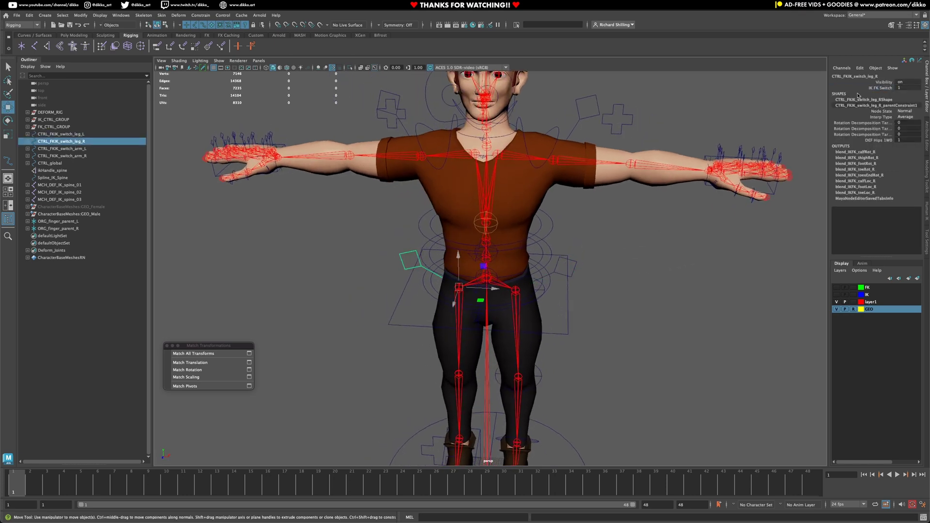
pyautogui.click(867, 91)
pyautogui.moveTo(673, 365); pyautogui.dragTo(572, 368, button='middle')
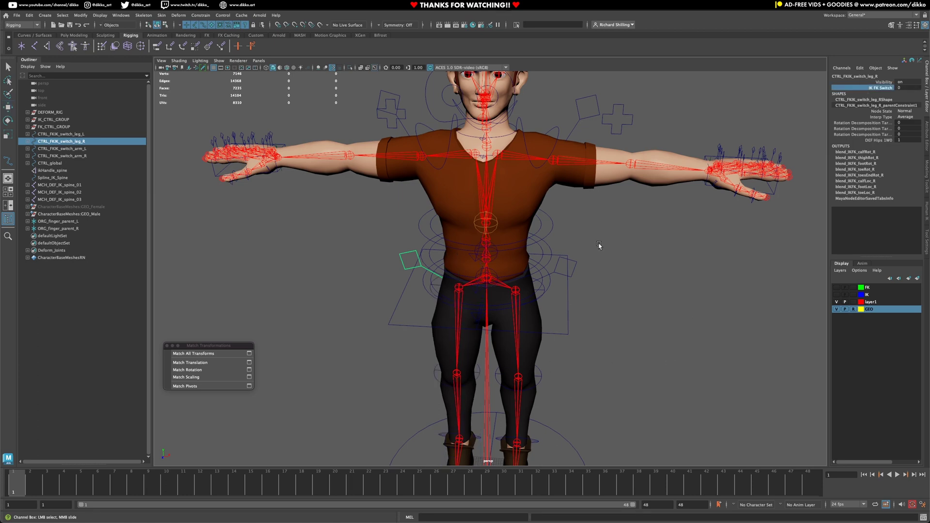
# - Set the IK FK Switch of the left arm switch control, CTRL_FKIK_switch_arm_L, to 0
pyautogui.keyDown('alt'); pyautogui.moveTo(599, 246); pyautogui.dragTo(587, 196); pyautogui.keyUp('alt')
pyautogui.click(508, 198)
pyautogui.press('w')
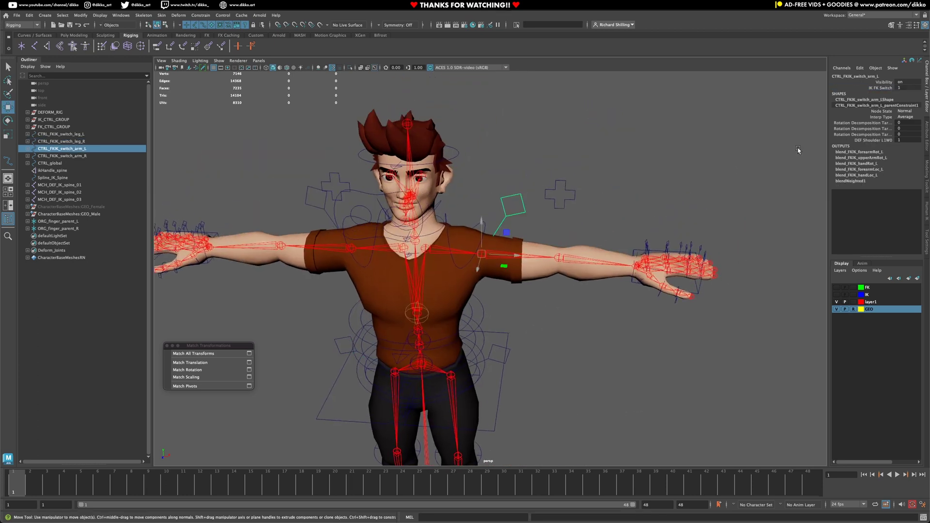
pyautogui.click(881, 89)
pyautogui.moveTo(580, 407); pyautogui.dragTo(410, 325, button='middle')
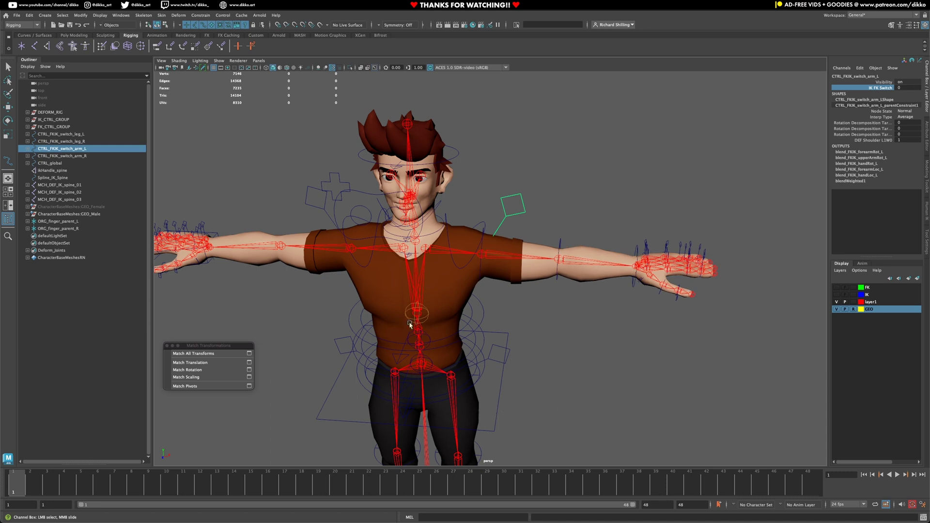
# - Set the IK FK Switch of the right arm switch control, CTRL_FKIK_switch_arm_R, to 0
pyautogui.keyDown('alt'); pyautogui.moveTo(344, 264); pyautogui.dragTo(359, 246); pyautogui.keyUp('alt')
pyautogui.click(351, 173)
pyautogui.press('w')
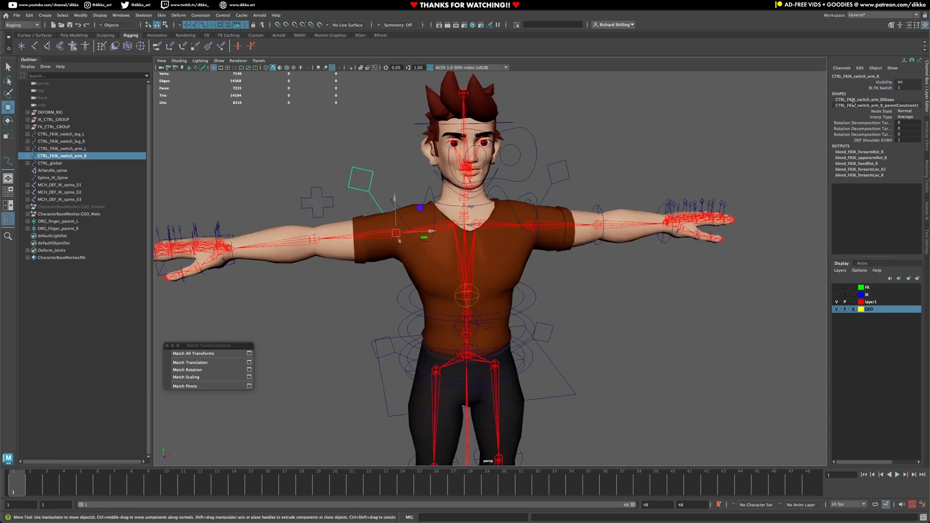
pyautogui.click(879, 88)
pyautogui.moveTo(617, 355); pyautogui.dragTo(340, 311, button='middle')
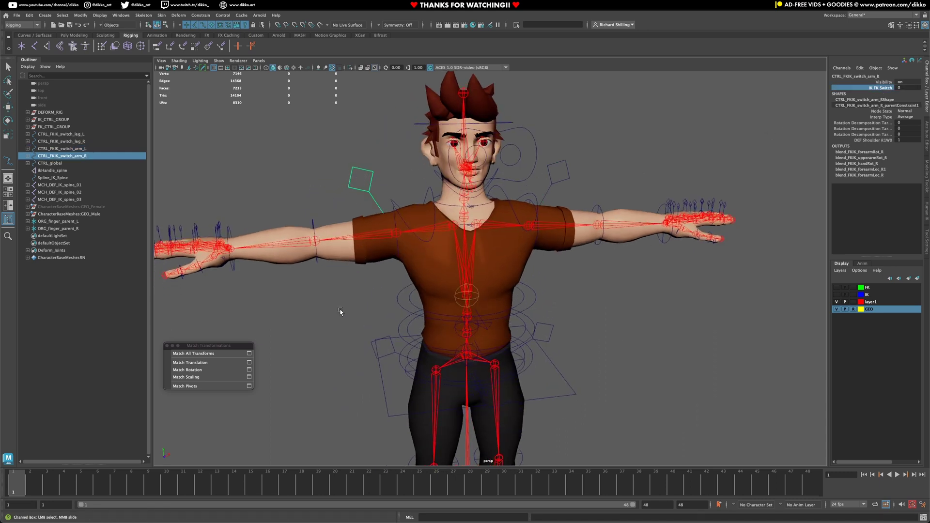
# - Lock and hide the scale and translate channels of the right FK arm controls, from the hand up to CTRL_FK_upperArm_R
pyautogui.press('q')
pyautogui.click(397, 250)
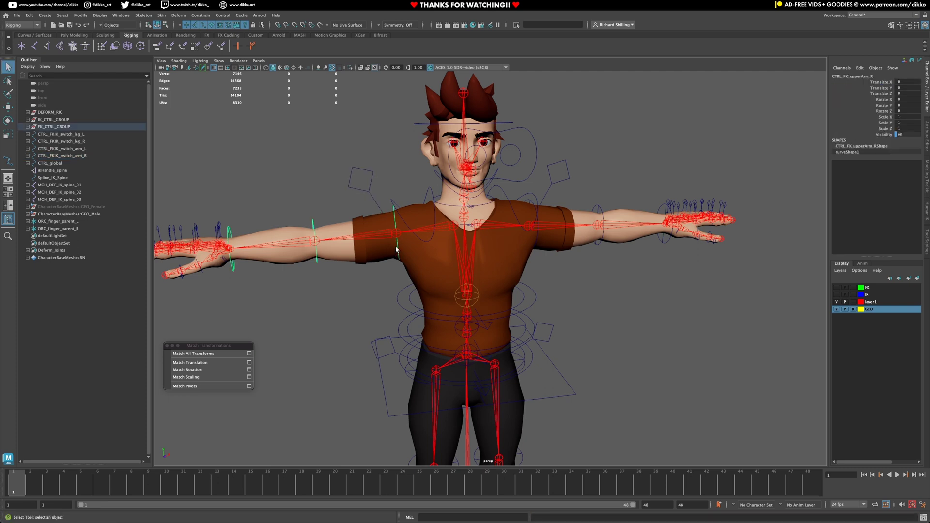
pyautogui.moveTo(889, 116); pyautogui.dragTo(890, 129)
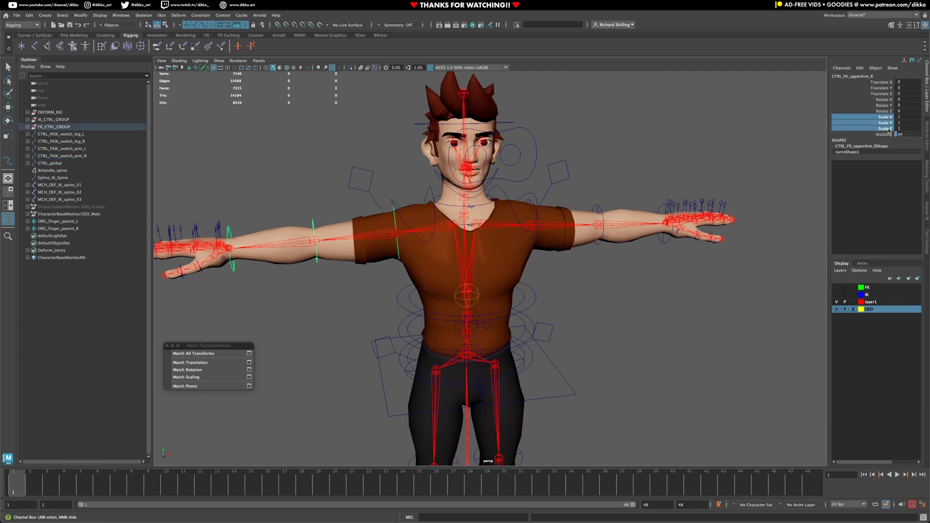
pyautogui.rightClick(890, 130)
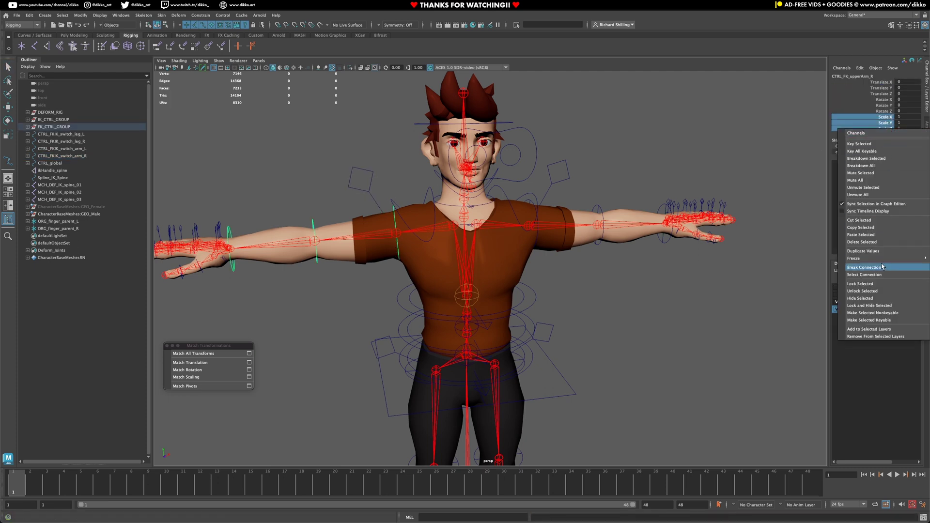
pyautogui.click(875, 304)
pyautogui.moveTo(890, 82); pyautogui.dragTo(889, 94)
pyautogui.rightClick(889, 93)
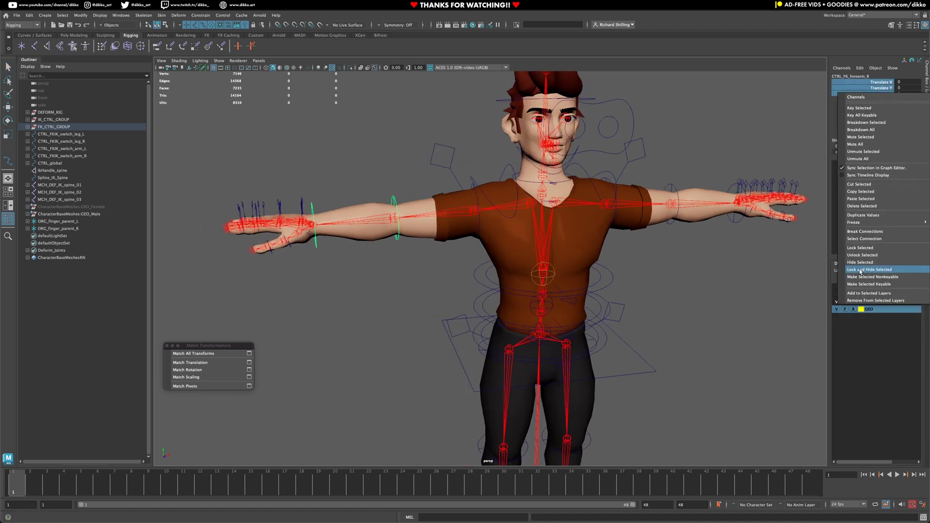
pyautogui.click(875, 272)
# - Lock and hide the remaining scale channels of the right FK hand control, CTRL_FK_hand_R
pyautogui.click(316, 246)
pyautogui.moveTo(890, 100); pyautogui.dragTo(890, 111)
pyautogui.rightClick(890, 111)
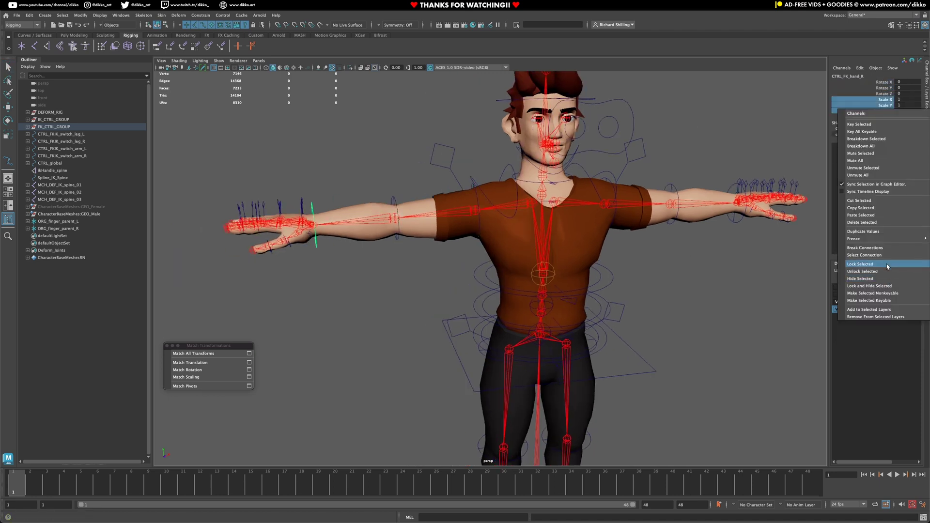
pyautogui.click(880, 286)
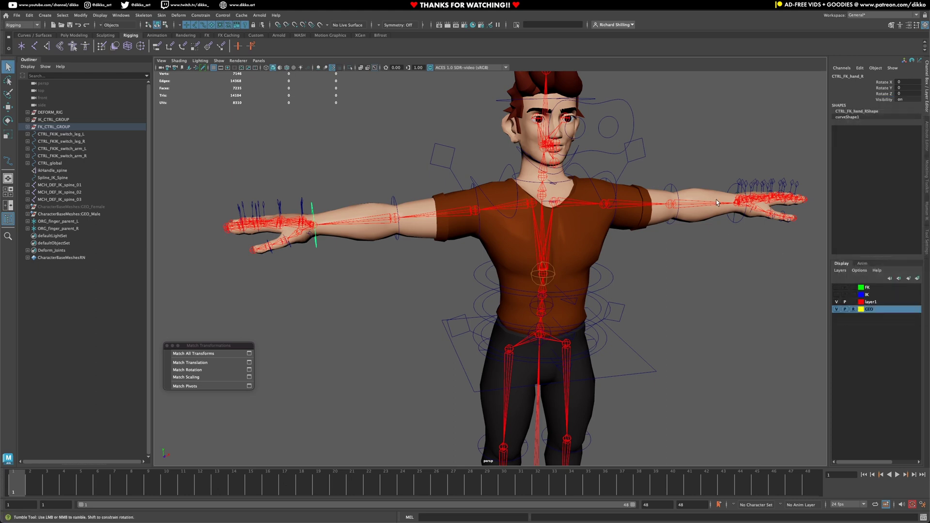
# - Lock and hide the scale and translate channels of the left FK upper arm, forearm and hand controls together
pyautogui.keyDown('alt'); pyautogui.moveTo(716, 200); pyautogui.dragTo(578, 209); pyautogui.keyUp('alt')
pyautogui.click(723, 226)
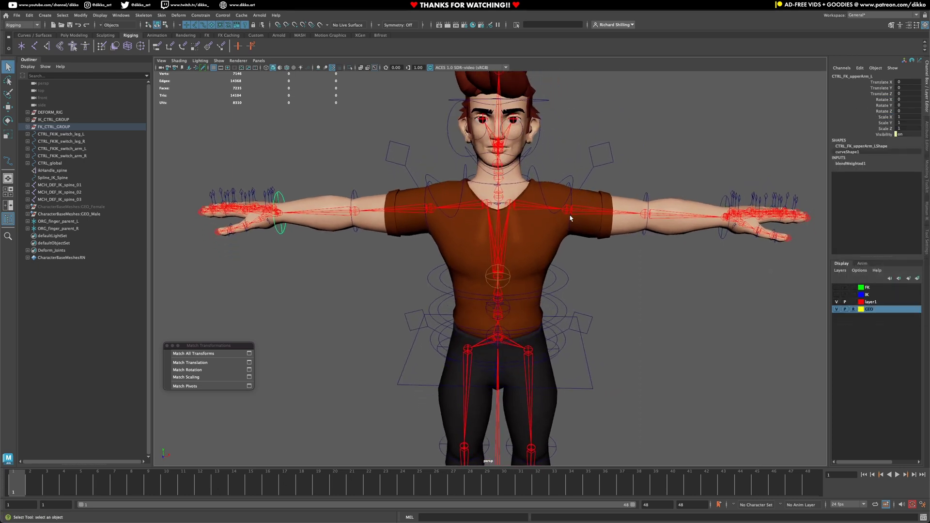
pyautogui.click(726, 198)
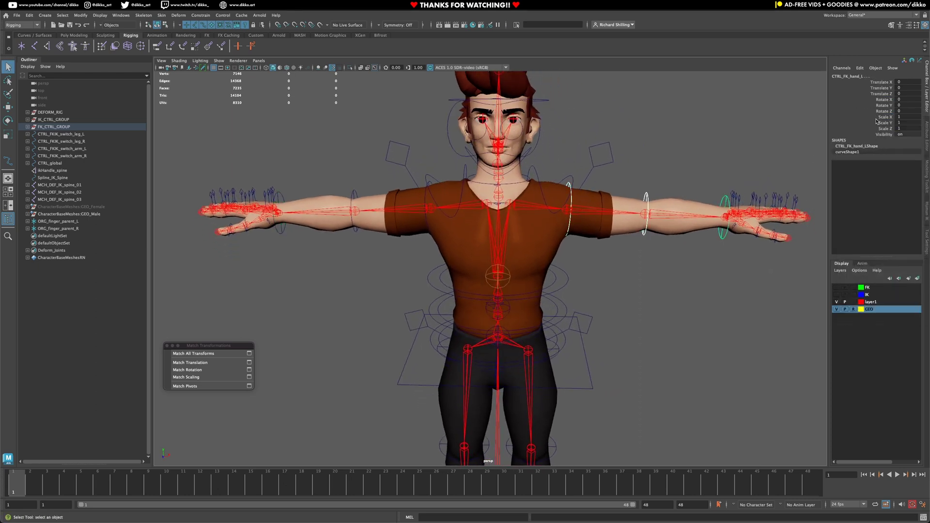
pyautogui.moveTo(886, 116); pyautogui.dragTo(886, 123)
pyautogui.rightClick(886, 124)
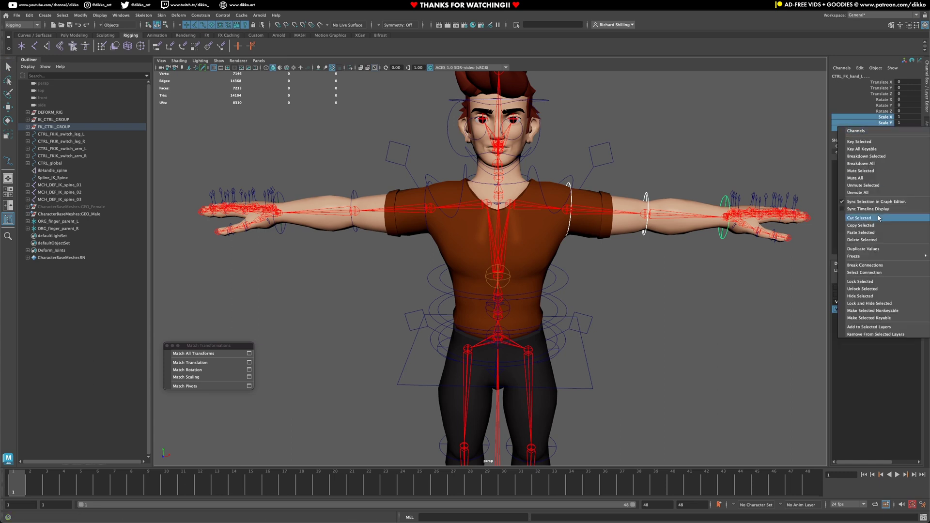
pyautogui.click(871, 296)
pyautogui.moveTo(887, 82); pyautogui.dragTo(886, 93)
pyautogui.rightClick(886, 94)
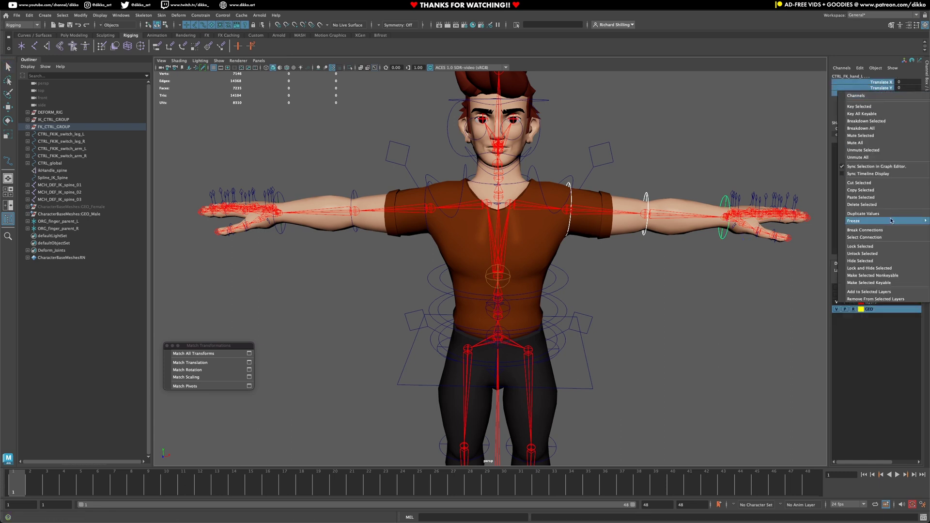
pyautogui.click(885, 269)
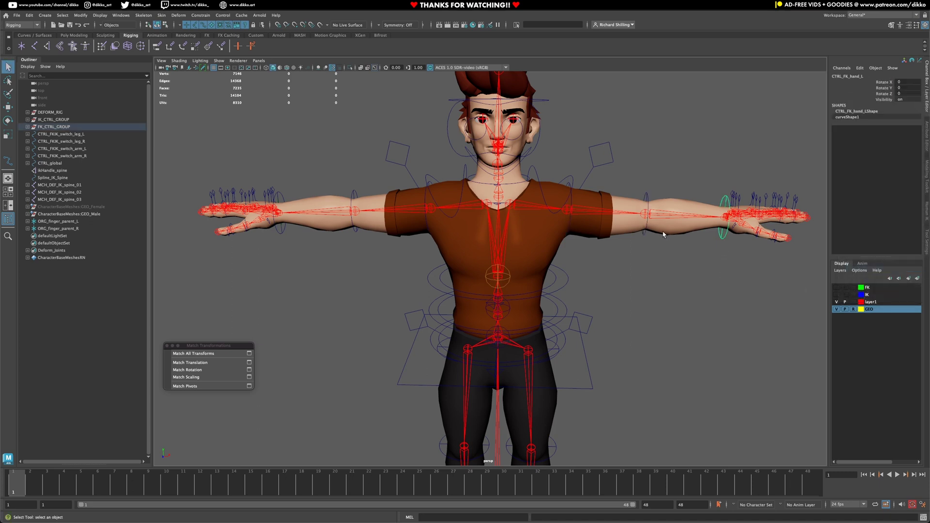
# - Check the available channels of the left FK forearm and upper arm controls
pyautogui.click(646, 235)
pyautogui.click(645, 235)
pyautogui.click(570, 225)
# - Lock and hide the translate channels of all the finger controls above the left hand
pyautogui.keyDown('alt'); pyautogui.moveTo(625, 257); pyautogui.dragTo(679, 243); pyautogui.keyUp('alt')
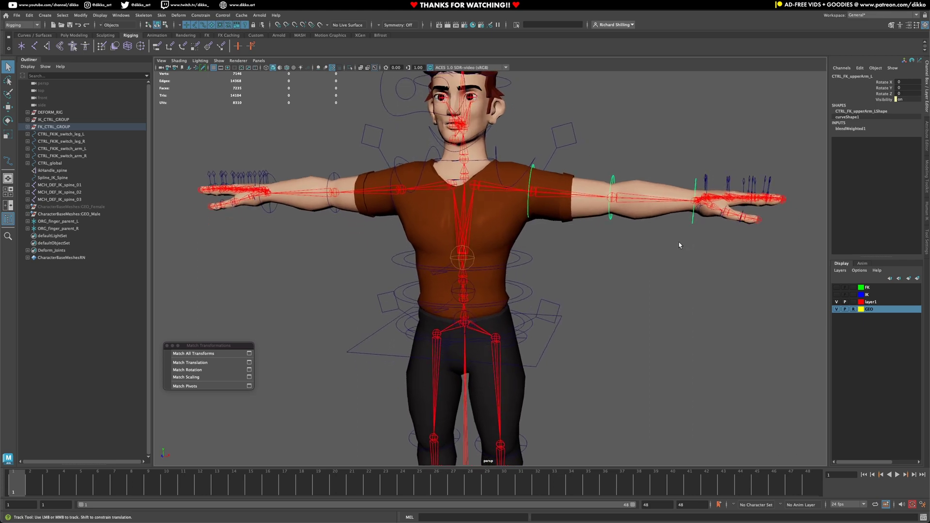
pyautogui.keyDown('alt'); pyautogui.moveTo(679, 243); pyautogui.dragTo(556, 275, button='middle'); pyautogui.keyUp('alt')
pyautogui.keyDown('alt'); pyautogui.moveTo(556, 277); pyautogui.dragTo(595, 266); pyautogui.keyUp('alt')
pyautogui.scroll(1, 594, 260)
pyautogui.keyDown('alt'); pyautogui.moveTo(523, 253); pyautogui.dragTo(801, 250, button='middle'); pyautogui.keyUp('alt')
pyautogui.keyDown('alt'); pyautogui.moveTo(802, 250); pyautogui.dragTo(342, 264); pyautogui.keyUp('alt')
pyautogui.keyDown('alt'); pyautogui.moveTo(342, 265); pyautogui.dragTo(408, 257, button='middle'); pyautogui.keyUp('alt')
pyautogui.scroll(1, 500, 233)
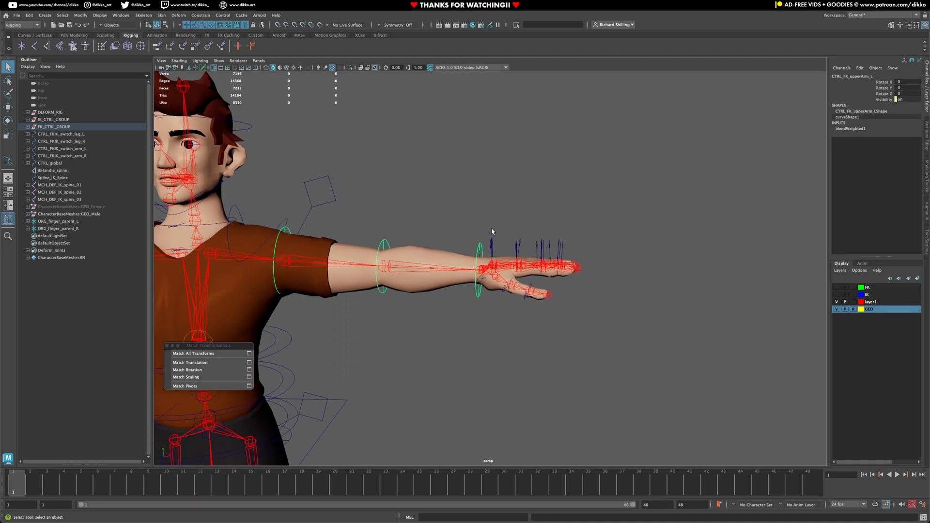
pyautogui.moveTo(492, 231); pyautogui.dragTo(584, 269)
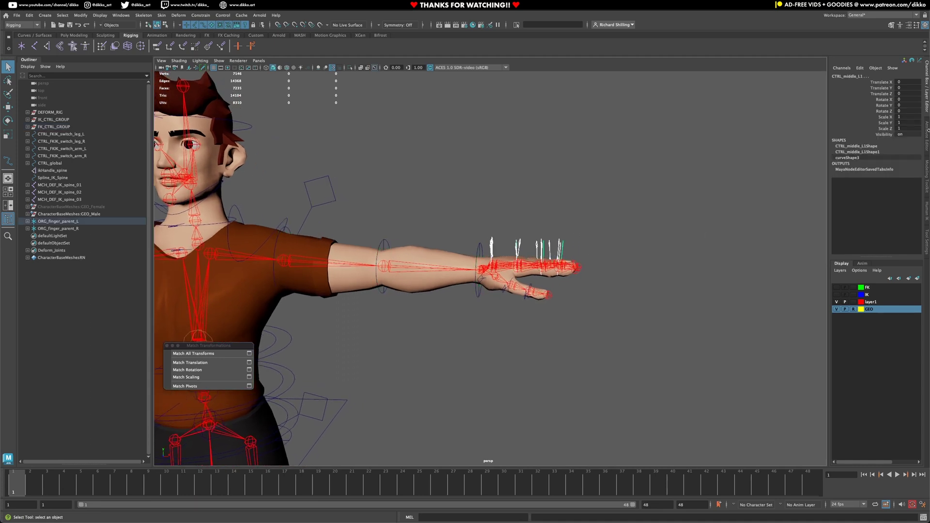
pyautogui.moveTo(886, 82); pyautogui.dragTo(887, 94)
pyautogui.rightClick(887, 94)
pyautogui.moveTo(878, 223)
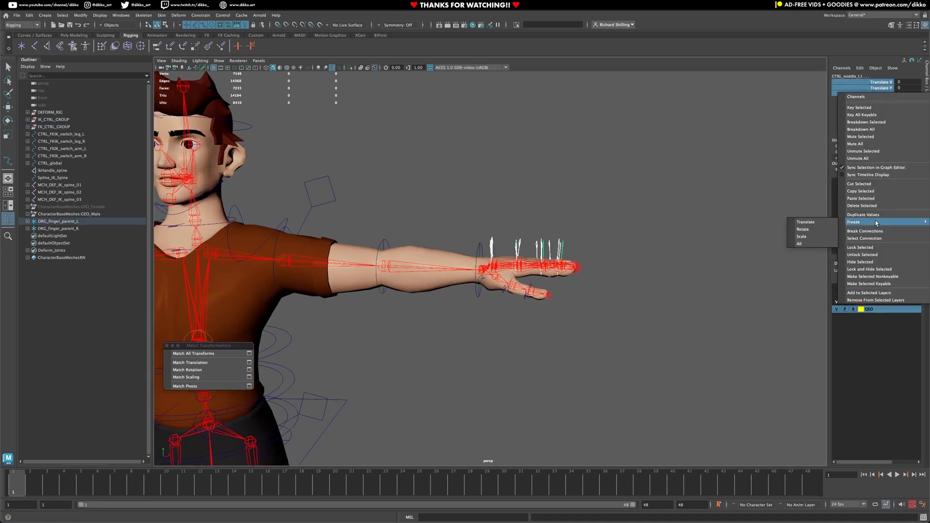
pyautogui.click(870, 269)
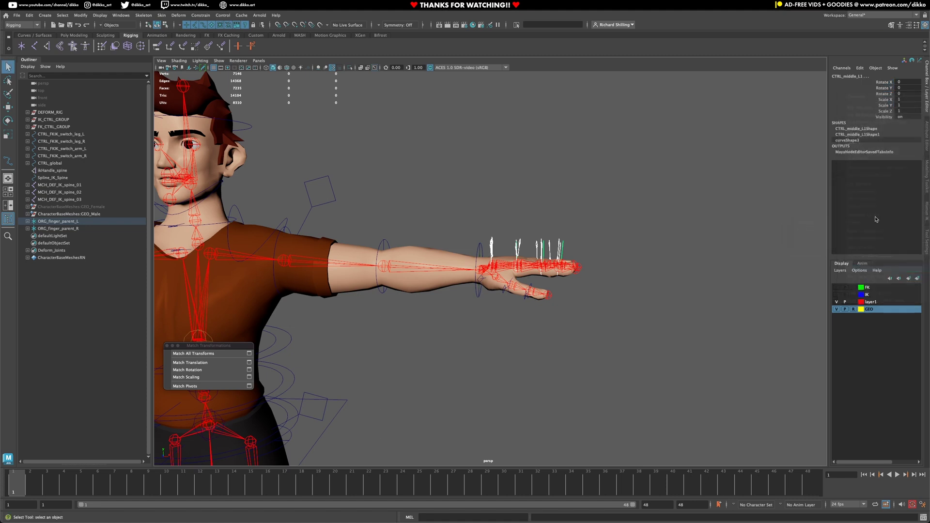
# - Lock and hide the scale channels of the same left-hand finger controls
pyautogui.moveTo(889, 99); pyautogui.dragTo(890, 111)
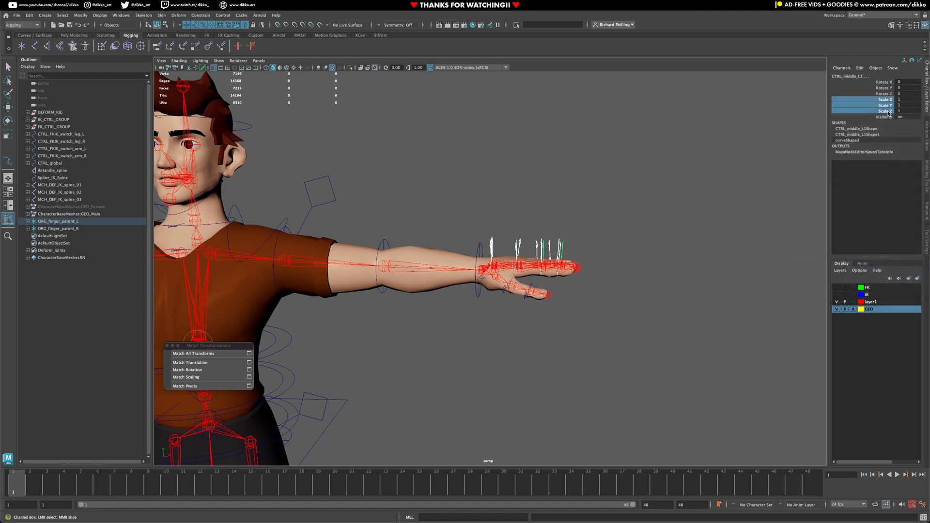
pyautogui.rightClick(891, 111)
pyautogui.click(878, 288)
# - Lock and hide the translate and scale channels of the three left thumb controls, then clear the selection
pyautogui.press('q')
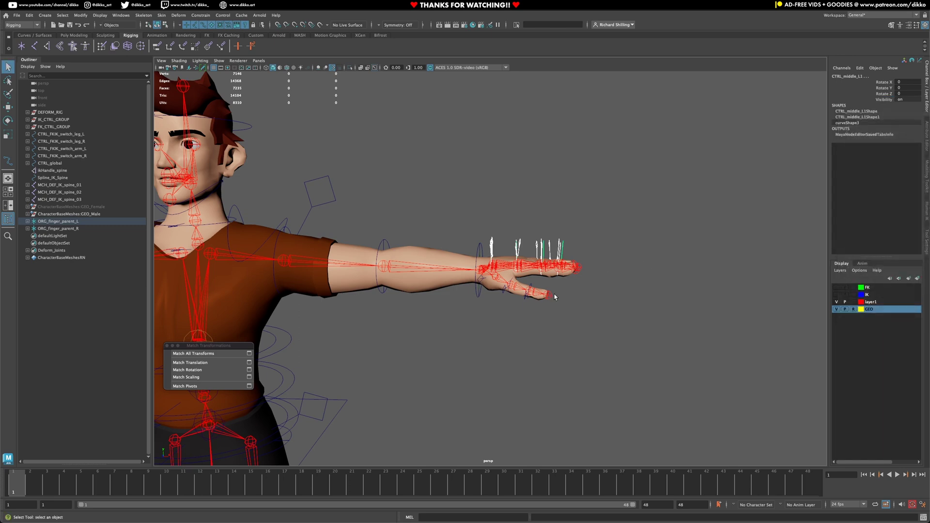
pyautogui.keyDown('alt'); pyautogui.moveTo(557, 297); pyautogui.dragTo(568, 389); pyautogui.keyUp('alt')
pyautogui.moveTo(531, 355); pyautogui.dragTo(515, 354)
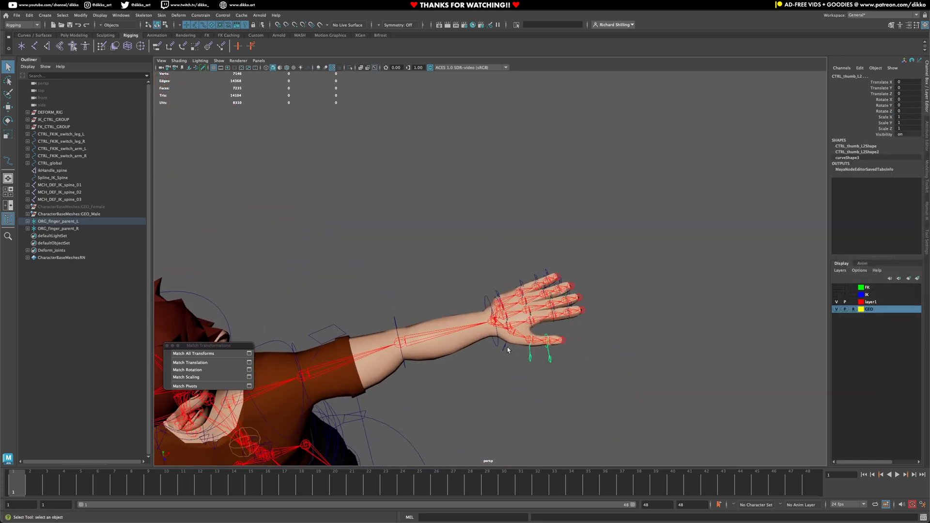
pyautogui.moveTo(890, 83); pyautogui.dragTo(872, 94)
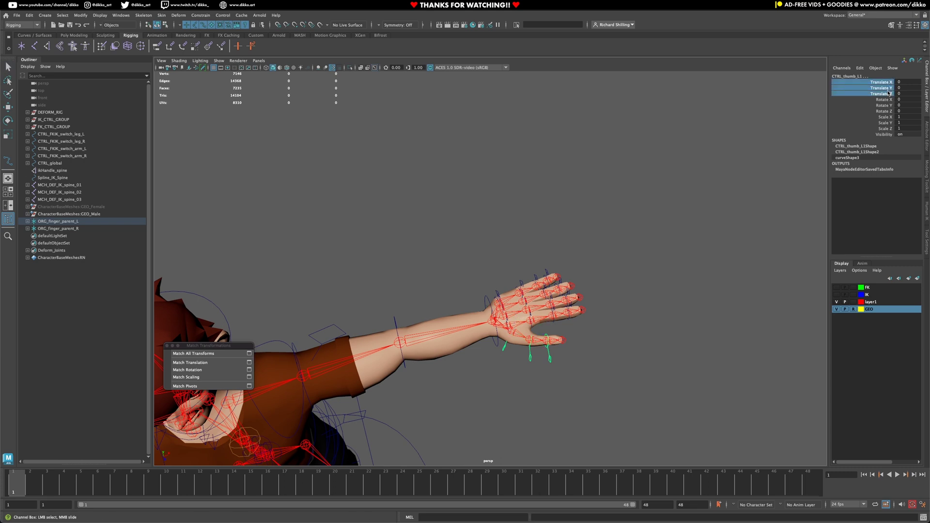
pyautogui.rightClick(872, 94)
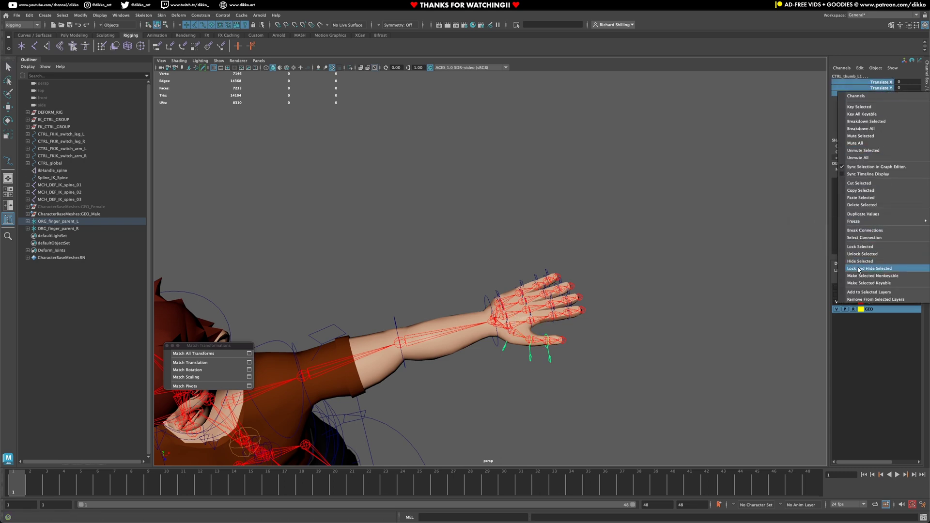
pyautogui.click(857, 268)
pyautogui.moveTo(887, 99); pyautogui.dragTo(887, 111)
pyautogui.rightClick(887, 112)
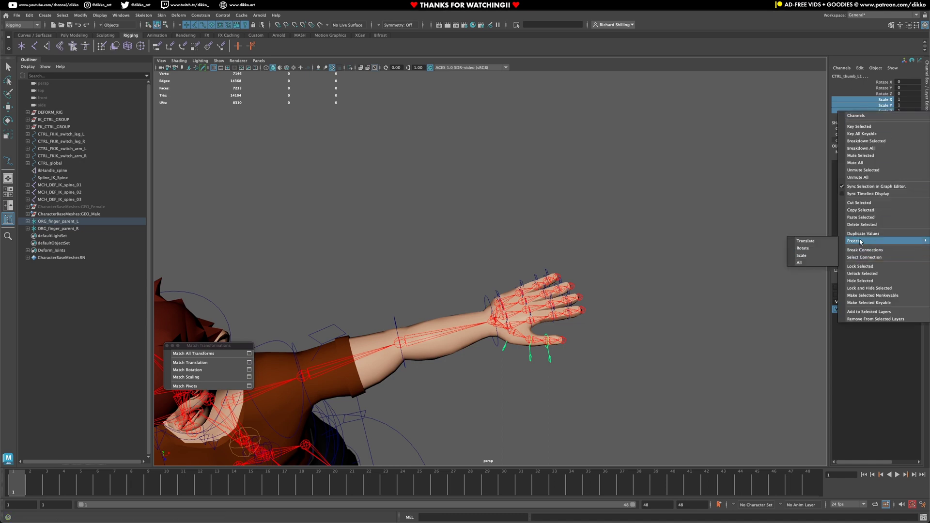
pyautogui.click(870, 295)
pyautogui.press('q')
pyautogui.click(535, 274)
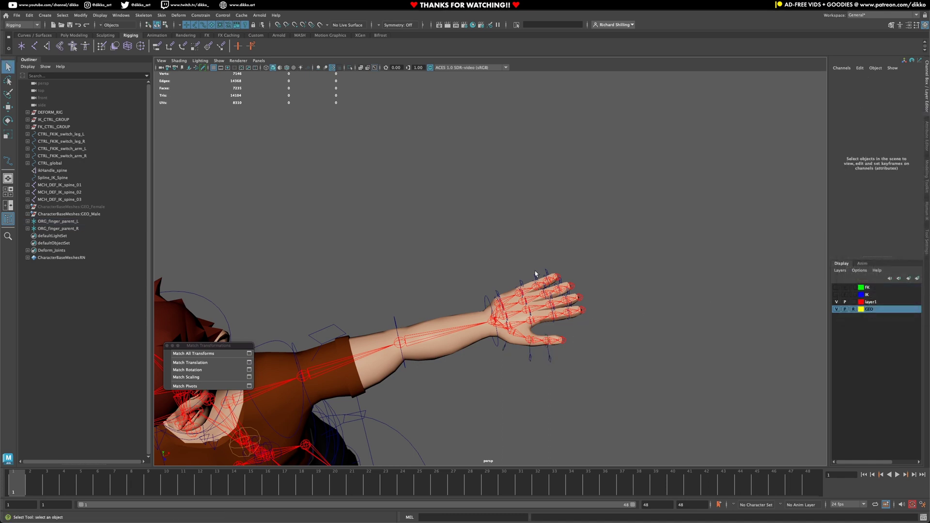
# - Lock and hide the translate and scale channels of all the finger controls above the right hand
pyautogui.click(533, 279)
pyautogui.keyDown('alt'); pyautogui.moveTo(539, 280); pyautogui.dragTo(657, 202); pyautogui.keyUp('alt')
pyautogui.keyDown('alt'); pyautogui.moveTo(395, 315); pyautogui.dragTo(625, 206, button='middle'); pyautogui.keyUp('alt')
pyautogui.keyDown('alt'); pyautogui.moveTo(307, 253); pyautogui.dragTo(308, 224); pyautogui.keyUp('alt')
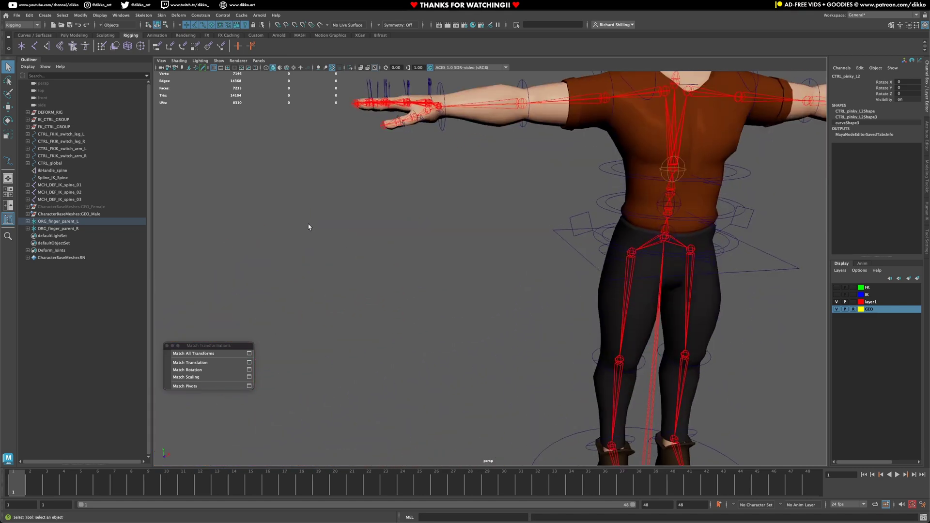
pyautogui.keyDown('alt'); pyautogui.moveTo(393, 151); pyautogui.dragTo(421, 272, button='middle'); pyautogui.keyUp('alt')
pyautogui.keyDown('alt'); pyautogui.moveTo(422, 272); pyautogui.dragTo(481, 187); pyautogui.keyUp('alt')
pyautogui.rightClick(886, 89)
pyautogui.moveTo(885, 82); pyautogui.dragTo(885, 99)
pyautogui.click(900, 209)
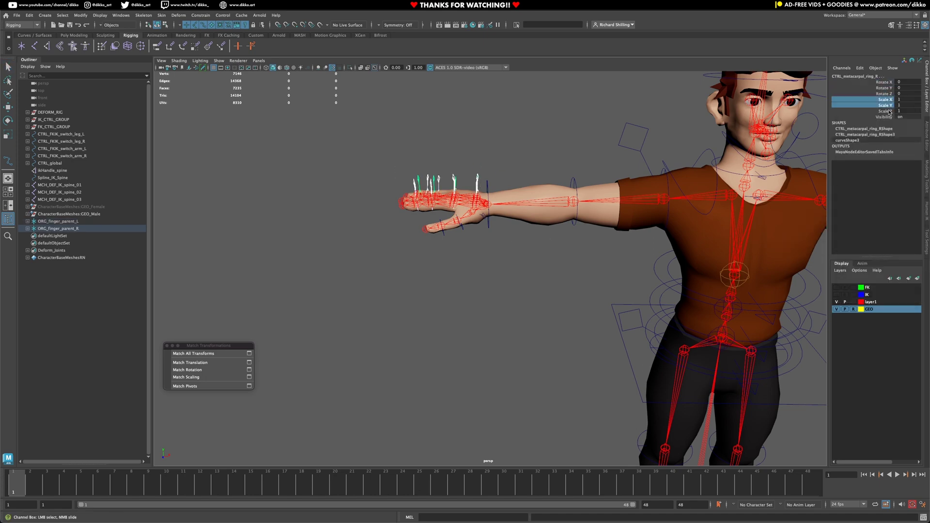
pyautogui.moveTo(887, 108); pyautogui.dragTo(901, 227, button='right')
# - Lock and hide the translate and scale channels of the three right thumb controls, and save the scene
pyautogui.keyDown('alt'); pyautogui.moveTo(502, 243); pyautogui.dragTo(472, 358); pyautogui.keyUp('alt')
pyautogui.rightClick(887, 93)
pyautogui.moveTo(885, 82); pyautogui.dragTo(885, 111)
pyautogui.click(887, 269)
pyautogui.rightClick(885, 111)
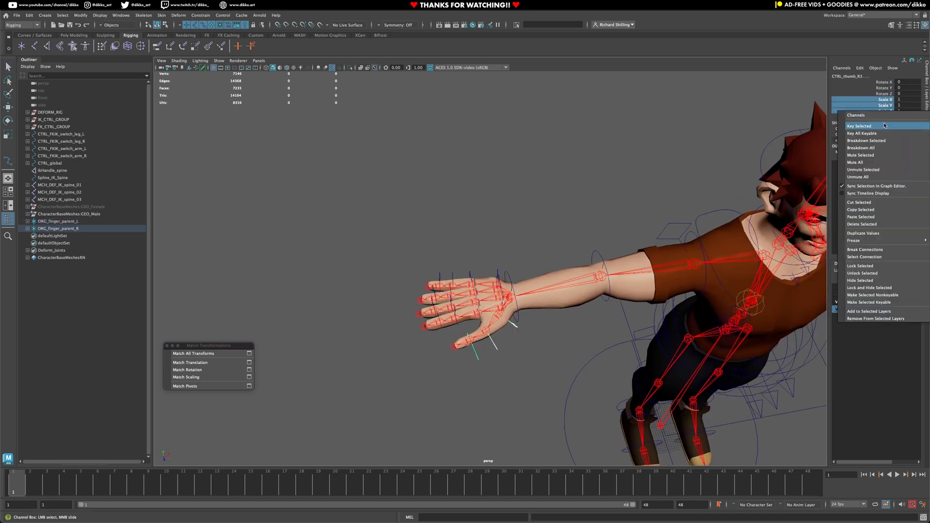
pyautogui.click(882, 291)
pyautogui.keyDown('alt'); pyautogui.moveTo(669, 334); pyautogui.dragTo(569, 257); pyautogui.keyUp('alt')
pyautogui.press('super+s')
# - Check the channels and hierarchy placement of the right arm's FK/IK switch control and the global control
pyautogui.scroll(-1, 575, 257)
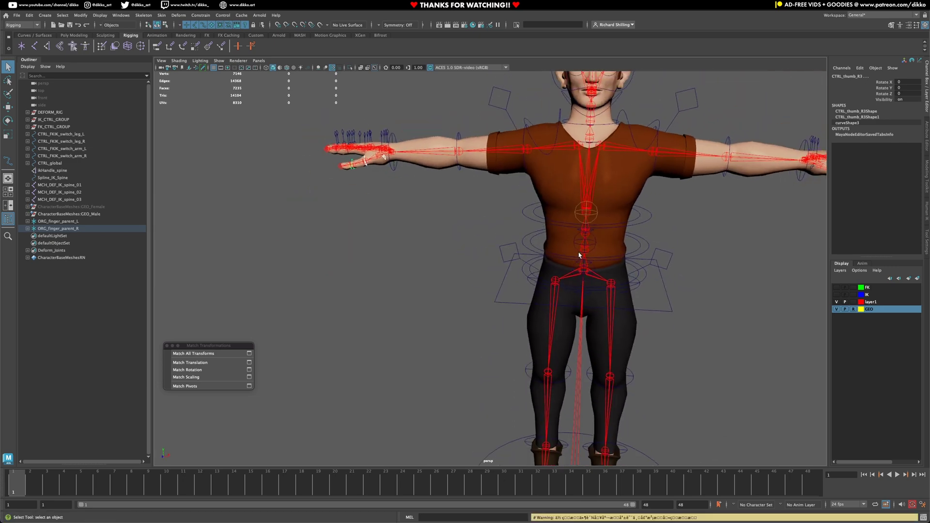
pyautogui.keyDown('alt'); pyautogui.moveTo(580, 255); pyautogui.dragTo(522, 187, button='middle'); pyautogui.keyUp('alt')
pyautogui.keyDown('alt'); pyautogui.moveTo(523, 187); pyautogui.dragTo(510, 235); pyautogui.keyUp('alt')
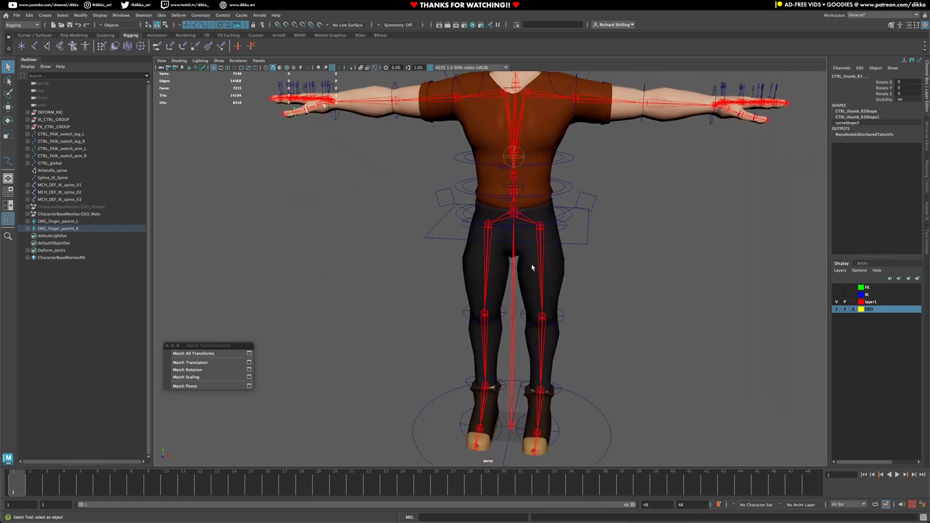
pyautogui.keyDown('alt'); pyautogui.moveTo(501, 197); pyautogui.dragTo(467, 248); pyautogui.keyUp('alt')
pyautogui.click(72, 155)
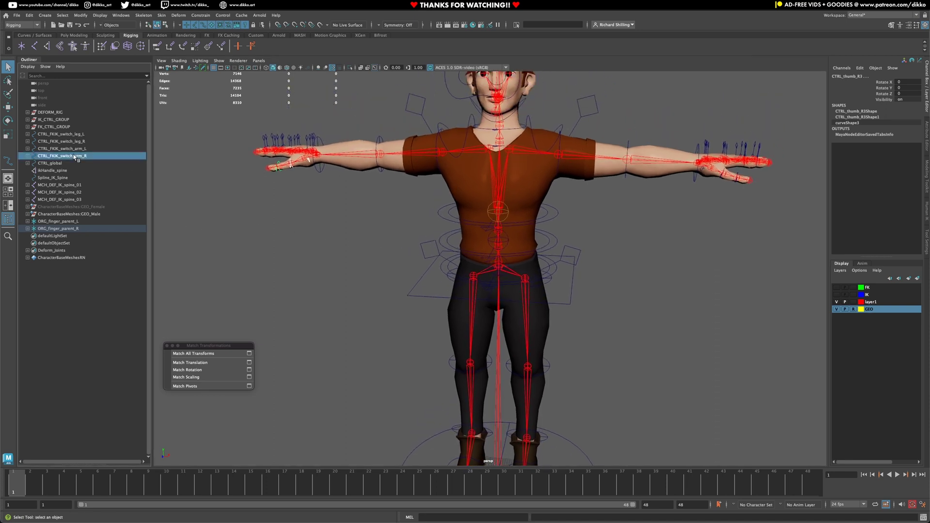
pyautogui.keyDown('alt'); pyautogui.moveTo(432, 178); pyautogui.dragTo(482, 289, button='right'); pyautogui.keyUp('alt')
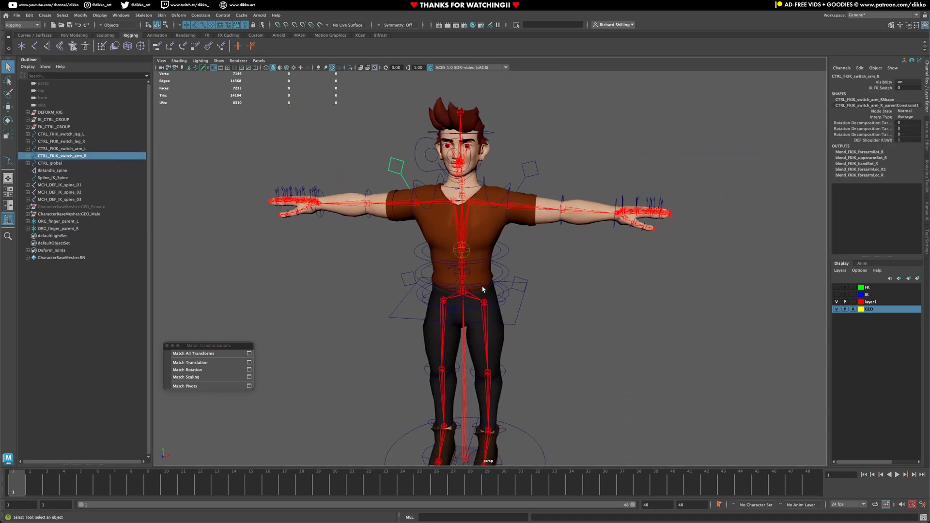
pyautogui.keyDown('alt'); pyautogui.moveTo(504, 350); pyautogui.dragTo(517, 293, button='middle'); pyautogui.keyUp('alt')
pyautogui.keyDown('alt'); pyautogui.moveTo(517, 293); pyautogui.dragTo(513, 391, button='right'); pyautogui.keyUp('alt')
pyautogui.click(511, 376)
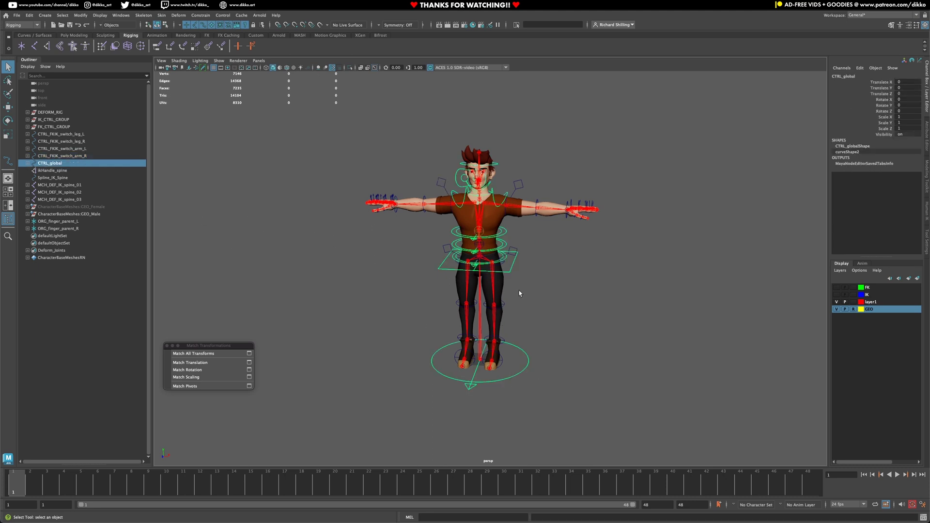
pyautogui.keyDown('alt'); pyautogui.moveTo(497, 316); pyautogui.dragTo(485, 300); pyautogui.keyUp('alt')
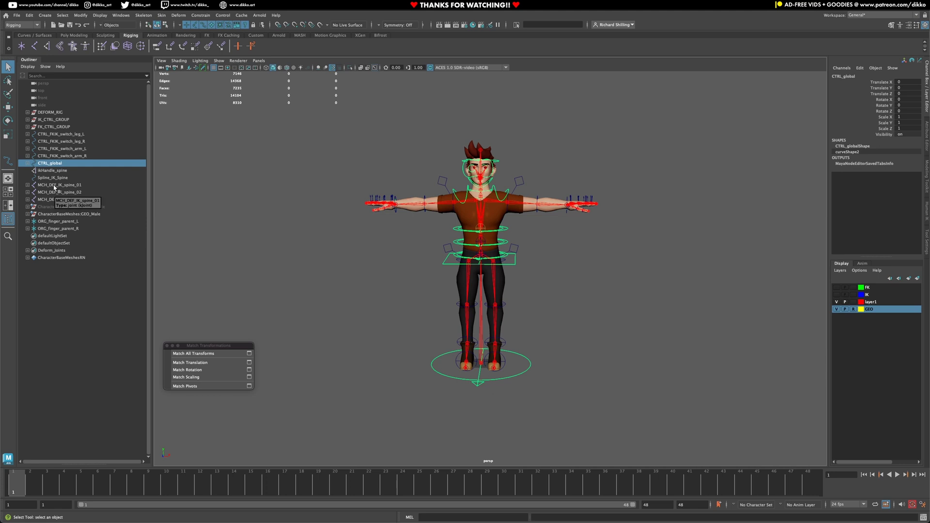
# - Parent the four FK/IK switch controls of the arms and legs under CTRL_global
pyautogui.click(60, 156)
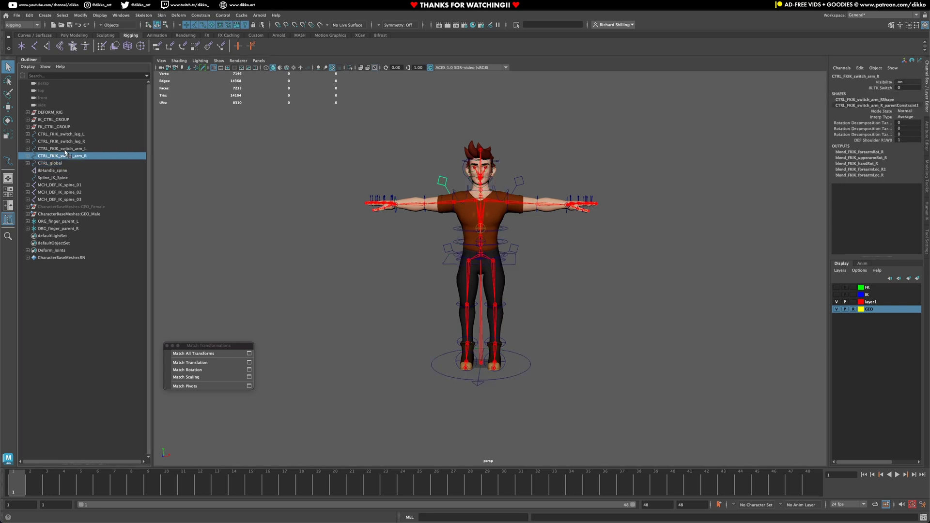
pyautogui.click(68, 149)
pyautogui.click(68, 142)
pyautogui.click(77, 135)
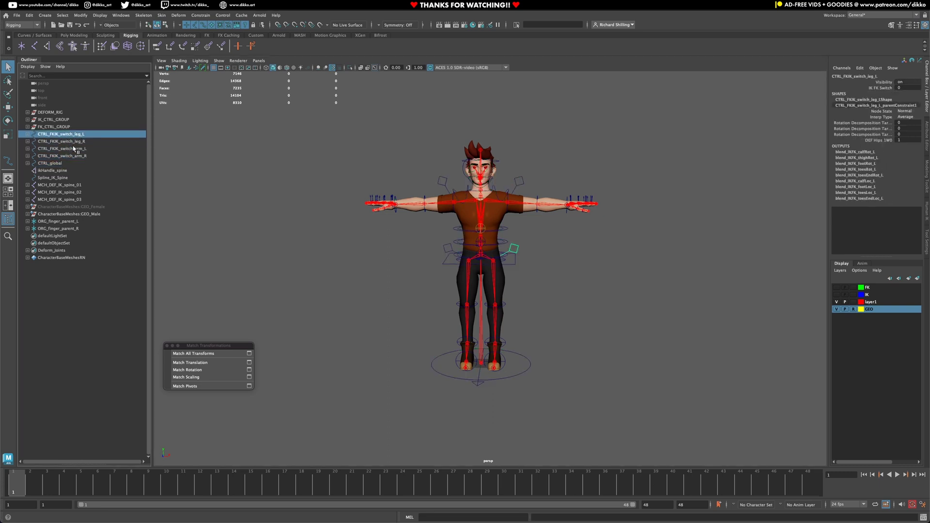
pyautogui.keyDown('shift'); pyautogui.click(73, 155); pyautogui.keyUp('shift')
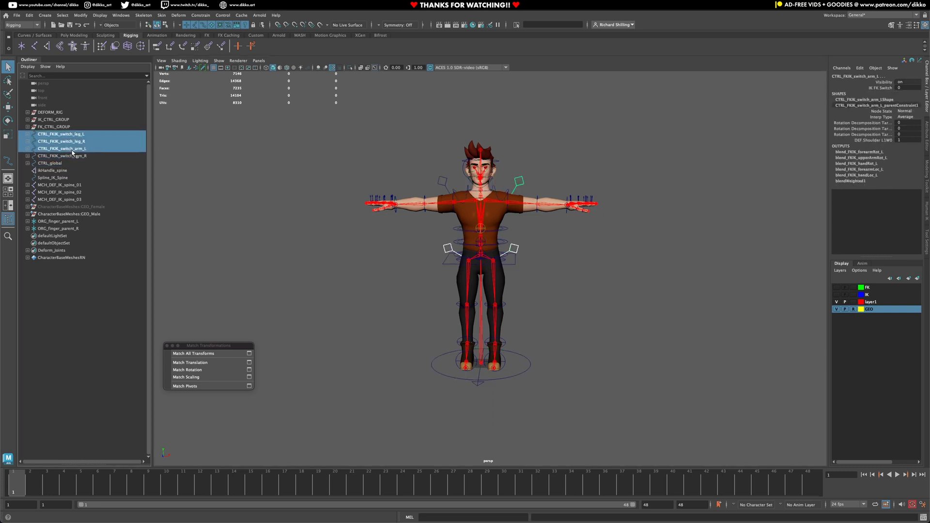
pyautogui.click(28, 163)
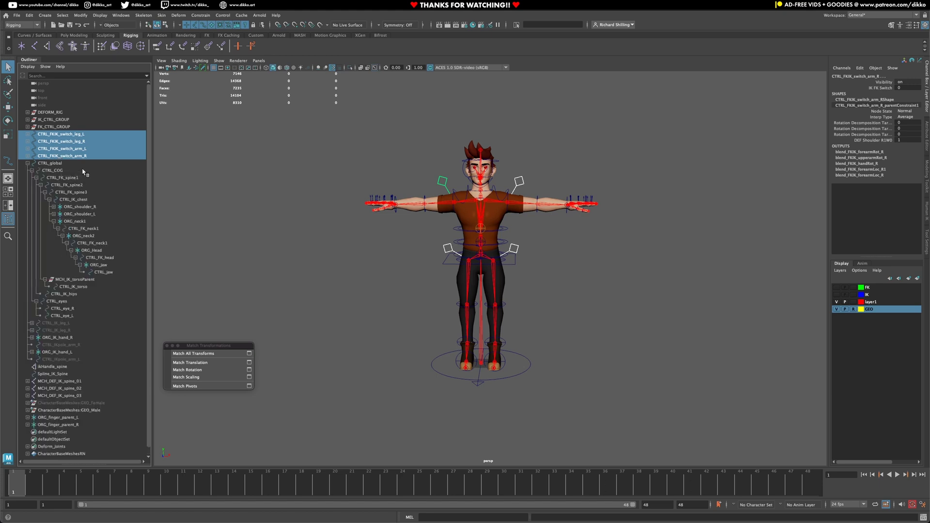
pyautogui.click(94, 156)
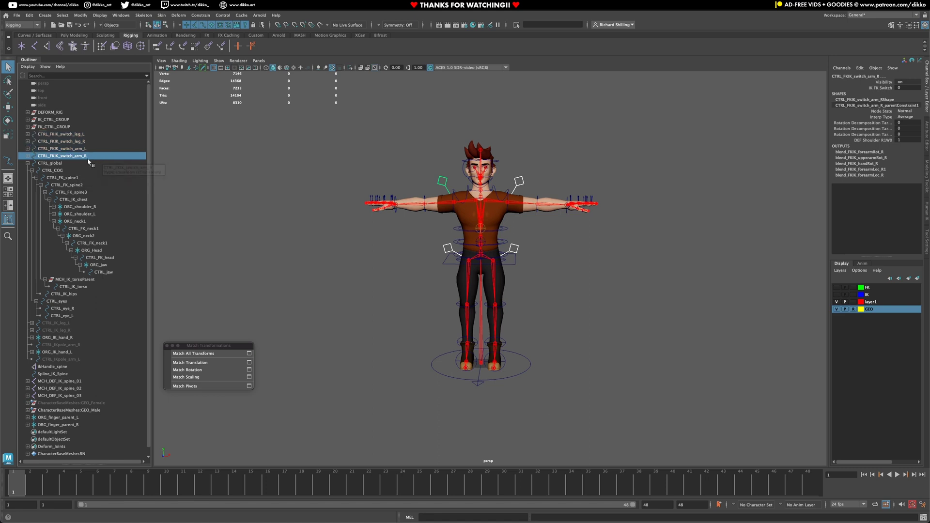
pyautogui.keyDown('shift'); pyautogui.click(79, 136); pyautogui.keyUp('shift')
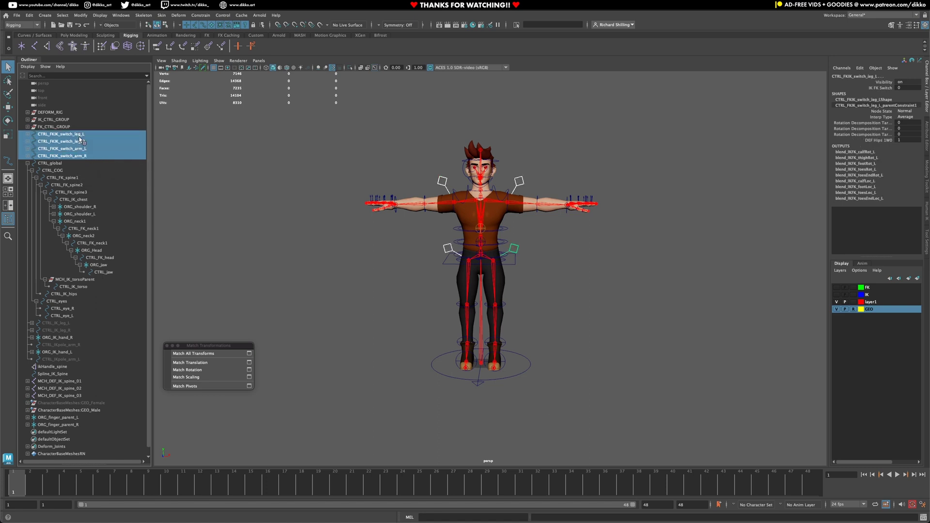
pyautogui.moveTo(72, 156); pyautogui.dragTo(72, 163, button='middle')
pyautogui.moveTo(73, 164); pyautogui.dragTo(73, 165)
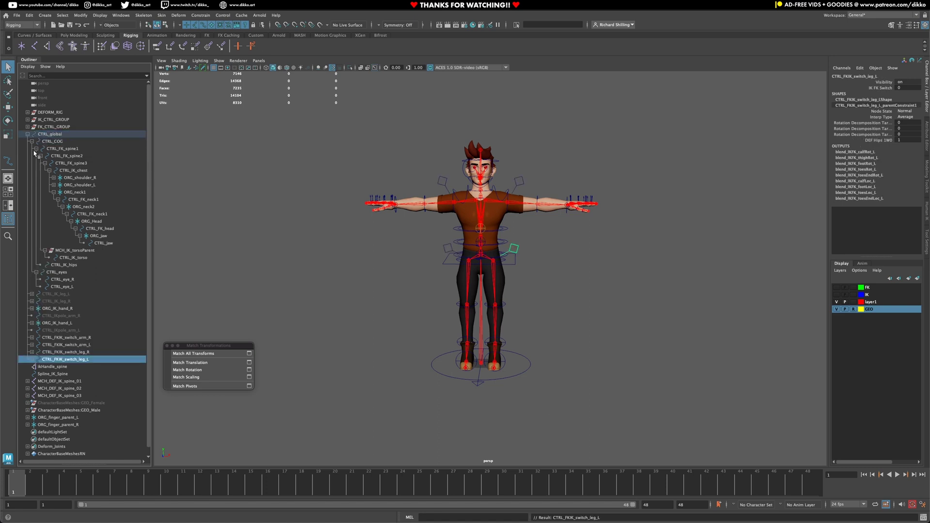
pyautogui.click(28, 134)
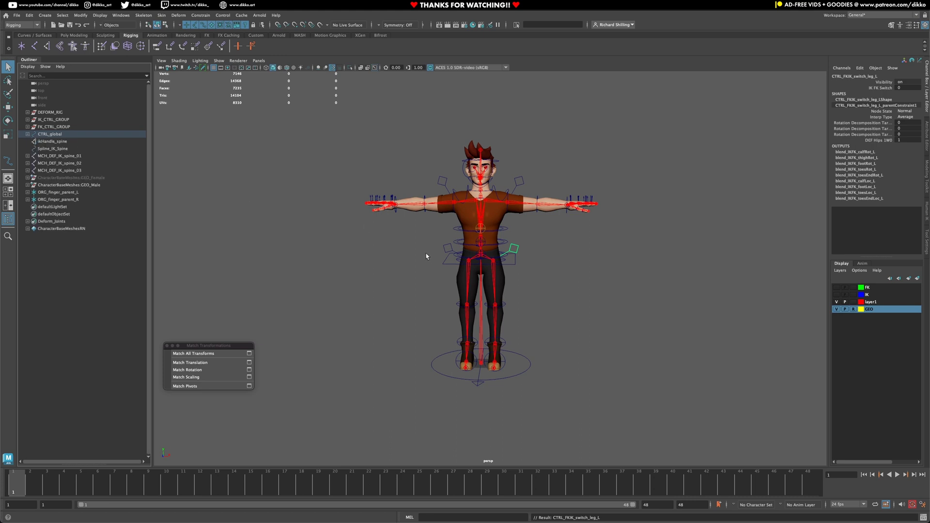
pyautogui.click(525, 378)
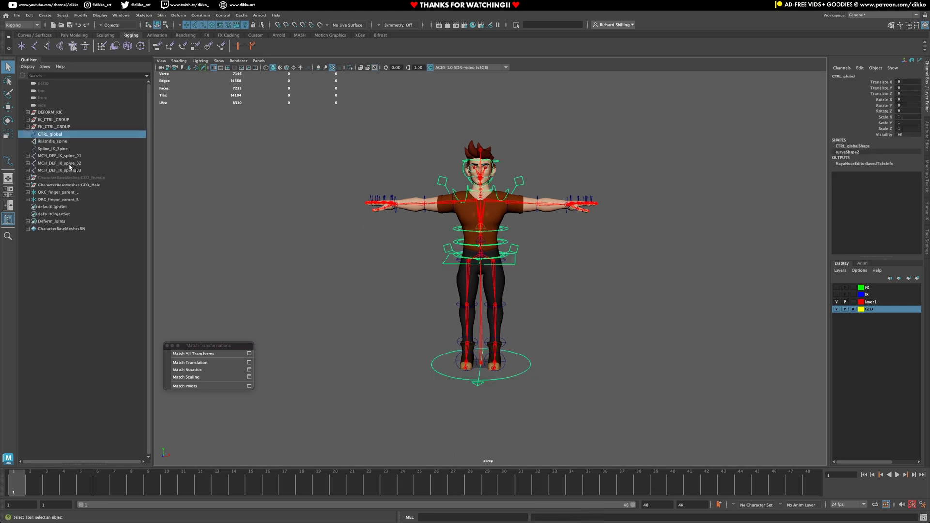
# - Examine which objects FK_CTRL_GROUP and IK_CTRL_GROUP contain in the scene hierarchy
pyautogui.click(60, 127)
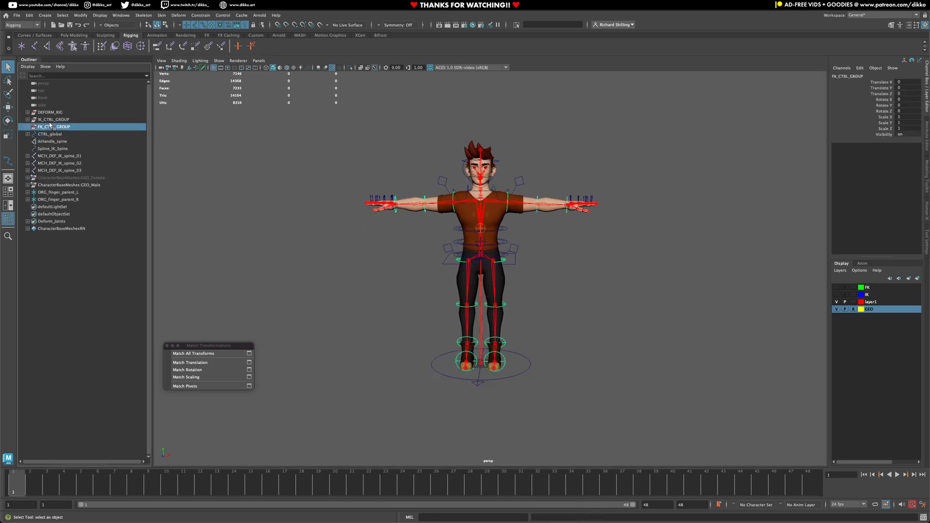
pyautogui.click(53, 120)
pyautogui.click(28, 127)
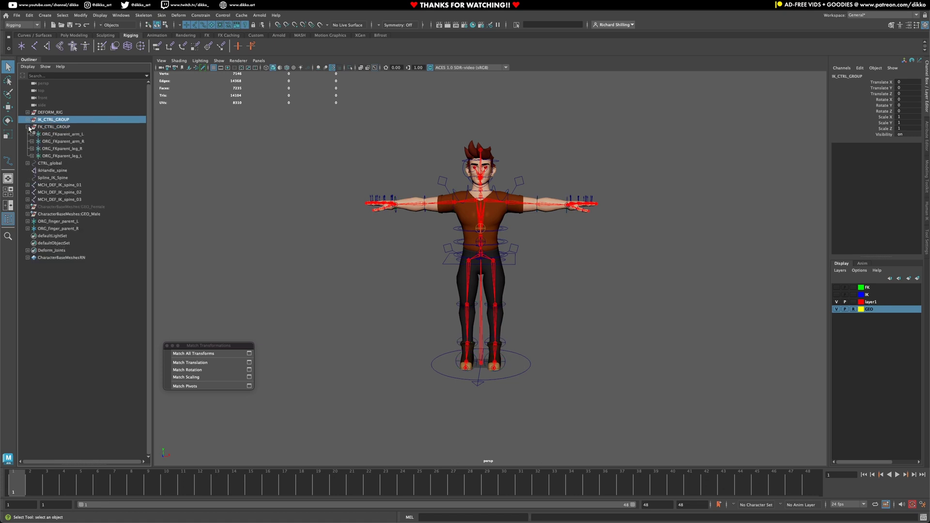
pyautogui.click(28, 127)
pyautogui.click(28, 120)
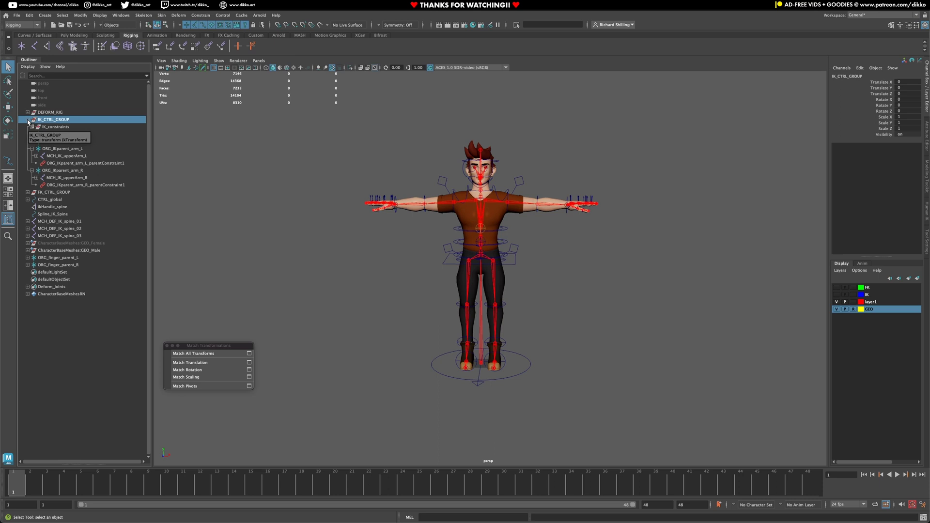
pyautogui.click(28, 193)
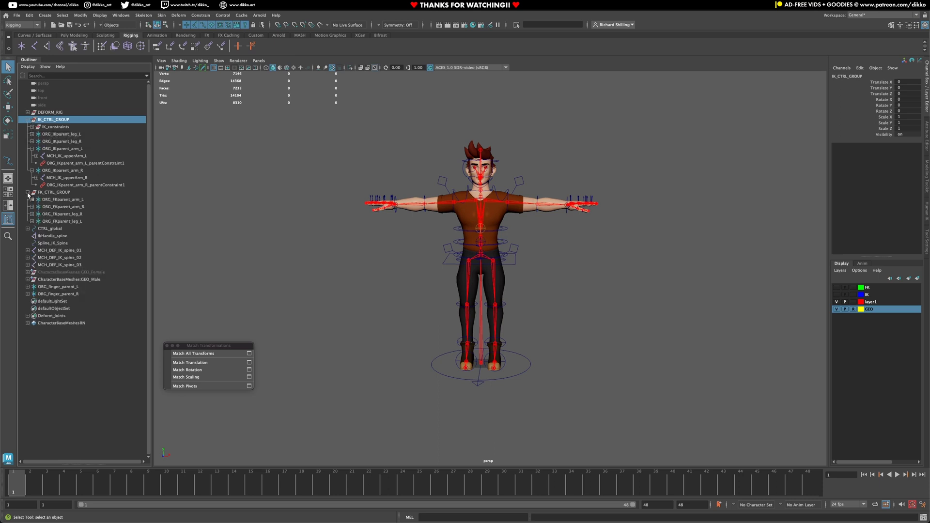
pyautogui.click(28, 193)
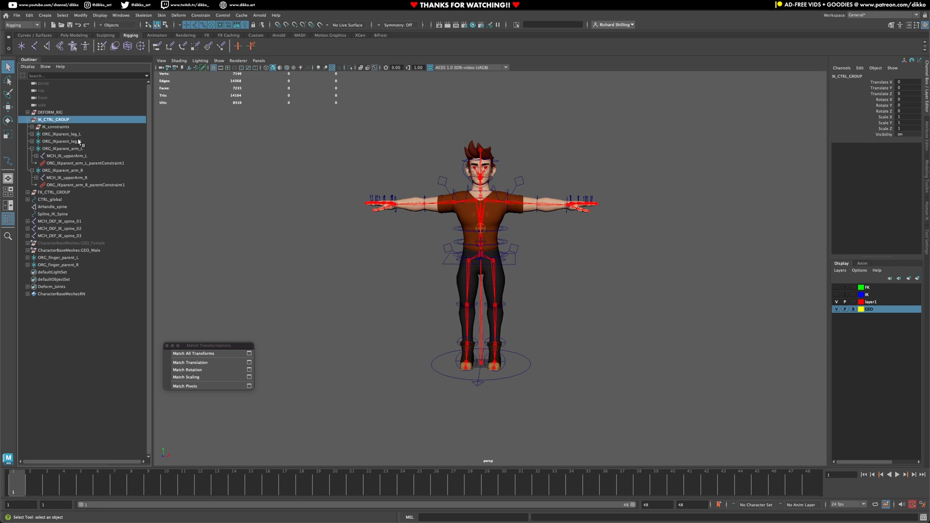
pyautogui.click(28, 120)
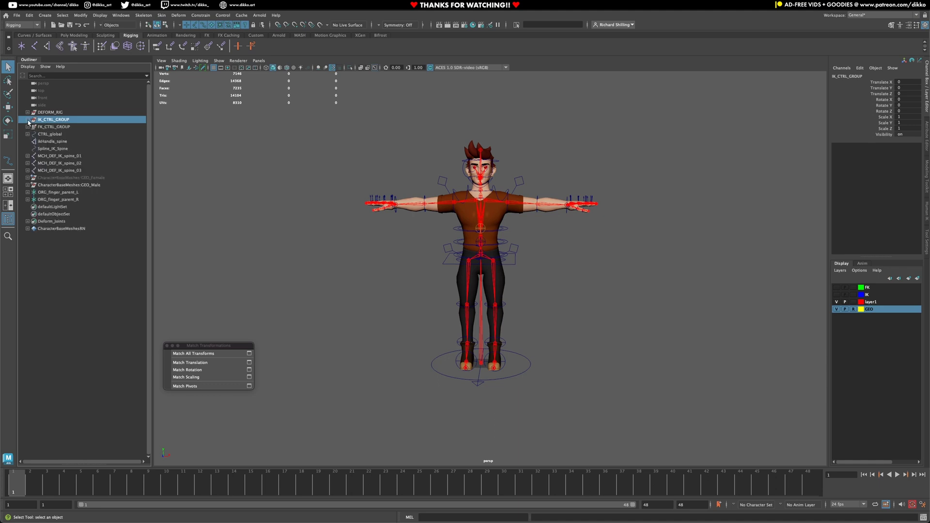
# - Rename IK_CTRL_GROUP as IK_MCH_GROUP
pyautogui.doubleClick(47, 121)
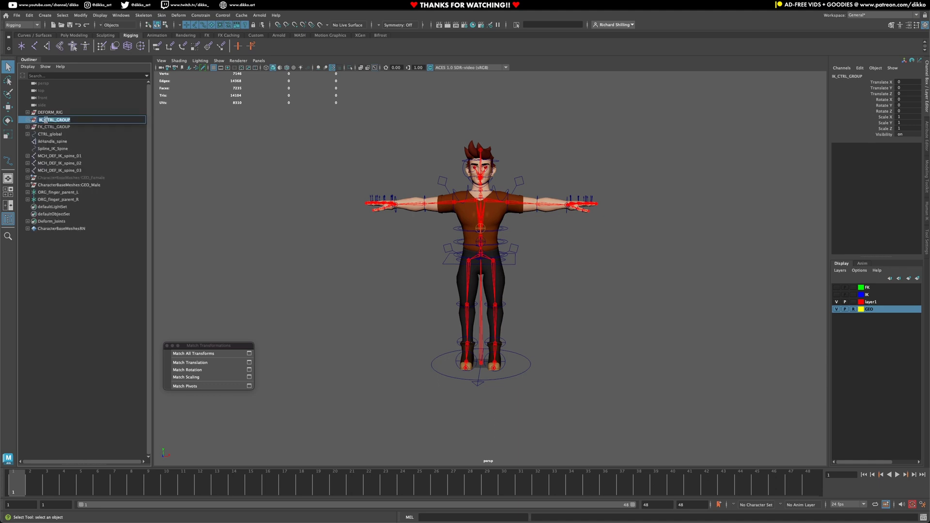
pyautogui.moveTo(44, 120); pyautogui.dragTo(52, 122)
pyautogui.write('MCH')
pyautogui.press('Return')
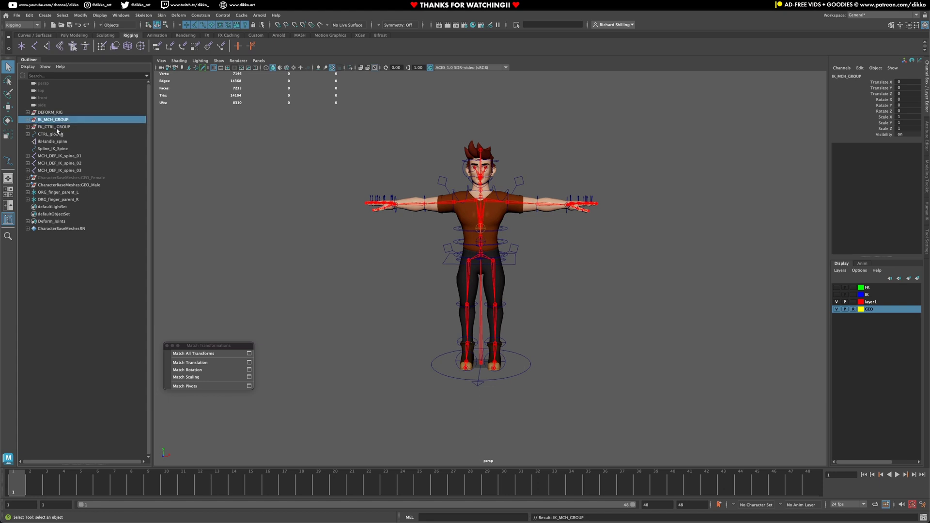
# - Parent FK_CTRL_GROUP and IK_MCH_GROUP under CTRL_global
pyautogui.click(56, 127)
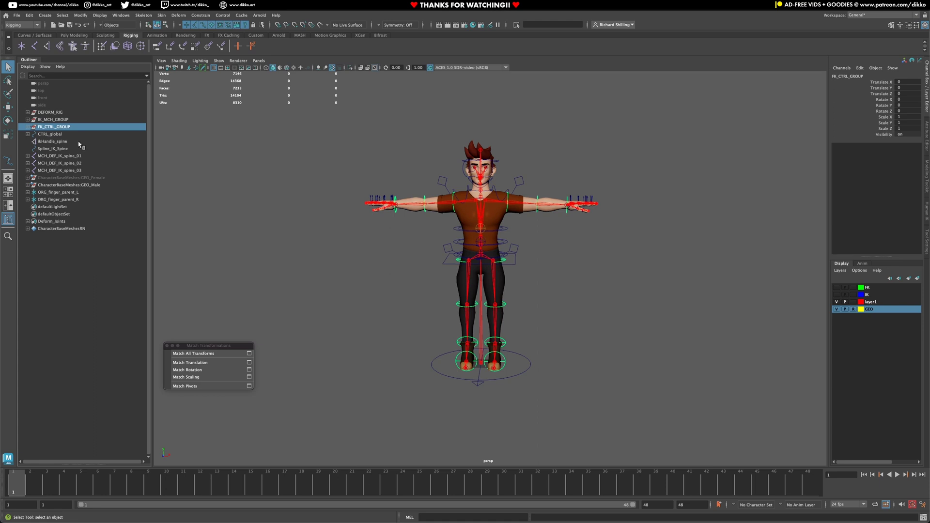
pyautogui.keyDown('ctrl'); pyautogui.click(51, 120); pyautogui.keyUp('ctrl')
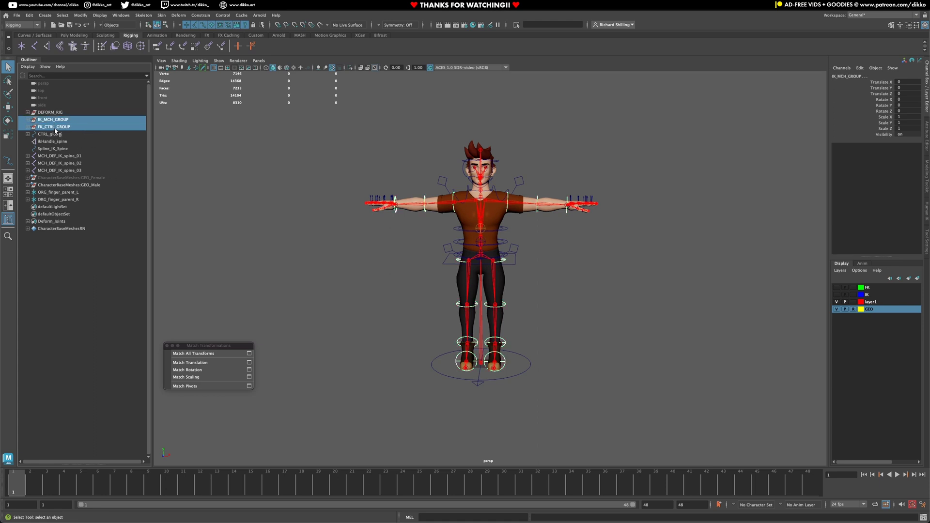
pyautogui.moveTo(55, 130); pyautogui.dragTo(49, 134, button='middle')
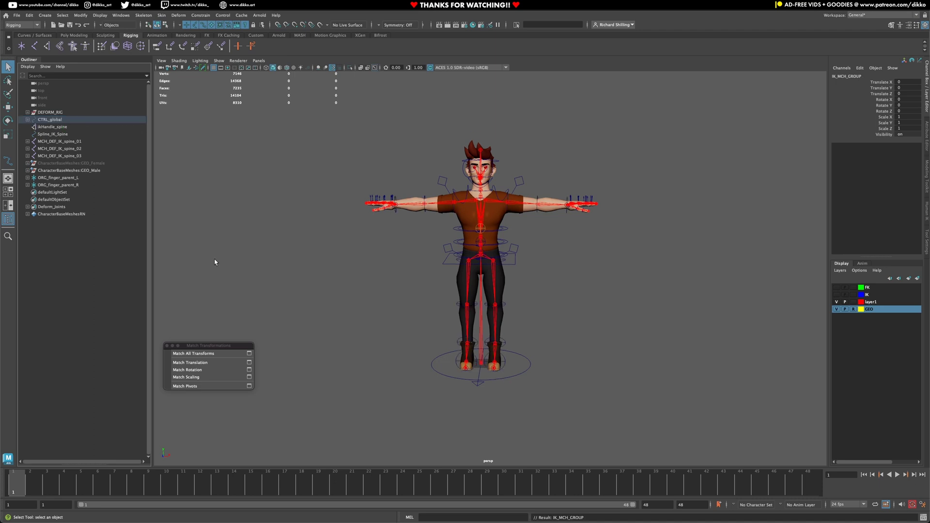
pyautogui.keyDown('shift'); pyautogui.click(27, 119); pyautogui.keyUp('shift')
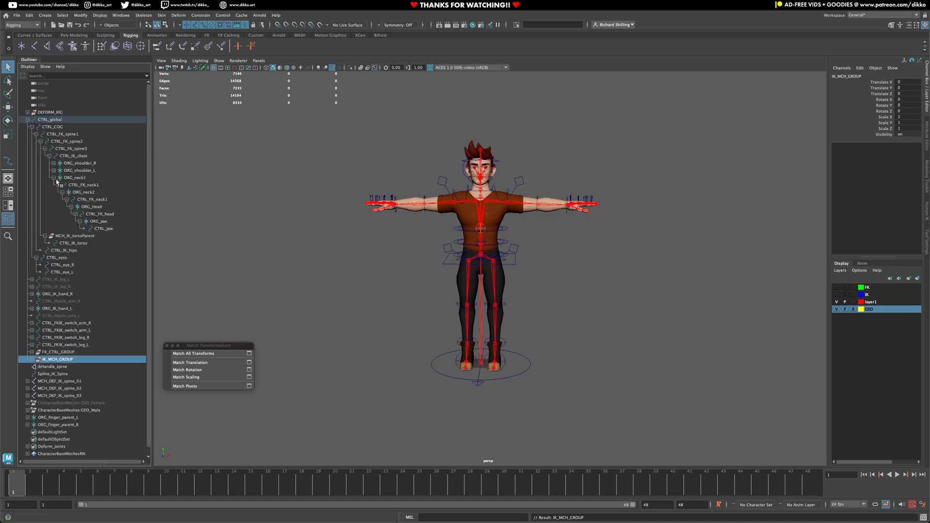
pyautogui.click(28, 119)
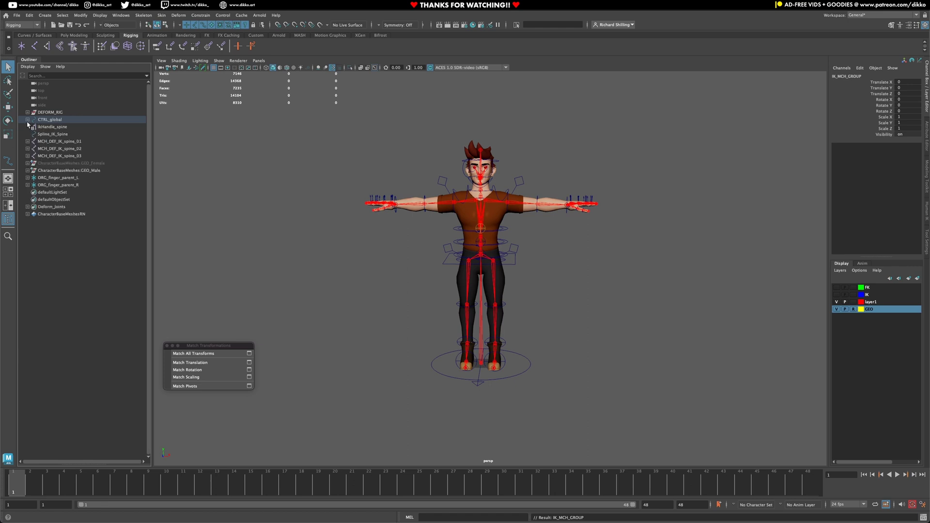
# - Lock and hide all translate, rotate and scale channels of FK_CTRL_GROUP and IK_MCH_GROUP, then clear the selection
pyautogui.keyDown('shift'); pyautogui.click(27, 120); pyautogui.keyUp('shift')
pyautogui.click(32, 127)
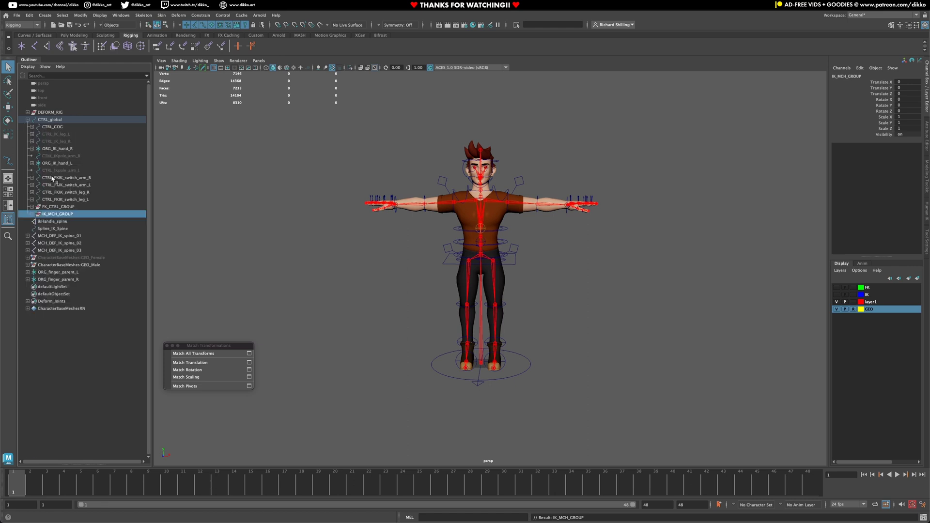
pyautogui.click(67, 207)
pyautogui.keyDown('ctrl'); pyautogui.click(57, 214); pyautogui.keyUp('ctrl')
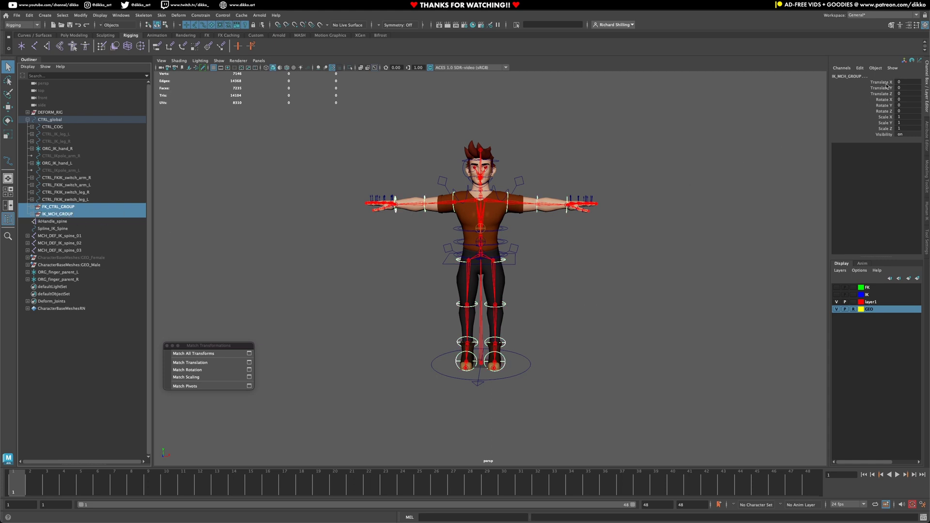
pyautogui.moveTo(888, 83); pyautogui.dragTo(887, 132)
pyautogui.rightClick(887, 131)
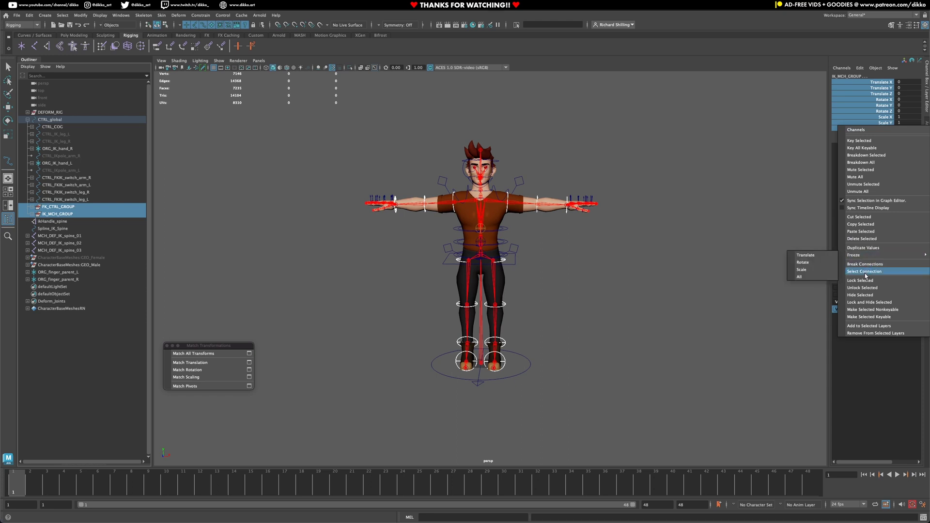
pyautogui.click(865, 303)
pyautogui.click(608, 359)
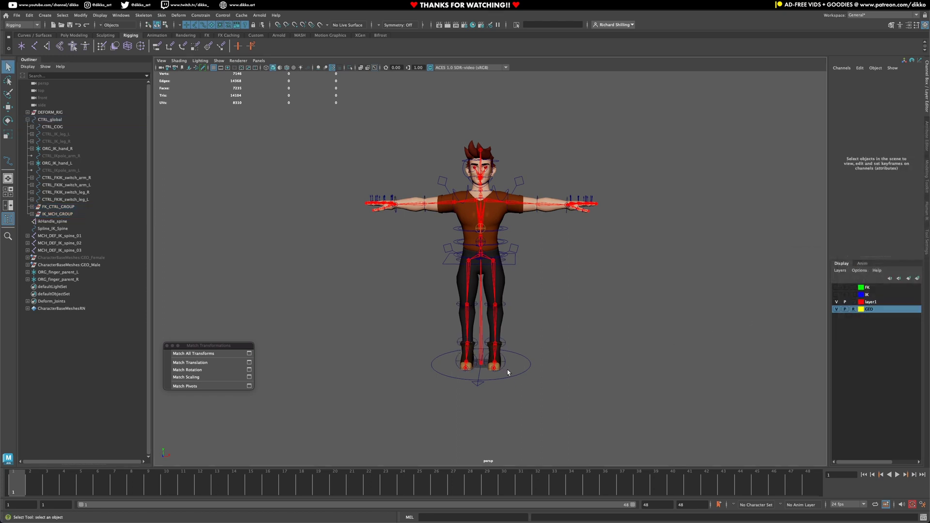
# - Try scaling the whole rig from CTRL_global, undo the scaling and collapse the control's hierarchy
pyautogui.moveTo(507, 370); pyautogui.dragTo(519, 394)
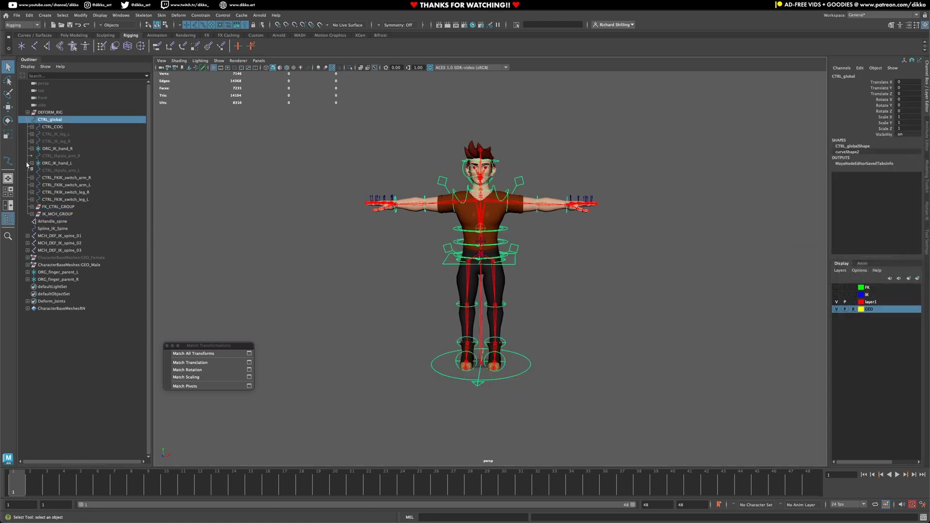
pyautogui.click(8, 135)
pyautogui.moveTo(481, 364); pyautogui.dragTo(609, 283)
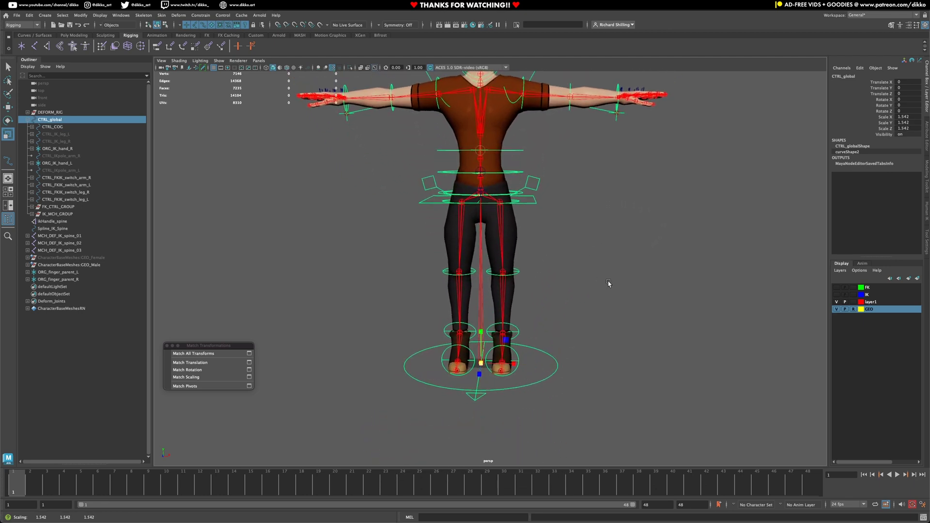
pyautogui.hotkey('ctrl', 'z')
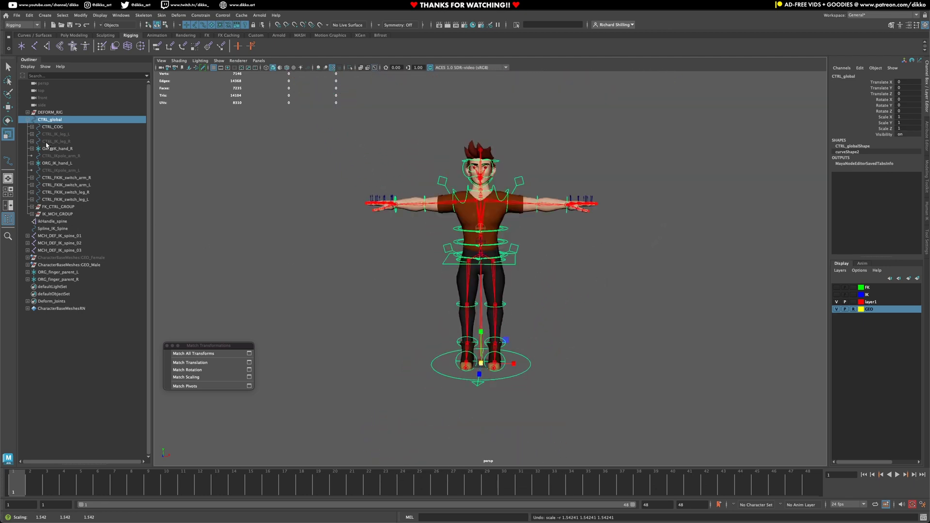
pyautogui.click(28, 120)
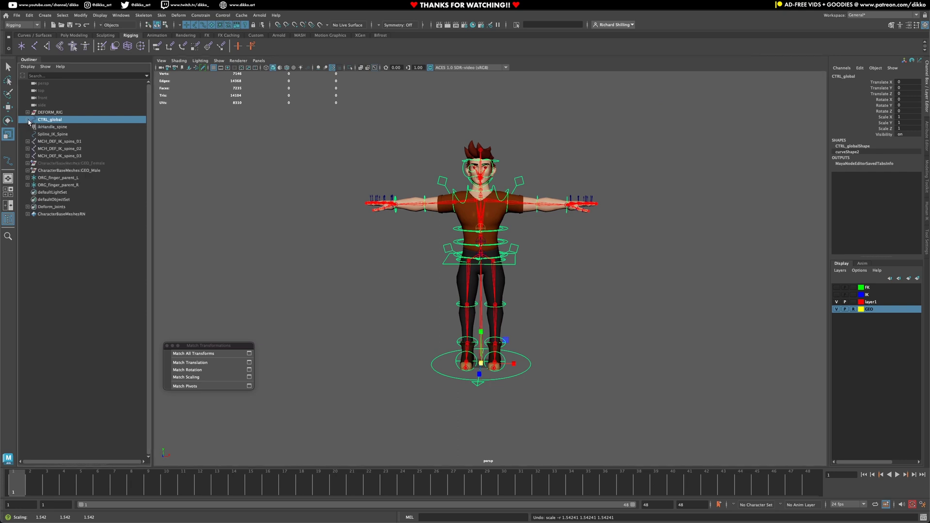
# - Group MCH_DEF_IK_spine_01, MCH_DEF_IK_spine_02 and MCH_DEF_IK_spine_03 under a new group named MCH_SplineIK_GRP
pyautogui.click(54, 127)
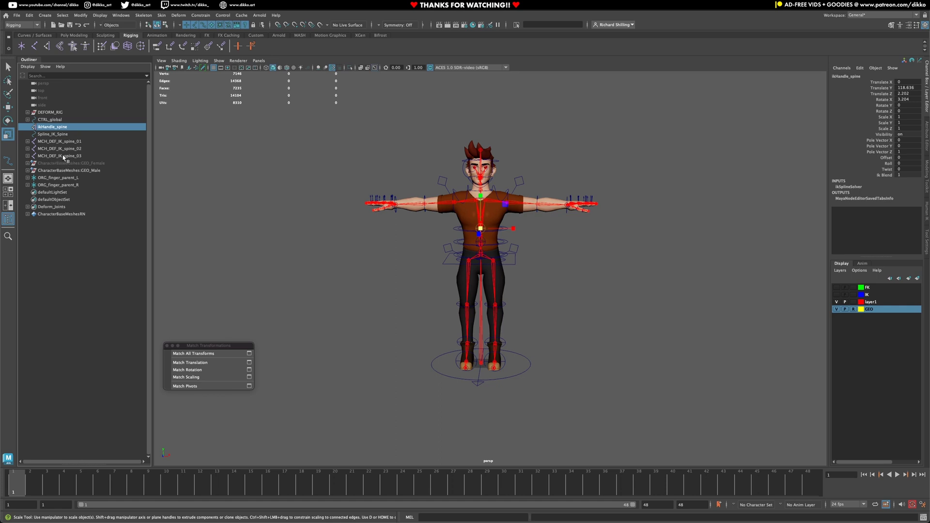
pyautogui.click(64, 157)
pyautogui.click(63, 149)
pyautogui.click(63, 142)
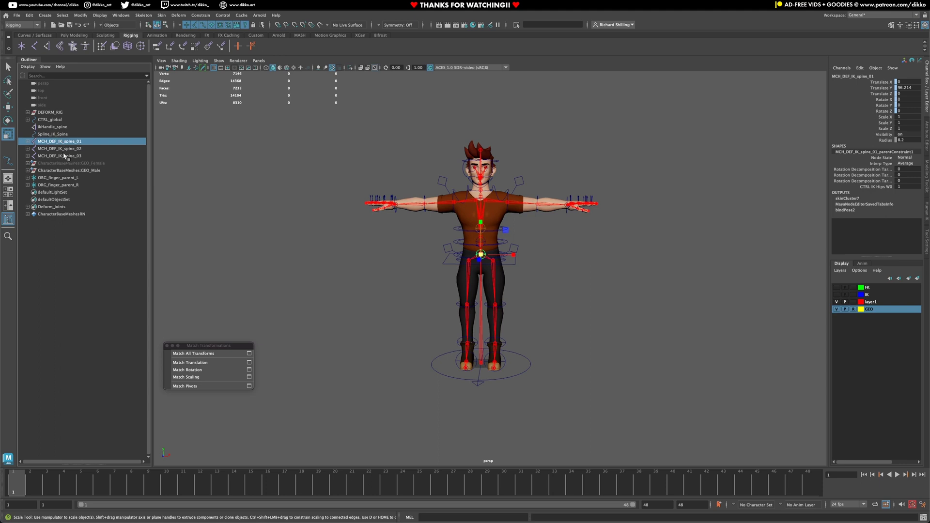
pyautogui.keyDown('shift'); pyautogui.click(61, 157); pyautogui.keyUp('shift')
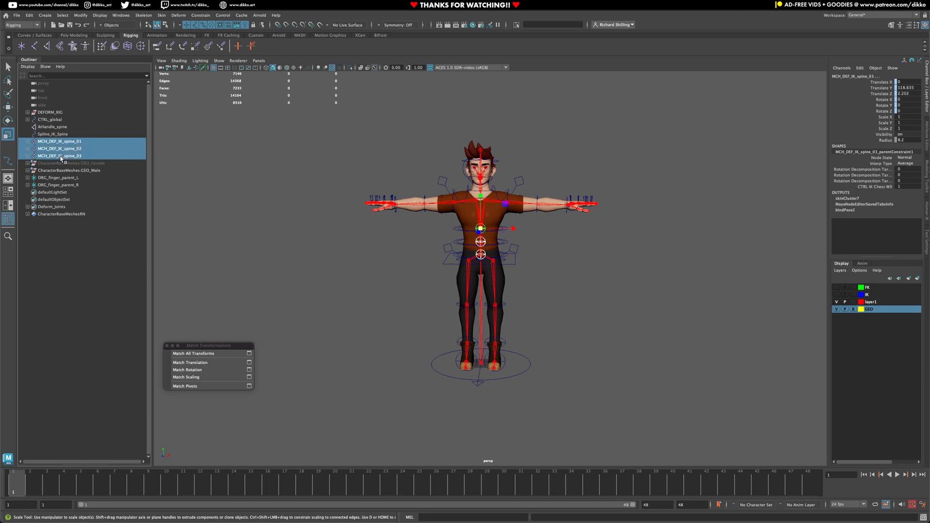
pyautogui.hotkey('ctrl', 'g')
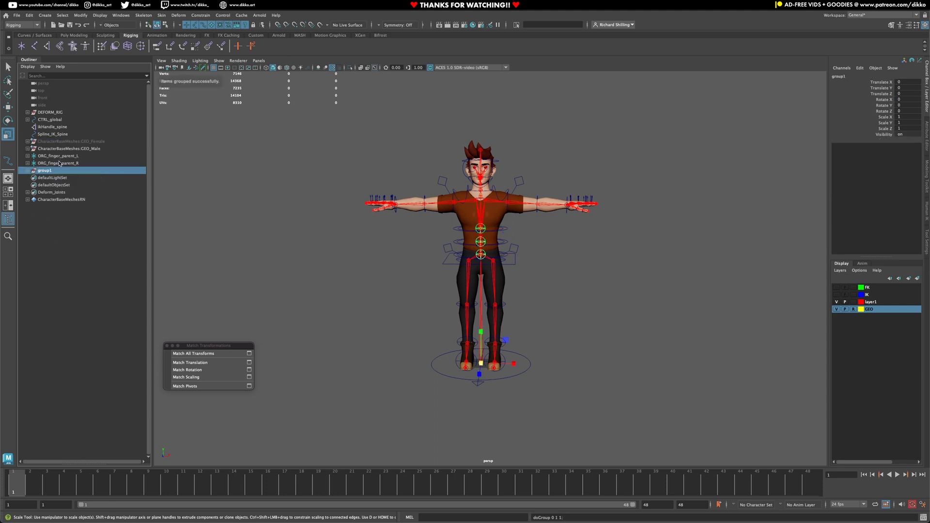
pyautogui.doubleClick(48, 171)
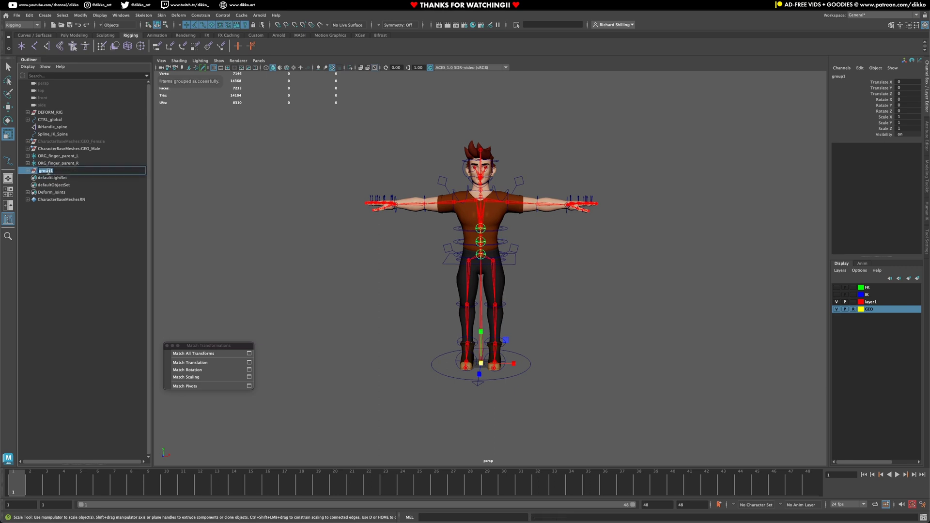
pyautogui.write('MCH_SplineIK_GRP')
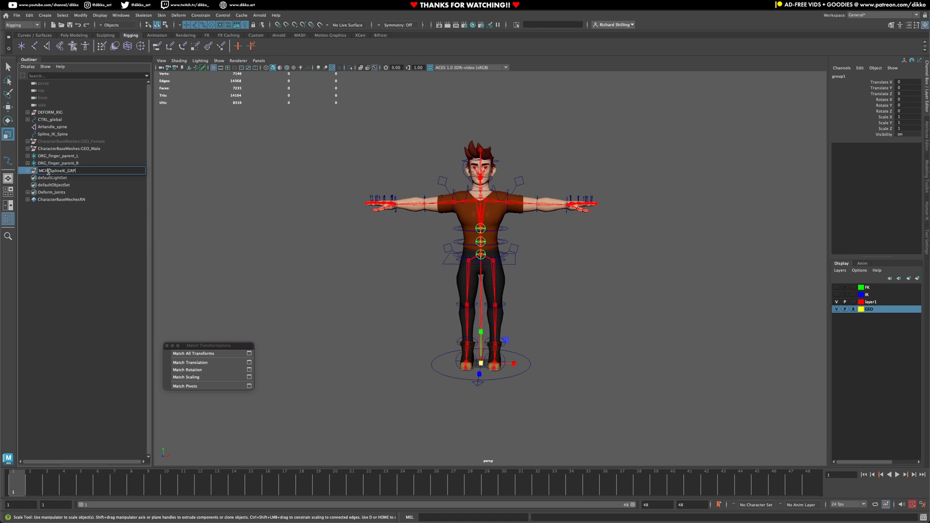
pyautogui.press('Return')
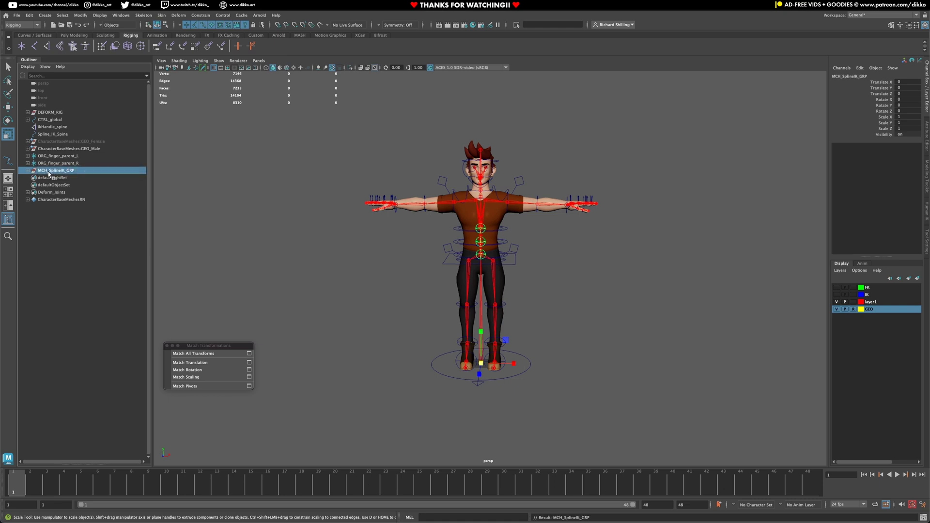
# - Move ikHandle_spine and Spline_IK_Spine into MCH_SplineIK_GRP
pyautogui.click(58, 134)
pyautogui.keyDown('shift'); pyautogui.click(59, 129); pyautogui.keyUp('shift')
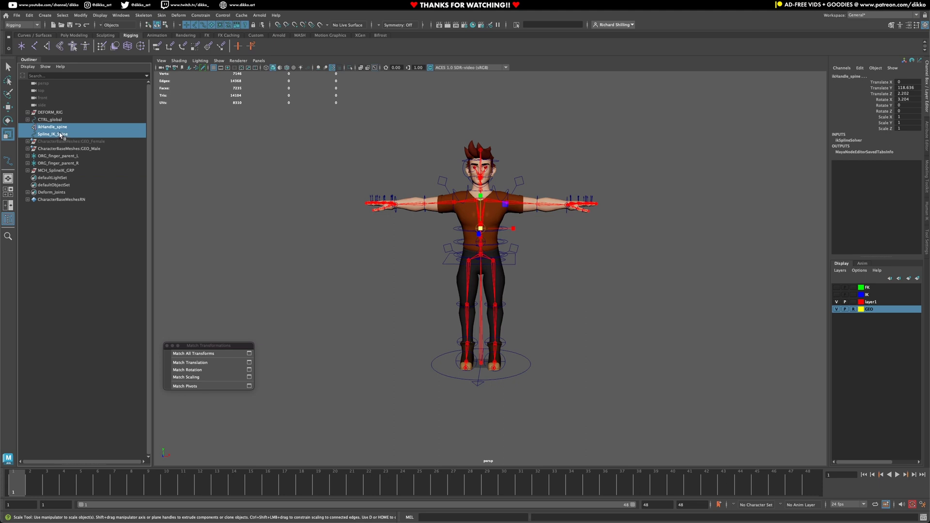
pyautogui.moveTo(60, 136); pyautogui.dragTo(45, 122)
# - Parent MCH_SplineIK_GRP under CTRL_global, test the rig by scaling CTRL_global and undo the scaling
pyautogui.click(58, 156)
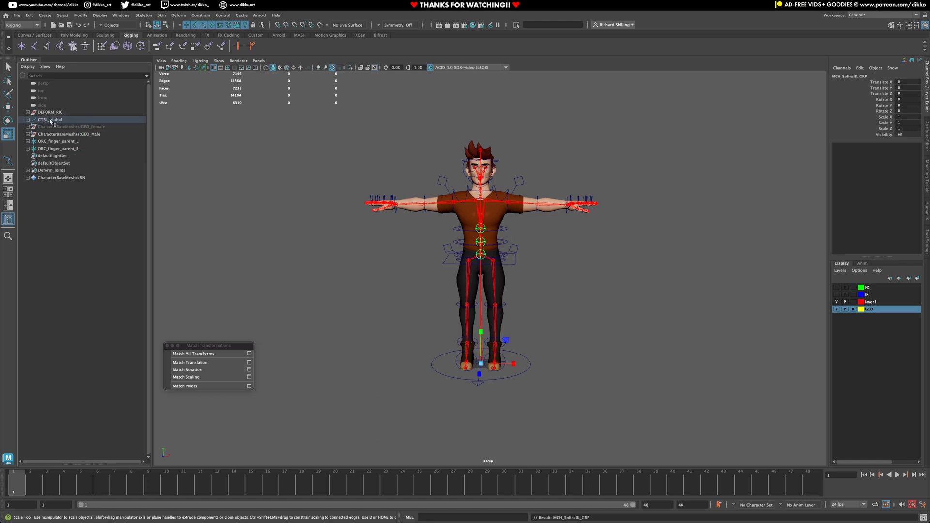
pyautogui.click(53, 119)
pyautogui.click(525, 397)
pyautogui.click(518, 363)
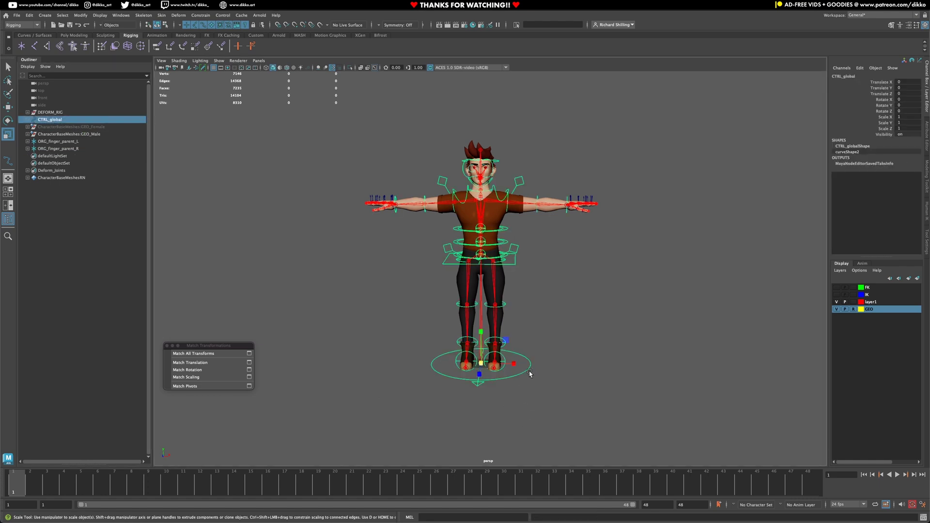
pyautogui.moveTo(481, 363); pyautogui.dragTo(555, 327)
pyautogui.hotkey('ctrl', 'z')
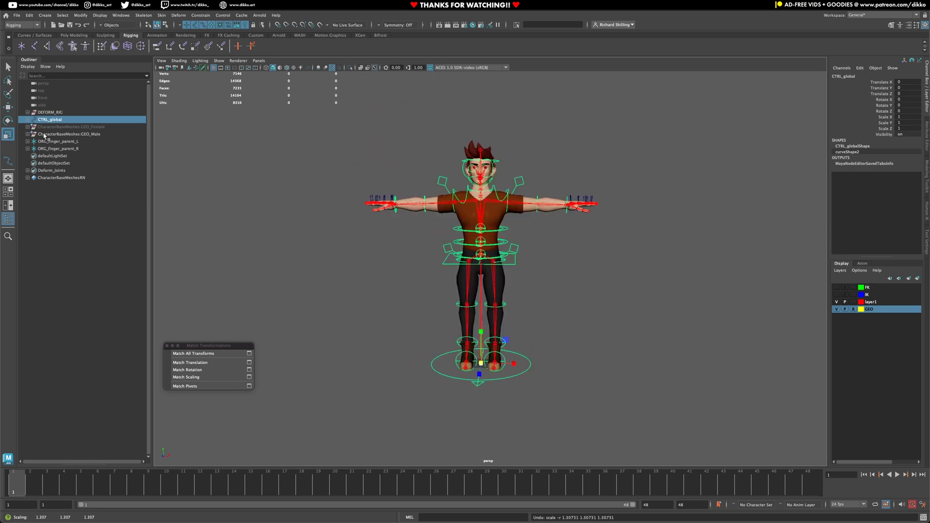
# - Undo the parenting of MCH_SplineIK_GRP under CTRL_global and collapse the CTRL_global hierarchy
pyautogui.click(28, 119)
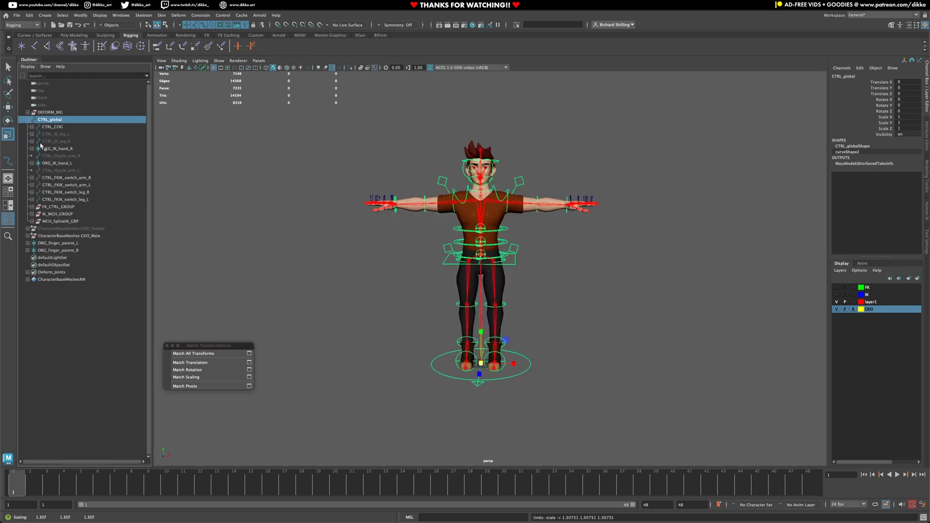
pyautogui.click(57, 223)
pyautogui.moveTo(57, 227); pyautogui.dragTo(58, 229)
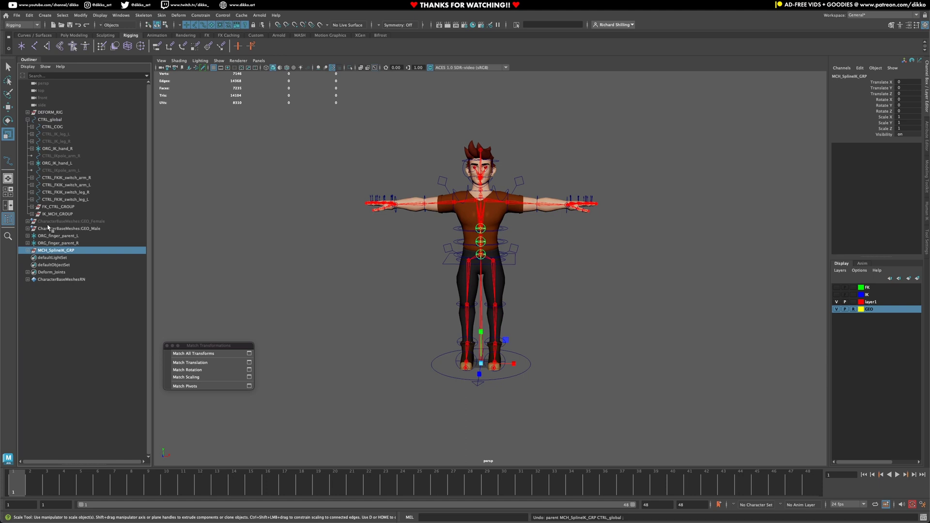
pyautogui.click(28, 120)
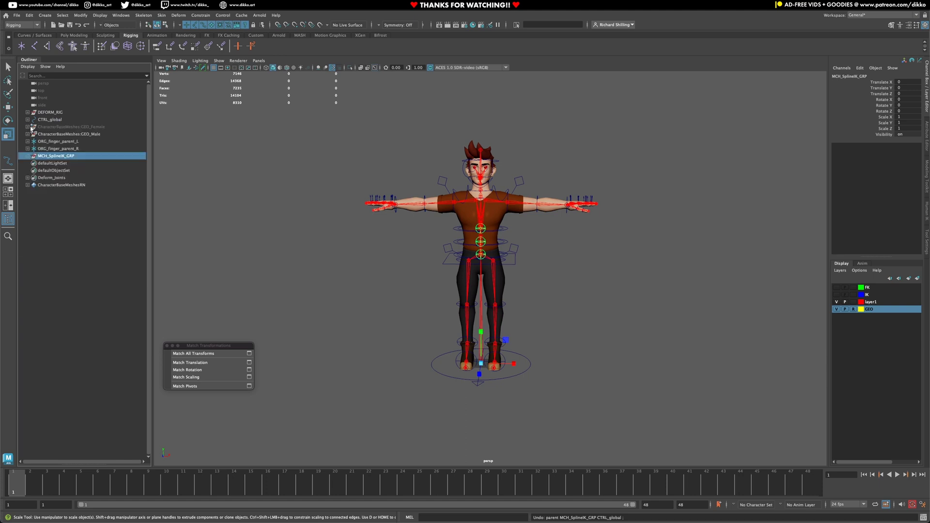
# - Rename MCH_SplineIK_GRP as DO_NOT_TOUCH
pyautogui.doubleClick(50, 157)
pyautogui.write('D')
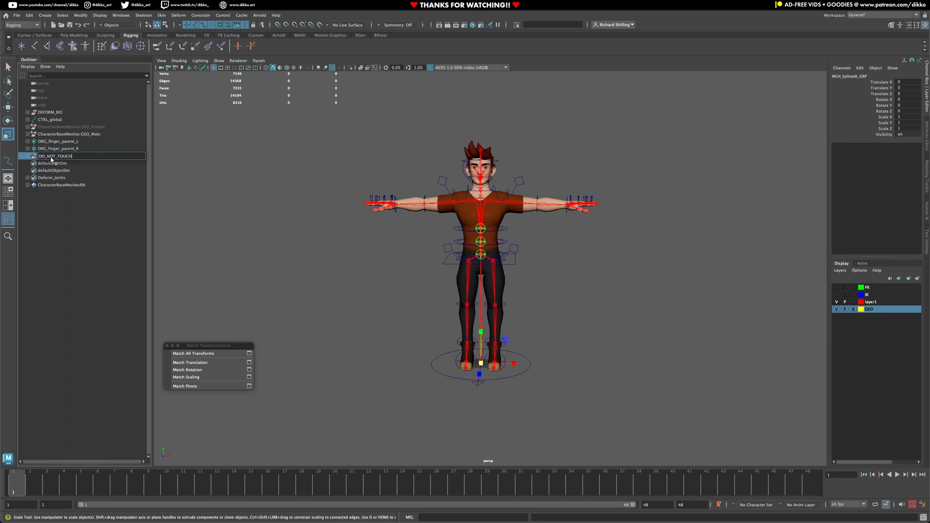
pyautogui.write('O_NOT_TOUCH')
pyautogui.press('Return')
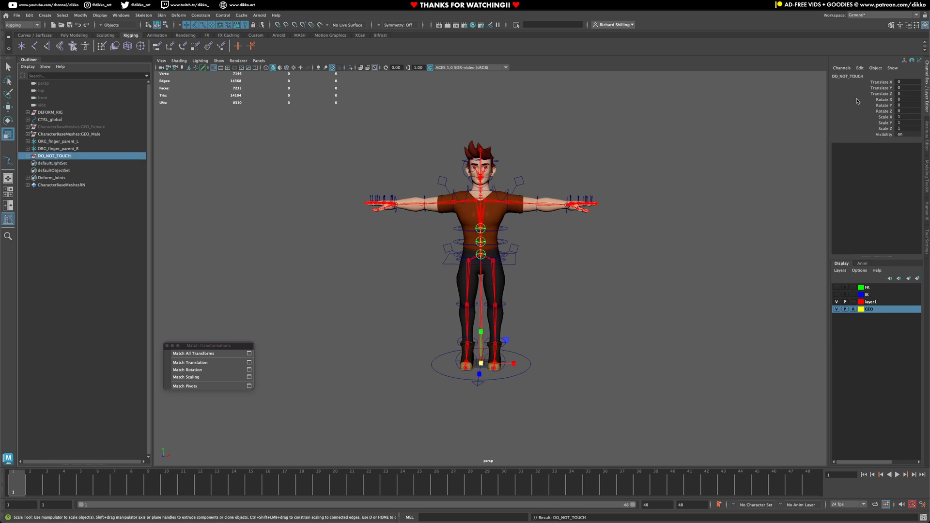
# - Lock and hide all translate, rotate and scale channels of the DO_NOT_TOUCH group
pyautogui.moveTo(878, 82); pyautogui.dragTo(884, 132)
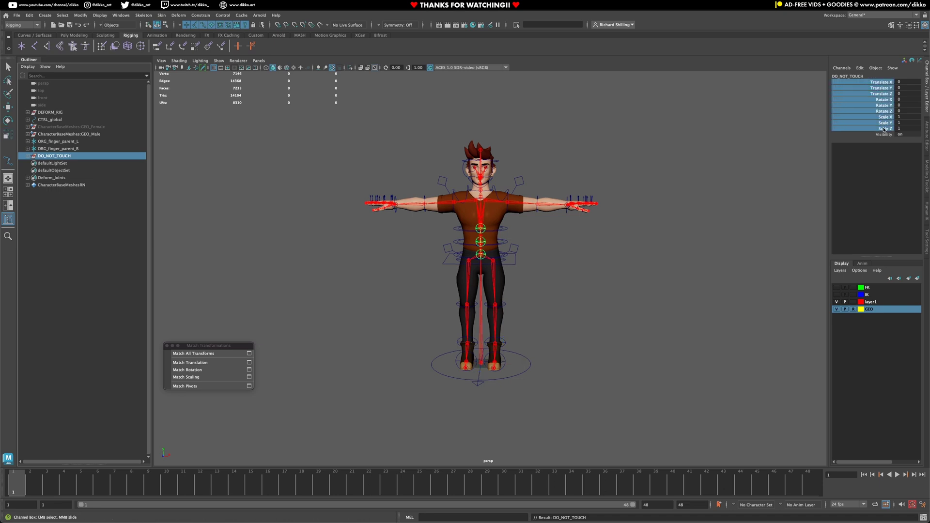
pyautogui.rightClick(885, 132)
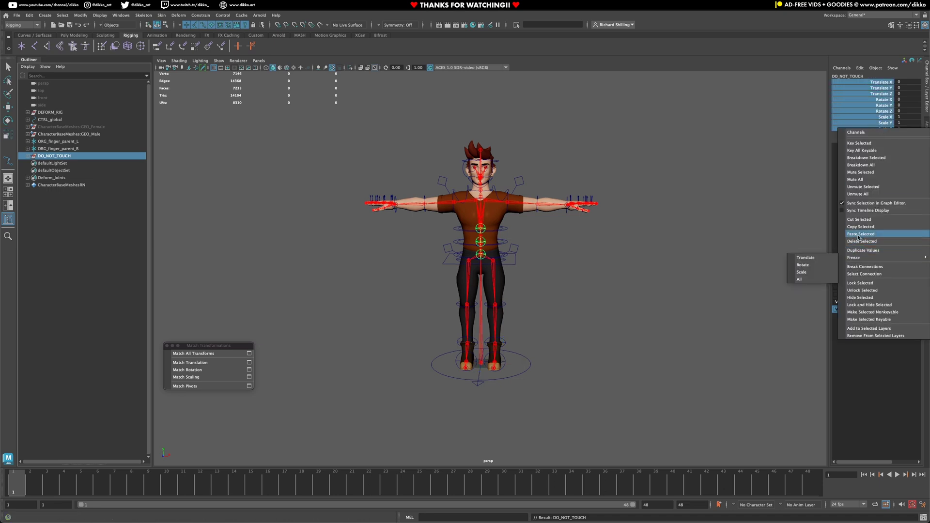
pyautogui.click(870, 305)
pyautogui.press('r')
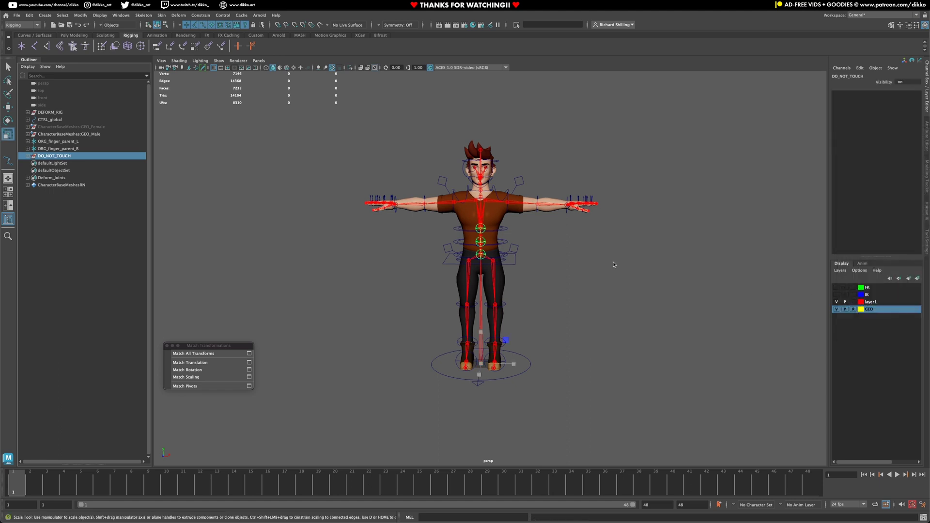
# - Hide the DO_NOT_TOUCH group from the scene
pyautogui.click(89, 223)
pyautogui.click(61, 156)
pyautogui.click(884, 82)
pyautogui.hotkey('ctrl', 'h')
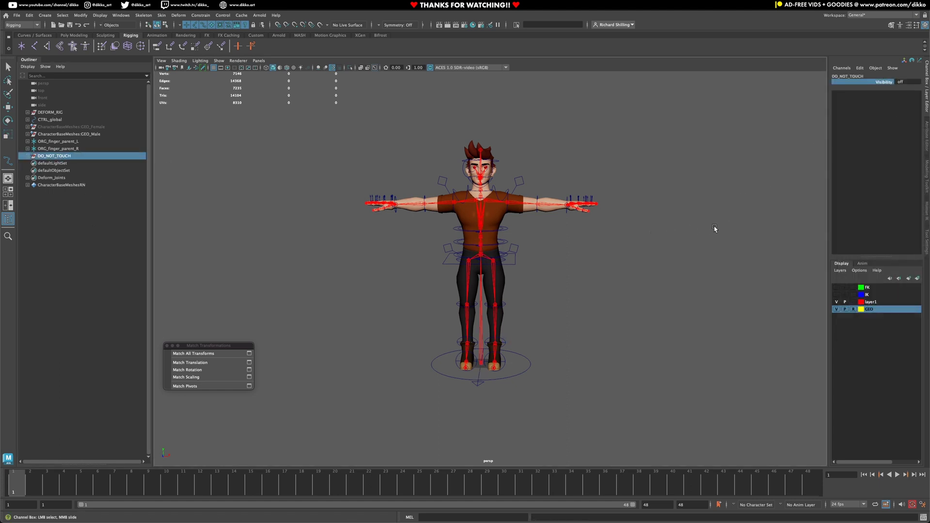
# - Examine ORG_finger_parent_L and ORG_finger_parent_R at the top level of the scene hierarchy
pyautogui.click(70, 149)
pyautogui.click(68, 142)
pyautogui.press('r')
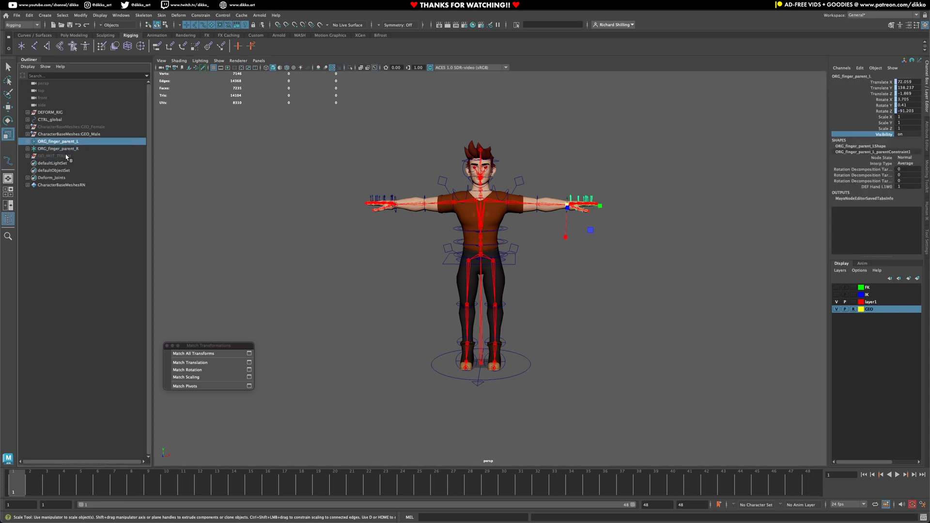
pyautogui.click(66, 155)
pyautogui.click(67, 148)
pyautogui.click(68, 143)
pyautogui.click(68, 149)
pyautogui.click(69, 141)
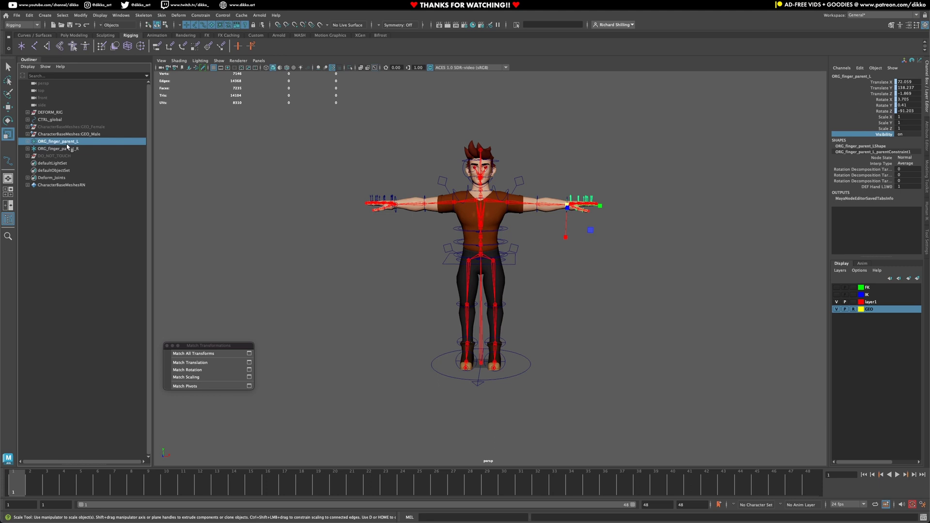
# - Parent ORG_finger_parent_L and ORG_finger_parent_R under CTRL_global in the scene hierarchy
pyautogui.click(27, 120)
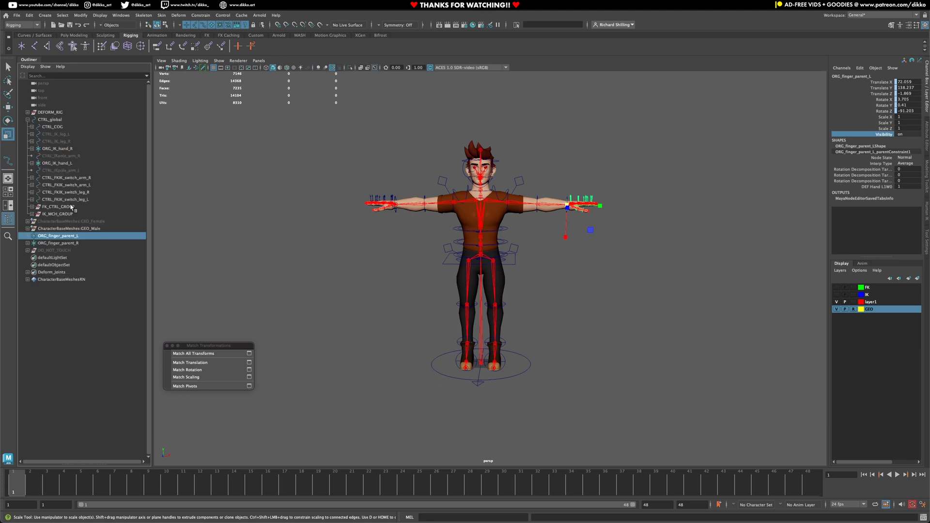
pyautogui.keyDown('ctrl'); pyautogui.click(58, 243); pyautogui.keyUp('ctrl')
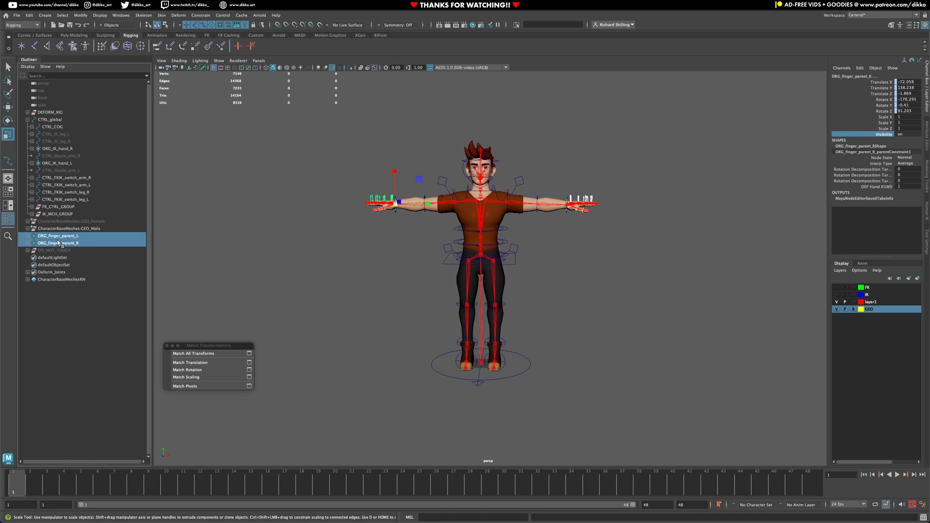
pyautogui.moveTo(58, 239); pyautogui.dragTo(48, 127, button='middle')
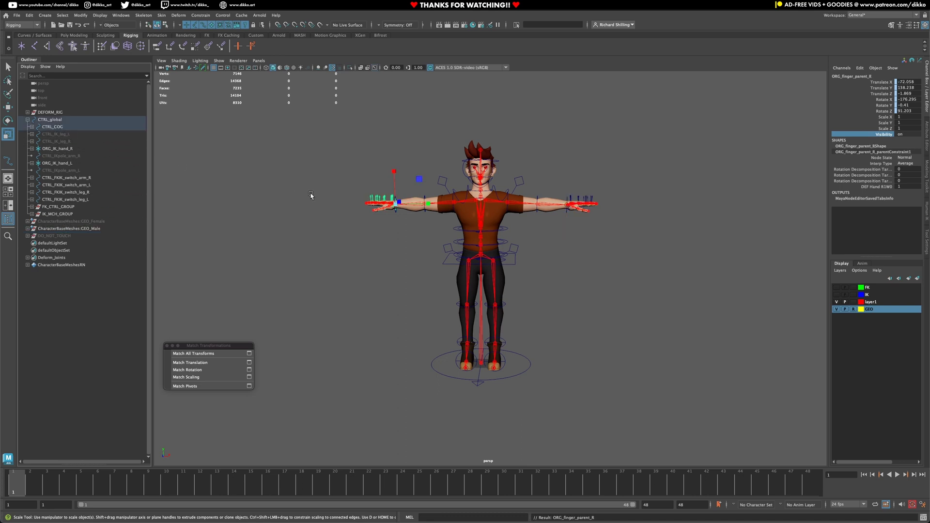
# - Test the regrouped finger parents by scaling CTRL_global up to about 1.305, and undo the scaling
pyautogui.click(529, 365)
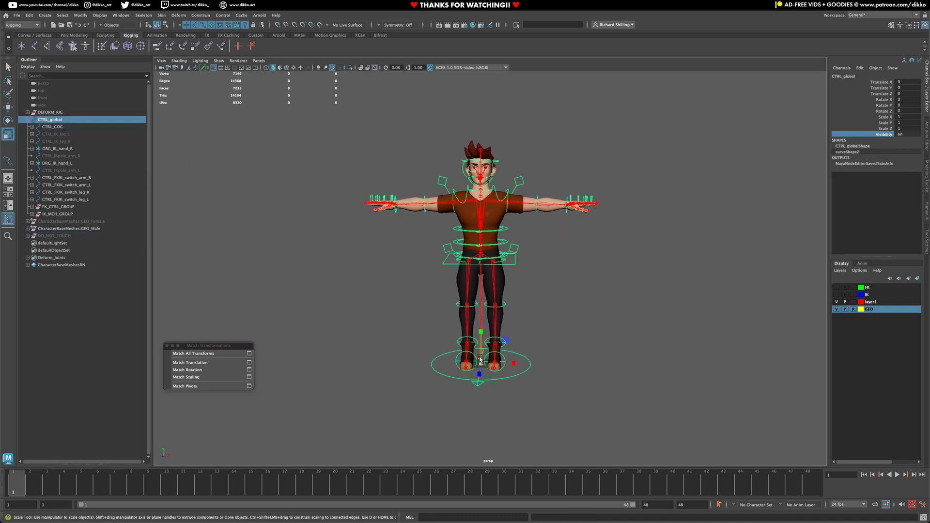
pyautogui.moveTo(481, 363); pyautogui.dragTo(504, 320)
pyautogui.hotkey('ctrl', 'z')
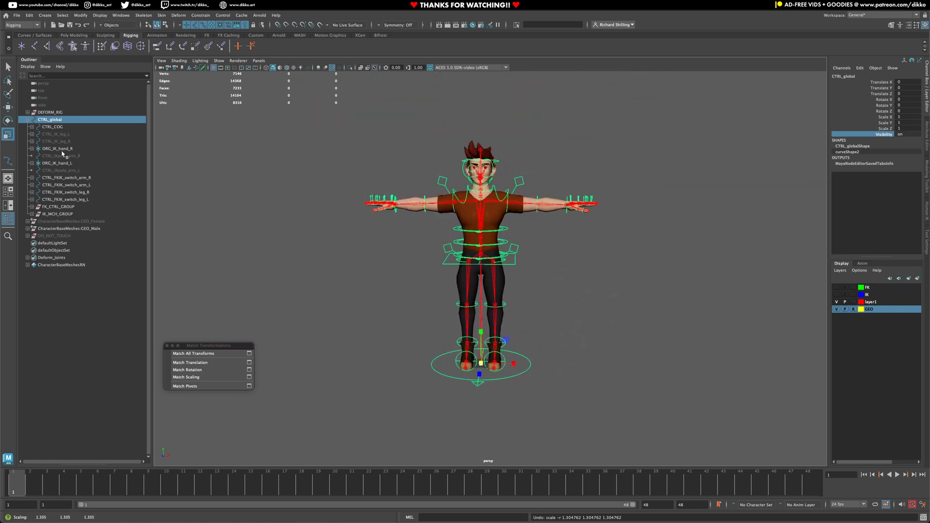
# - Move IK_MCH_GROUP out of CTRL_global into the DO_NOT_TOUCH group and collapse the CTRL_global hierarchy
pyautogui.click(59, 208)
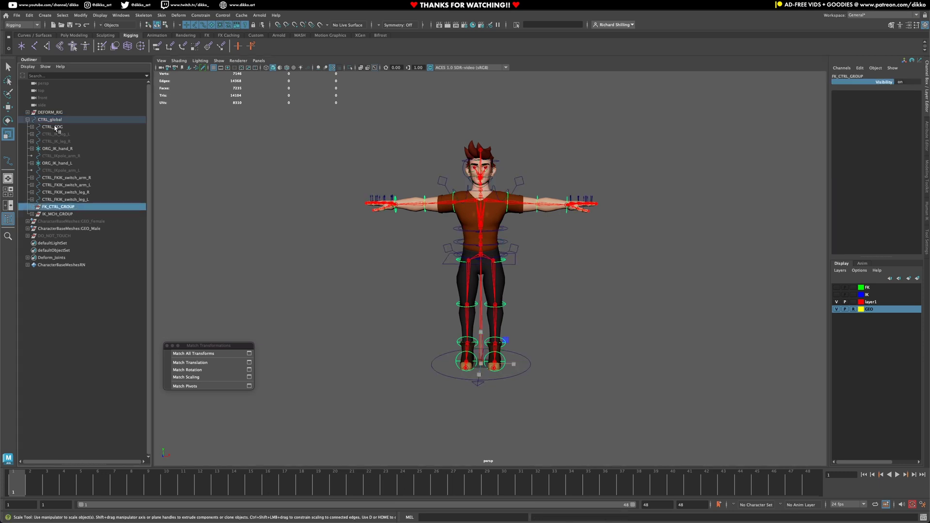
pyautogui.click(67, 222)
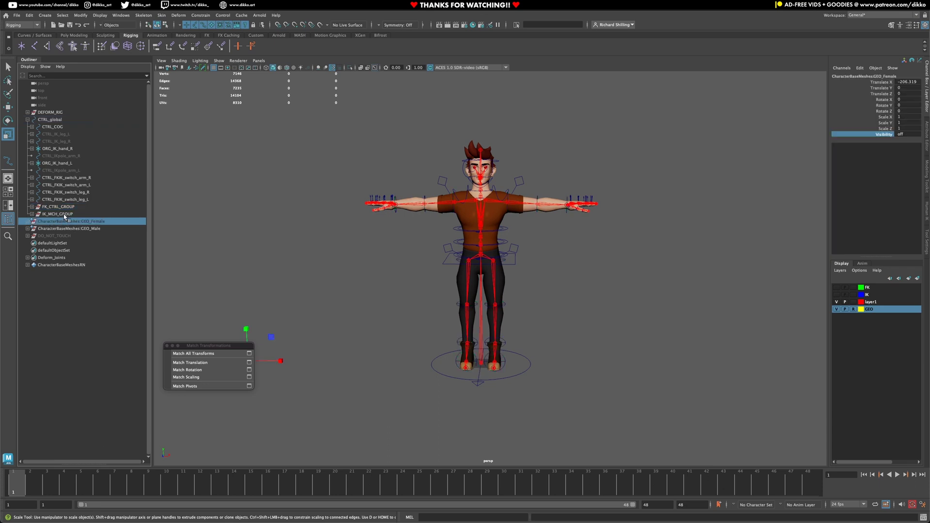
pyautogui.click(64, 214)
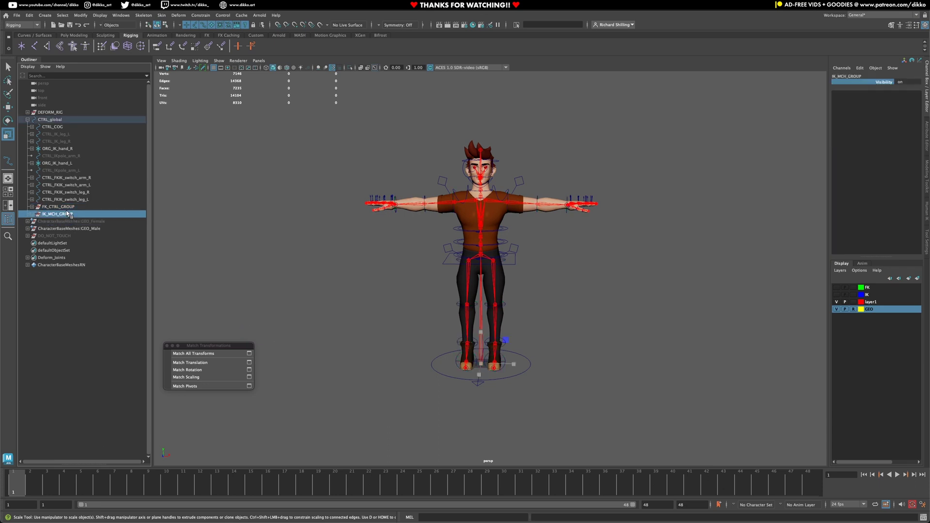
pyautogui.press('Up')
pyautogui.press('Down')
pyautogui.click(33, 214)
pyautogui.click(33, 216)
pyautogui.moveTo(53, 216); pyautogui.dragTo(54, 237, button='middle')
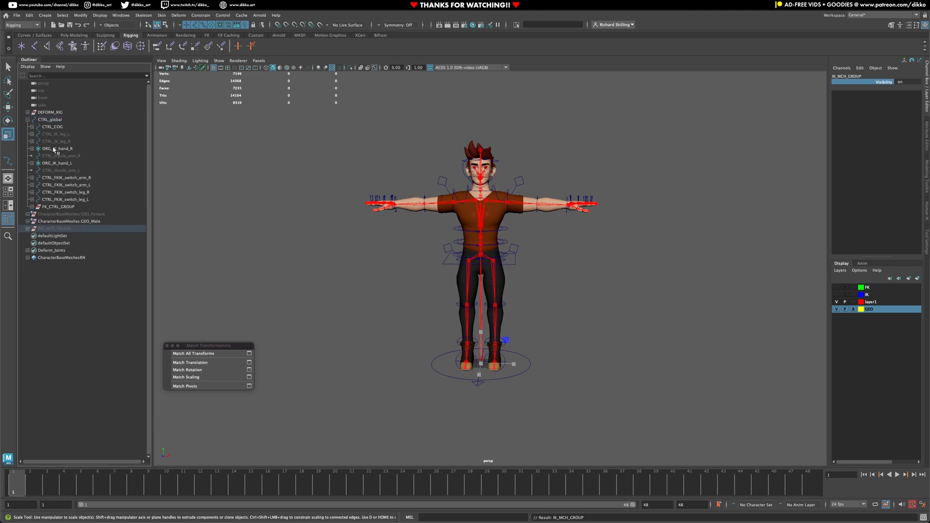
pyautogui.click(27, 119)
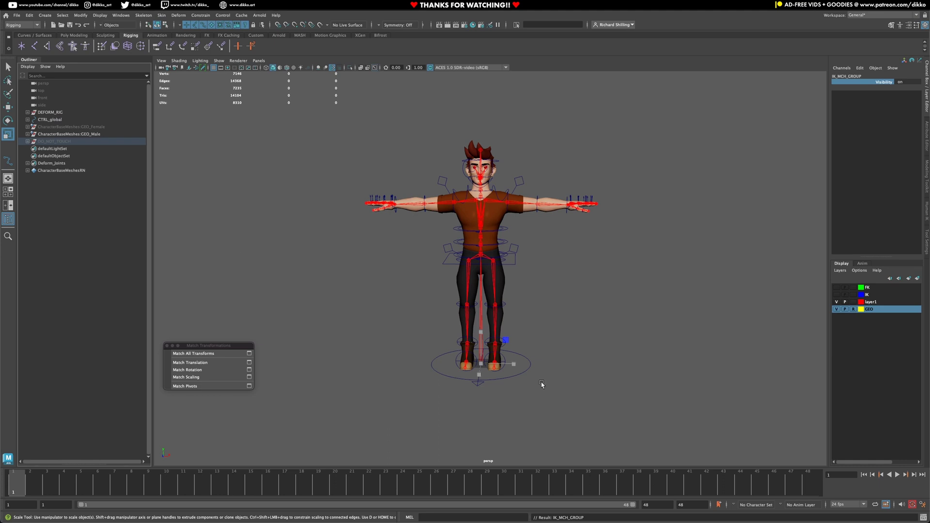
# - Try scaling the rig with CTRL_global after the IK group move, and undo the scaling
pyautogui.click(498, 378)
pyautogui.moveTo(481, 363); pyautogui.dragTo(567, 322)
pyautogui.hotkey('ctrl', 'z')
pyautogui.keyDown('alt'); pyautogui.moveTo(592, 233); pyautogui.dragTo(556, 270); pyautogui.keyUp('alt')
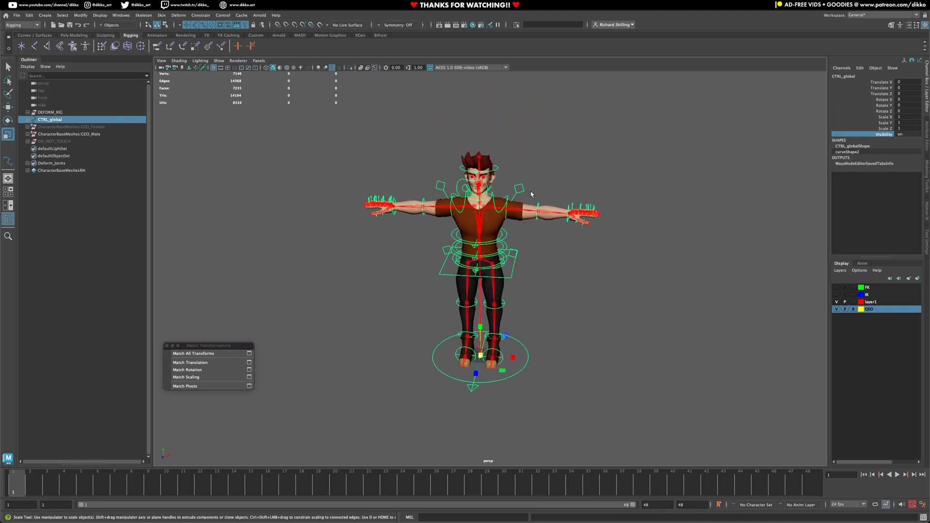
# - Set the IK FK Switch to 1 on the left and right arm switch controls
pyautogui.click(532, 193)
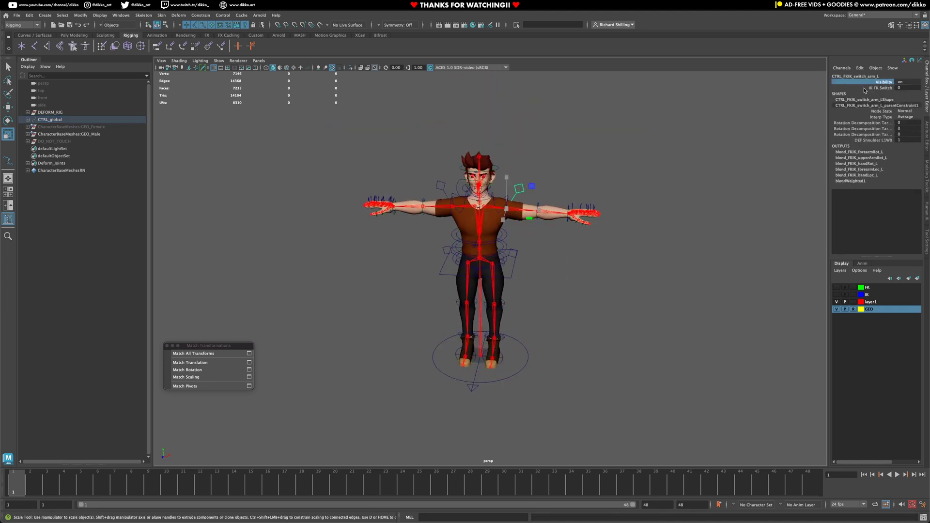
pyautogui.click(889, 88)
pyautogui.moveTo(676, 182); pyautogui.dragTo(750, 183, button='middle')
pyautogui.moveTo(450, 165); pyautogui.dragTo(439, 190)
pyautogui.click(880, 88)
pyautogui.moveTo(621, 209); pyautogui.dragTo(695, 204, button='middle')
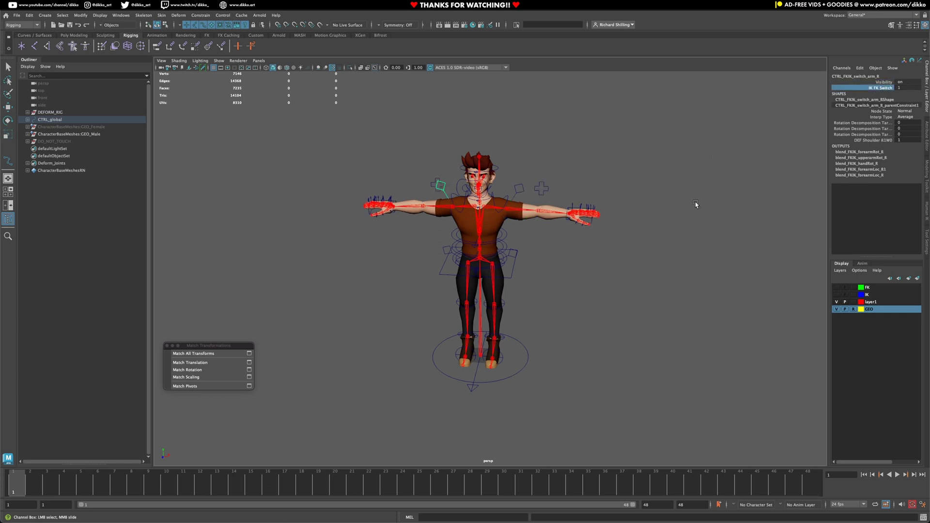
# - Test the rig with its arms in IK by scaling CTRL_global to about 1.545, and undo the scaling
pyautogui.click(519, 373)
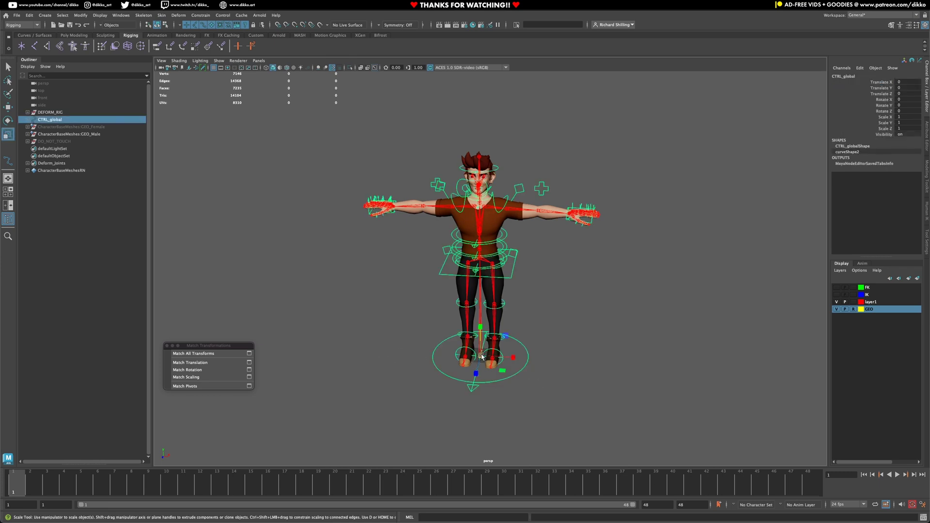
pyautogui.moveTo(480, 356); pyautogui.dragTo(607, 188)
pyautogui.keyDown('alt'); pyautogui.moveTo(607, 169); pyautogui.dragTo(602, 227, button='middle'); pyautogui.keyUp('alt')
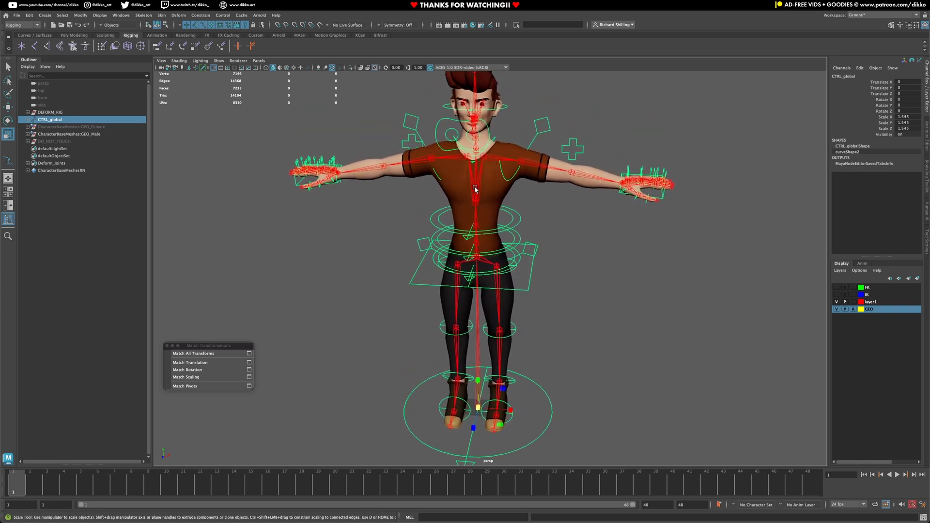
pyautogui.hotkey('ctrl', 'z')
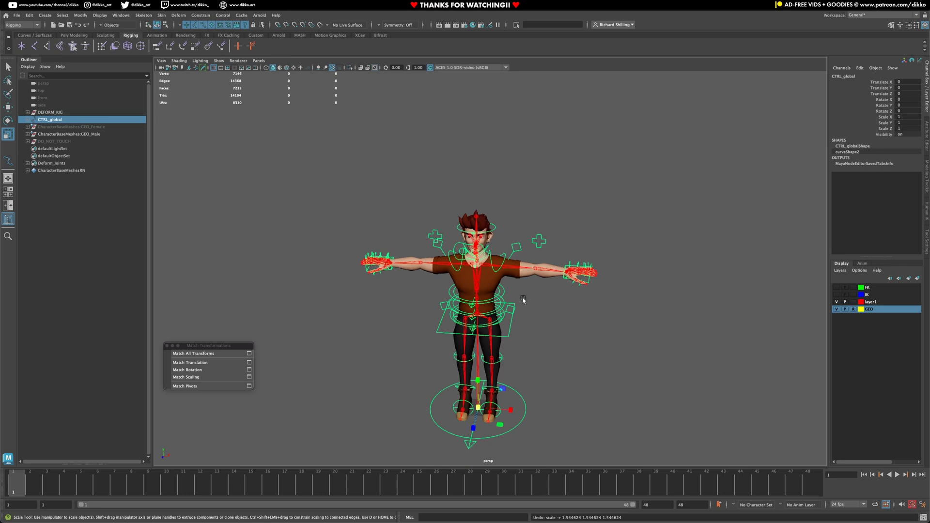
pyautogui.moveTo(523, 297)
pyautogui.keyDown('alt'); pyautogui.mouseDown()
pyautogui.moveTo(535, 295)
pyautogui.moveTo(530, 289)
pyautogui.mouseUp(); pyautogui.keyUp('alt')
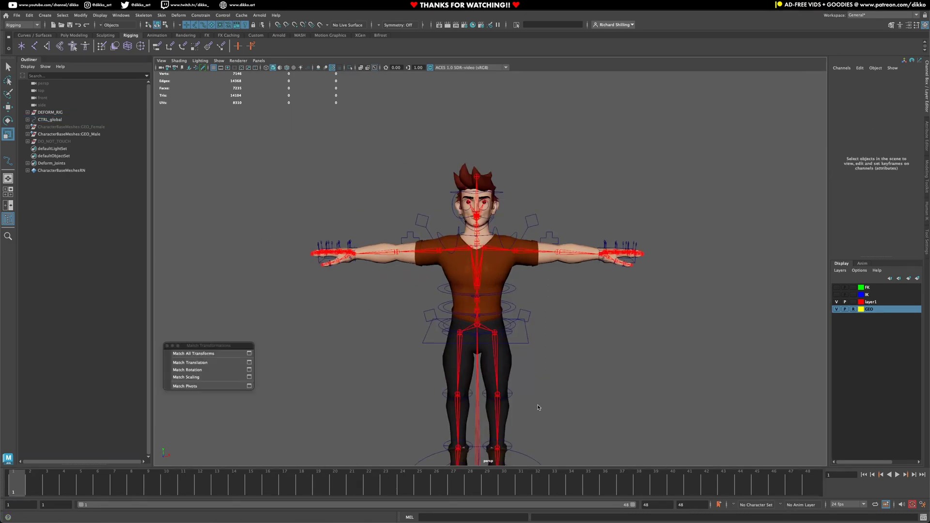
# - Scale CTRL_global to about 1.218 to check how the spine follows, and undo the scaling
pyautogui.keyDown('alt'); pyautogui.moveTo(539, 407); pyautogui.dragTo(481, 322, button='middle'); pyautogui.keyUp('alt')
pyautogui.moveTo(473, 410); pyautogui.dragTo(507, 423)
pyautogui.moveTo(432, 387); pyautogui.dragTo(442, 366)
pyautogui.hotkey('ctrl', 'z')
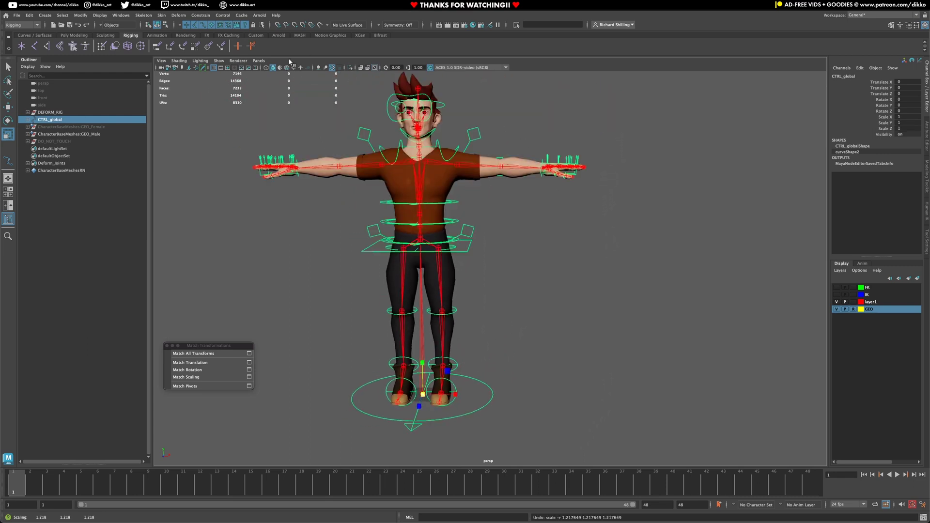
# - Show the node editor beside the viewport and reduce the Spline IK graph to the spine nodes
pyautogui.click(258, 61)
pyautogui.moveTo(285, 100)
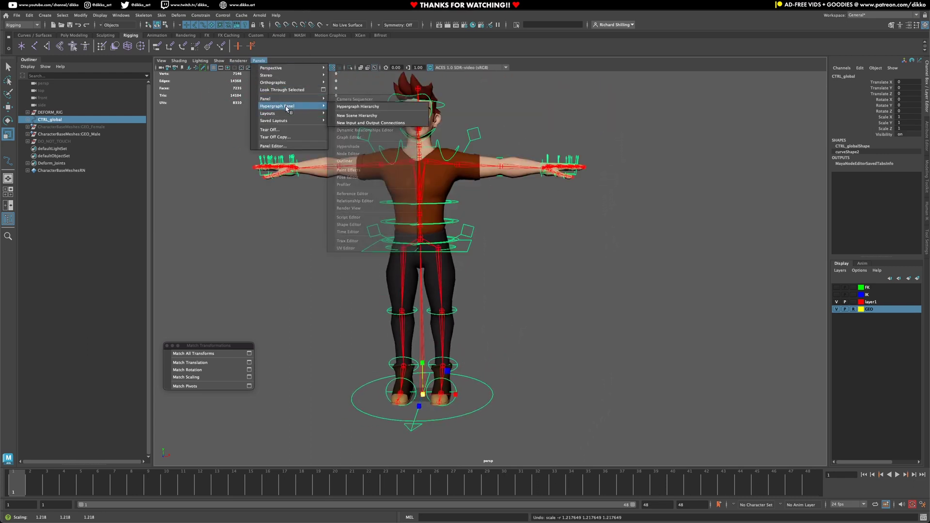
pyautogui.click(371, 121)
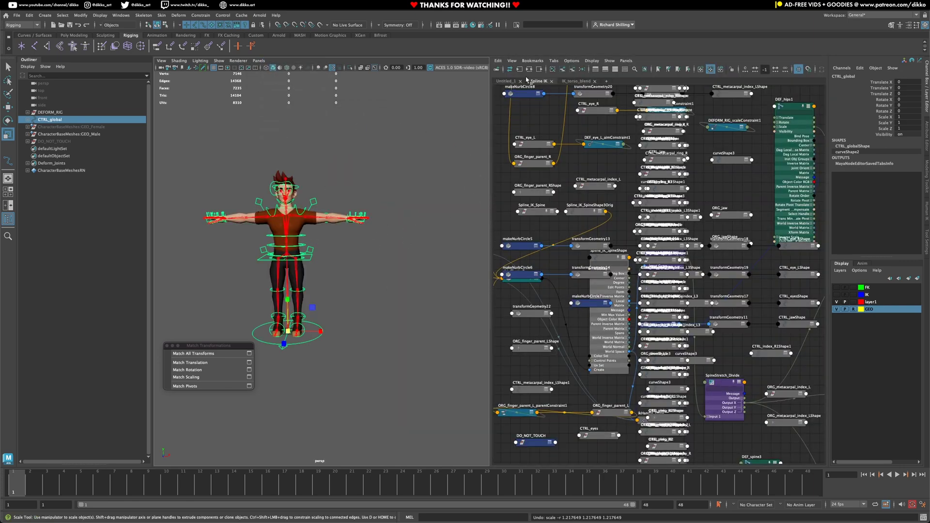
pyautogui.scroll(-5, 636, 203)
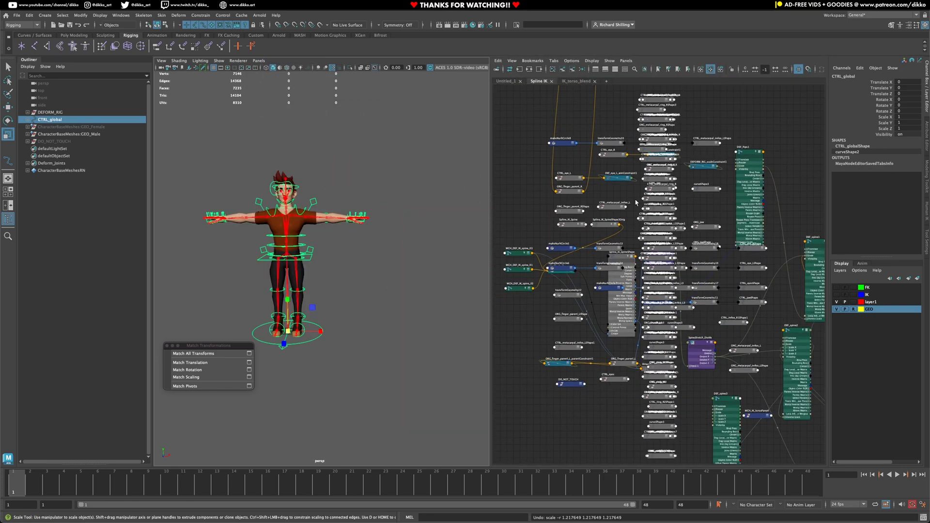
pyautogui.click(556, 72)
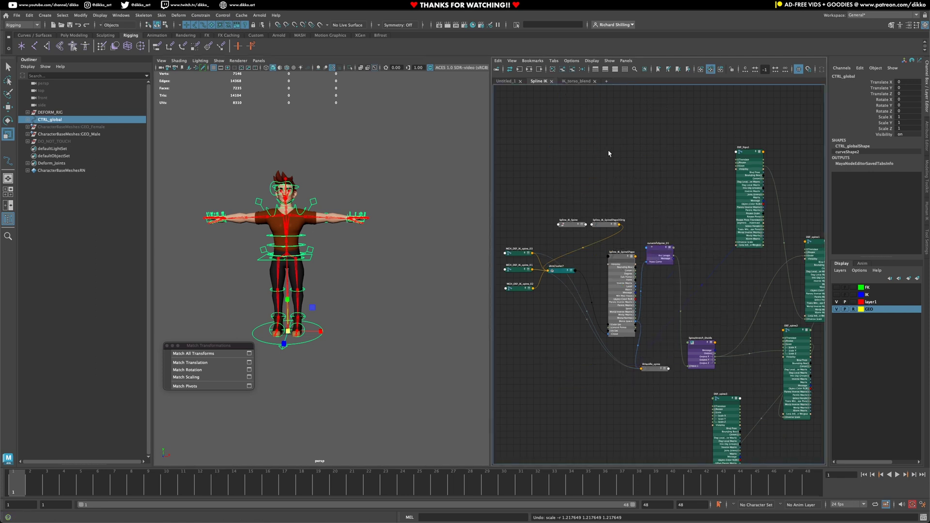
# - Open the attributes of SpineStretch_Divide and curveInfoSpine_01, and reposition both nodes closer together in the graph
pyautogui.scroll(-3, 657, 182)
pyautogui.scroll(10, 664, 195)
pyautogui.scroll(-9, 671, 252)
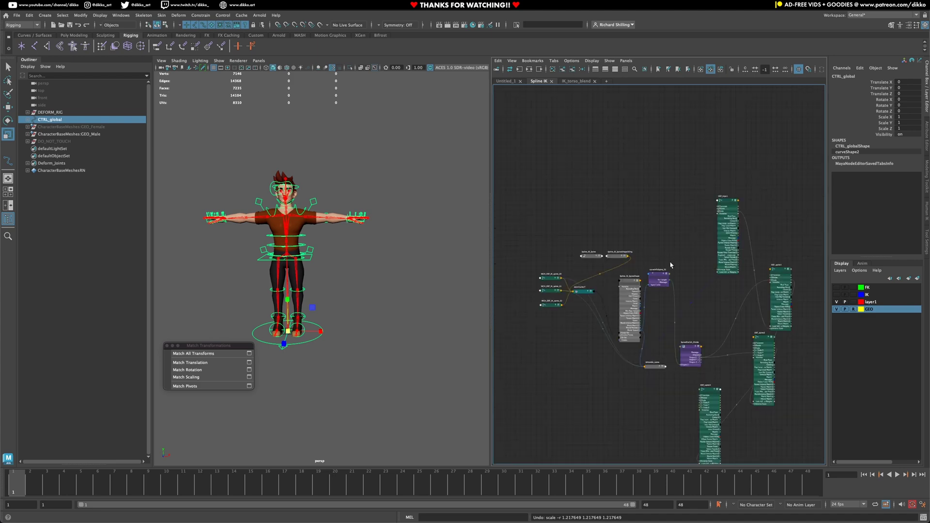
pyautogui.scroll(5, 671, 265)
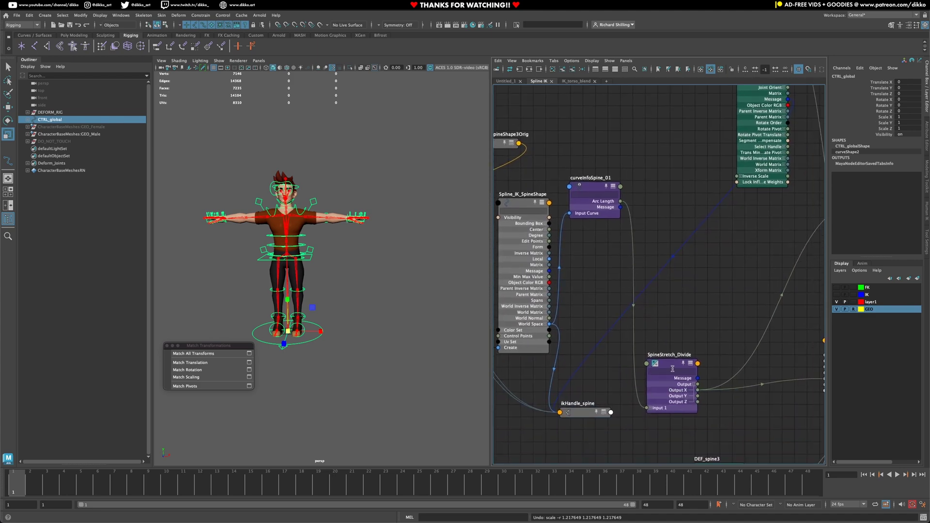
pyautogui.doubleClick(672, 369)
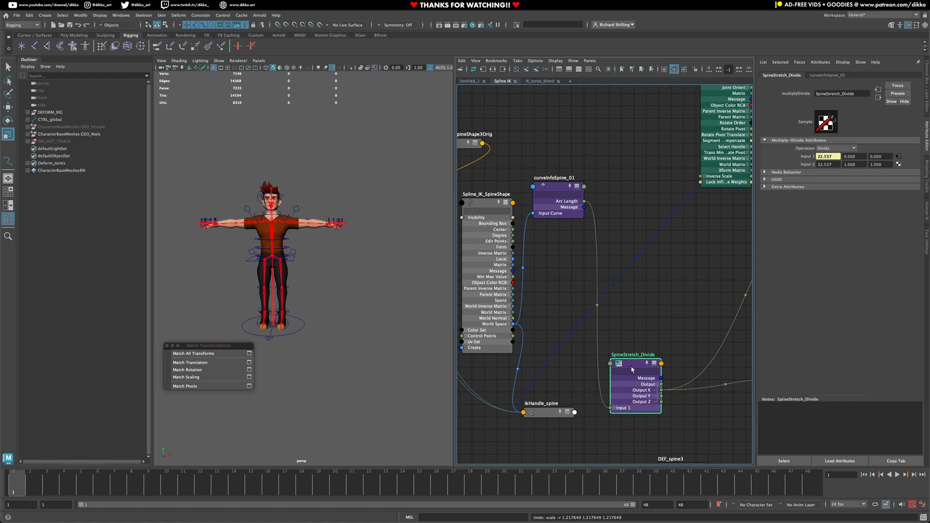
pyautogui.moveTo(633, 369); pyautogui.dragTo(682, 253)
pyautogui.moveTo(648, 335); pyautogui.dragTo(572, 356, button='middle')
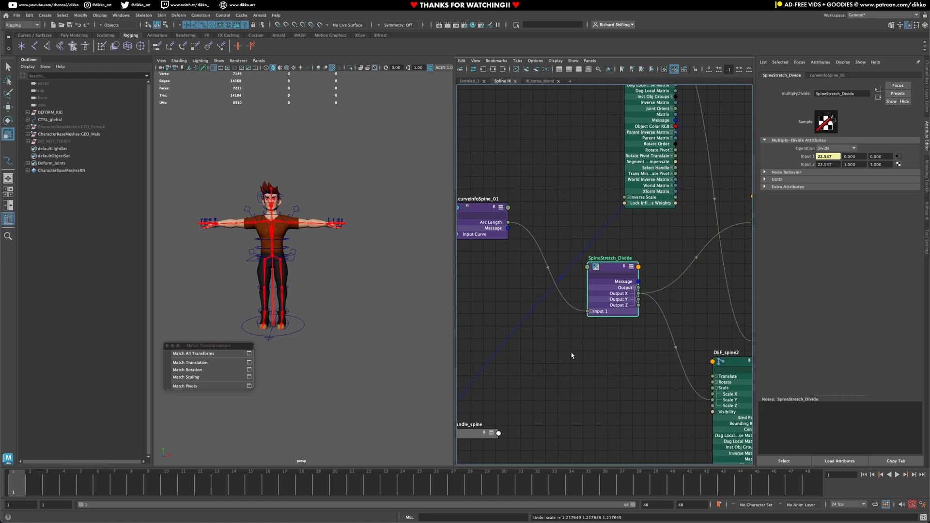
pyautogui.moveTo(482, 212); pyautogui.dragTo(502, 243)
pyautogui.scroll(-2, 557, 291)
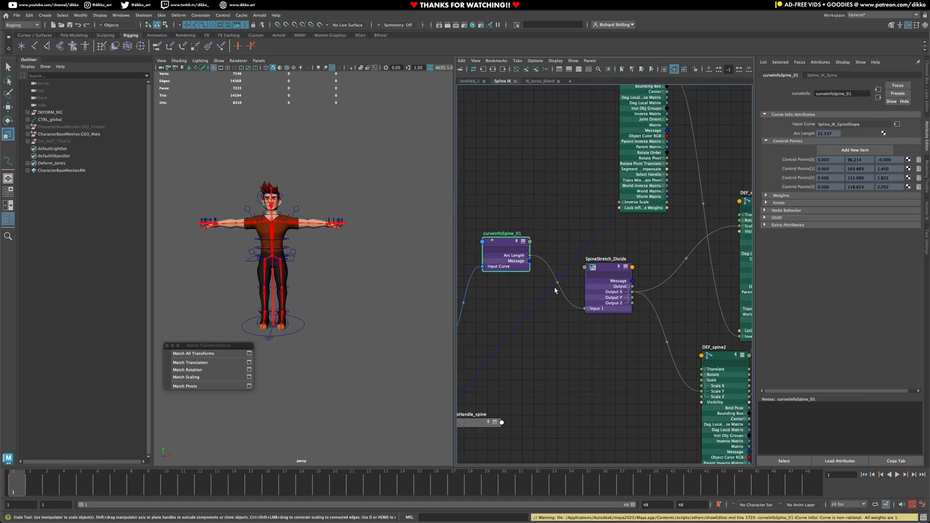
pyautogui.keyDown('alt'); pyautogui.moveTo(560, 303); pyautogui.dragTo(588, 331, button='middle'); pyautogui.keyUp('alt')
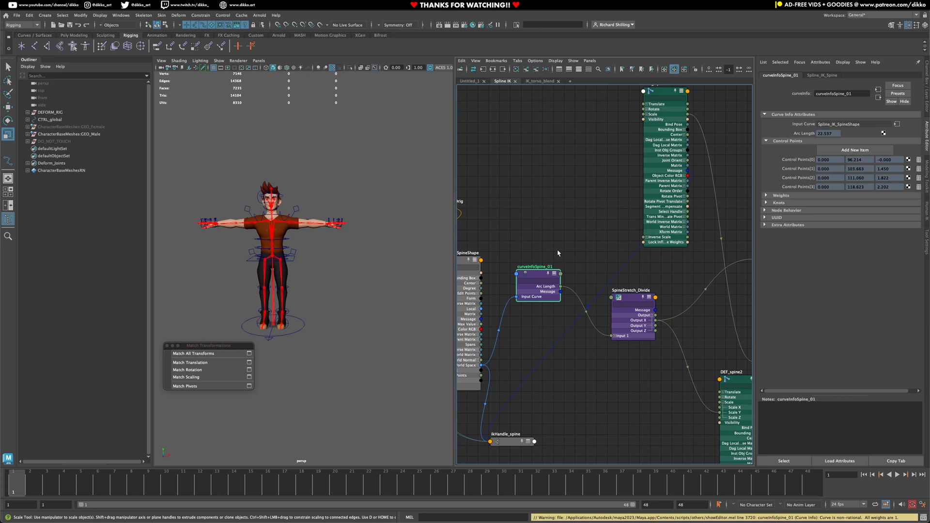
# - Add the CTRL_global node to the Spline IK graph apart from its shape nodes, and expand its attributes
pyautogui.click(292, 334)
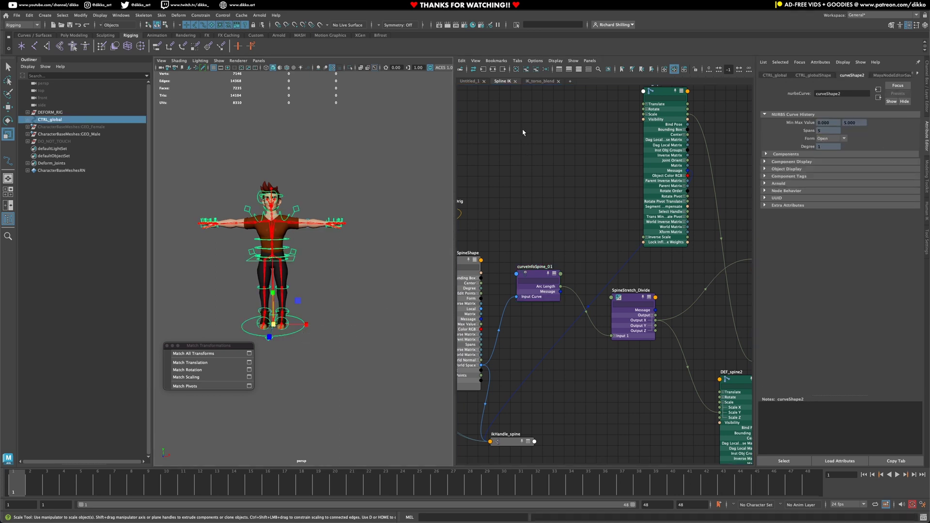
pyautogui.click(526, 70)
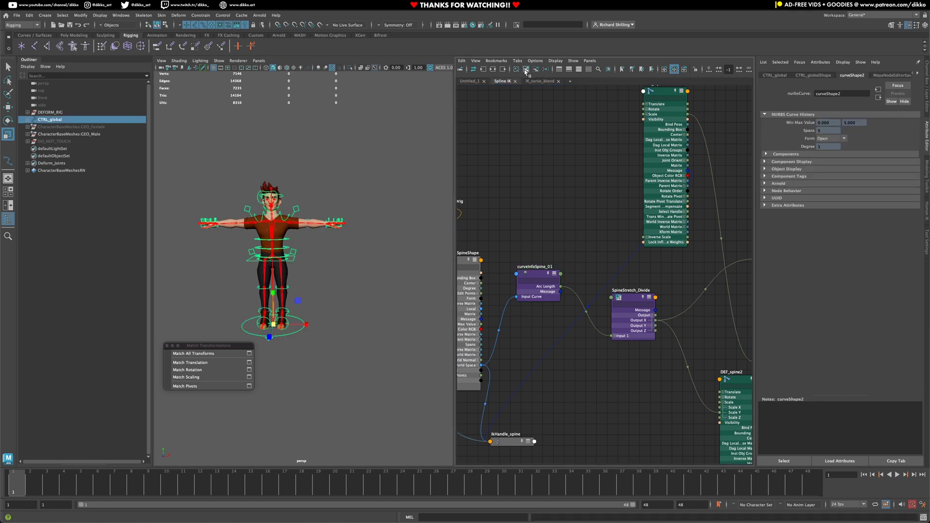
pyautogui.scroll(2, 601, 302)
pyautogui.moveTo(575, 147); pyautogui.dragTo(551, 282, button='middle')
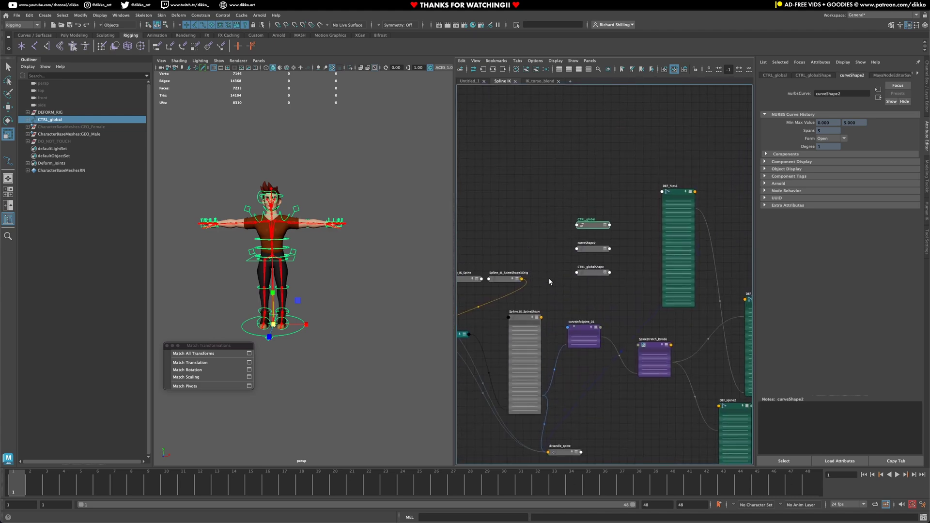
pyautogui.click(541, 230)
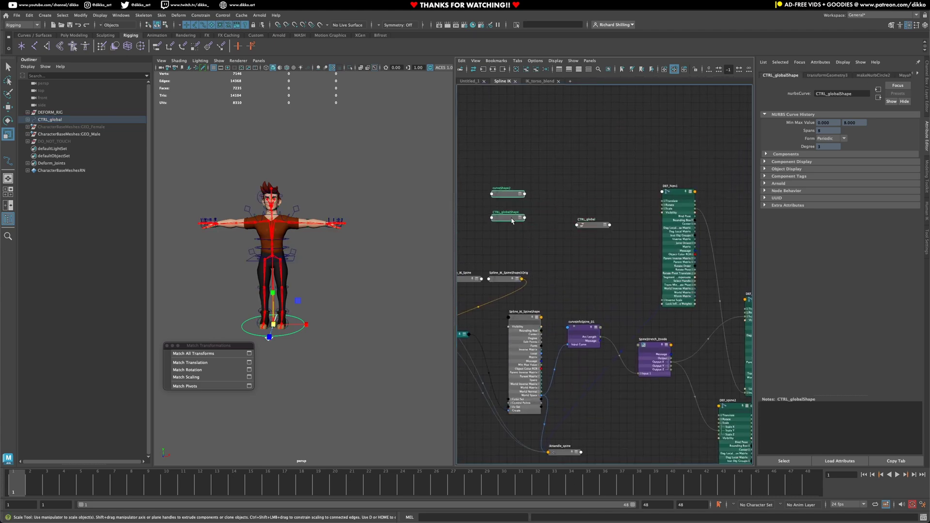
pyautogui.scroll(6, 584, 203)
pyautogui.click(636, 177)
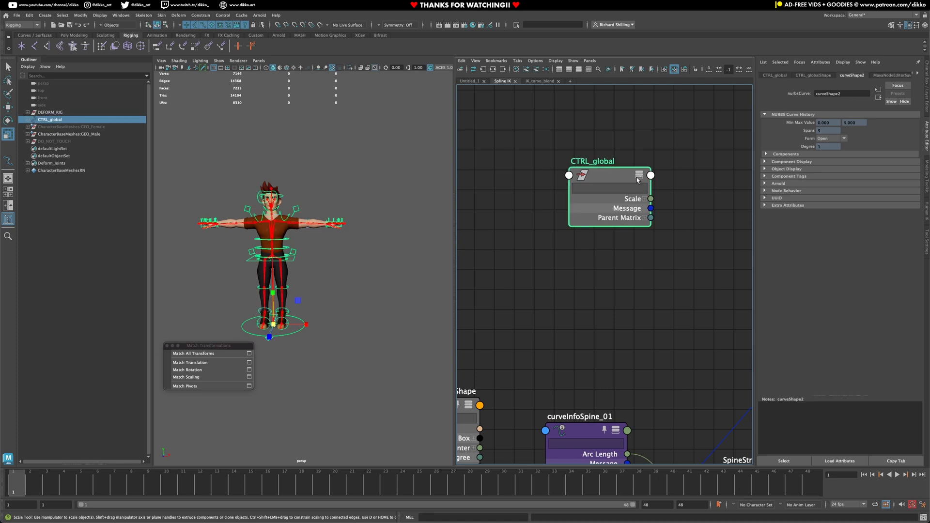
# - Expand all attributes of the CTRL_global node and space curveInfoSpine_01 and SpineStretch_Divide further apart below it
pyautogui.click(637, 178)
pyautogui.scroll(-1, 633, 348)
pyautogui.keyDown('alt'); pyautogui.moveTo(632, 349); pyautogui.dragTo(579, 247, button='middle'); pyautogui.keyUp('alt')
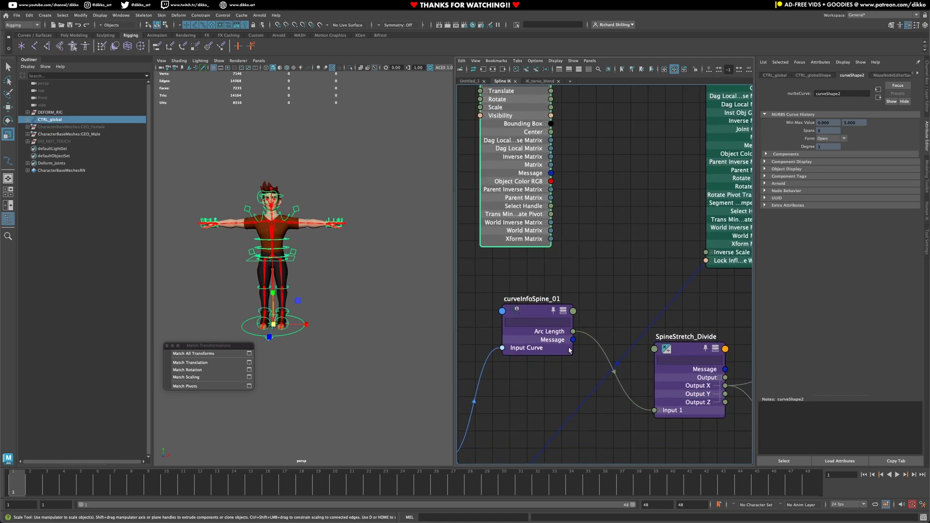
pyautogui.moveTo(522, 311); pyautogui.dragTo(514, 306)
pyautogui.scroll(-1, 623, 332)
pyautogui.scroll(1, 619, 332)
pyautogui.keyDown('alt'); pyautogui.moveTo(603, 314); pyautogui.dragTo(578, 307, button='middle'); pyautogui.keyUp('alt')
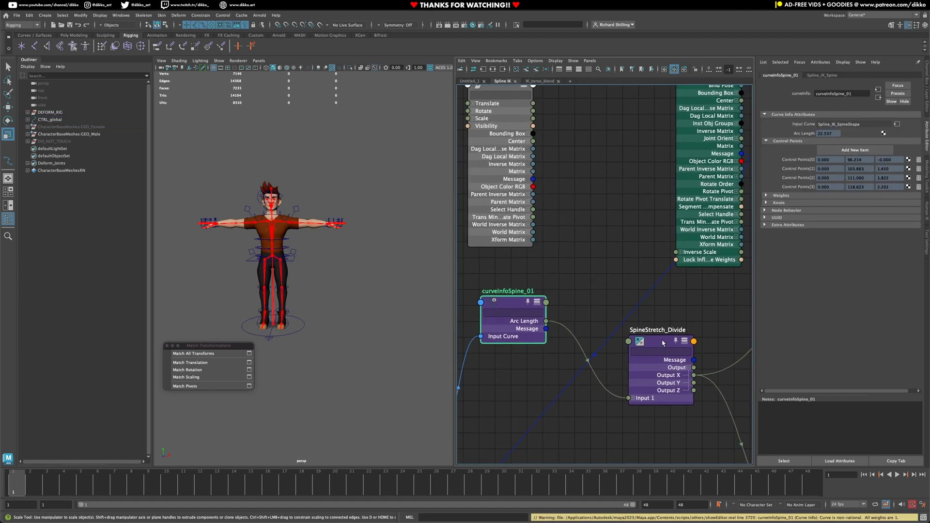
pyautogui.moveTo(657, 340); pyautogui.dragTo(687, 326)
pyautogui.keyDown('alt'); pyautogui.moveTo(556, 256); pyautogui.dragTo(555, 303, button='middle'); pyautogui.keyUp('alt')
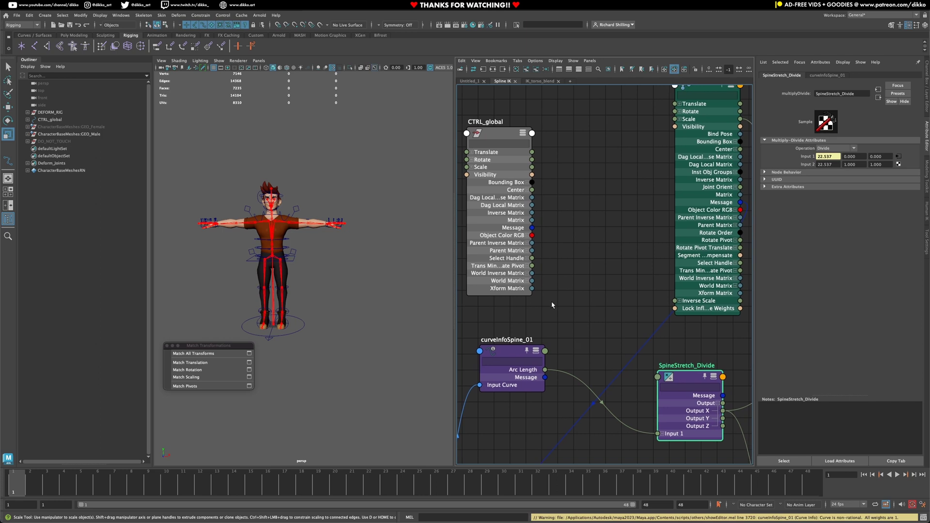
pyautogui.click(570, 173)
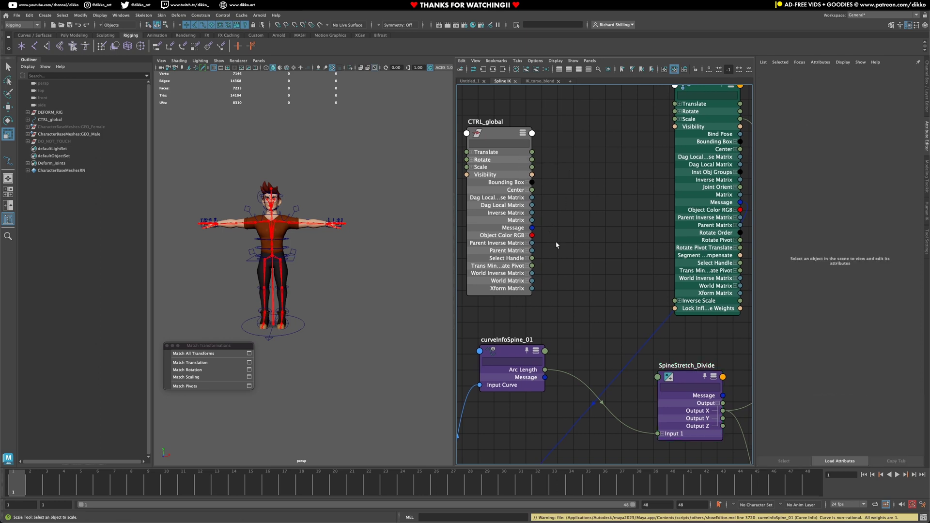
# - Create a multiplyDivide node in the Spline IK graph between CTRL_global and DEF_hips1
pyautogui.hotkey('shift', 'a')
pyautogui.scroll(10, 621, 191)
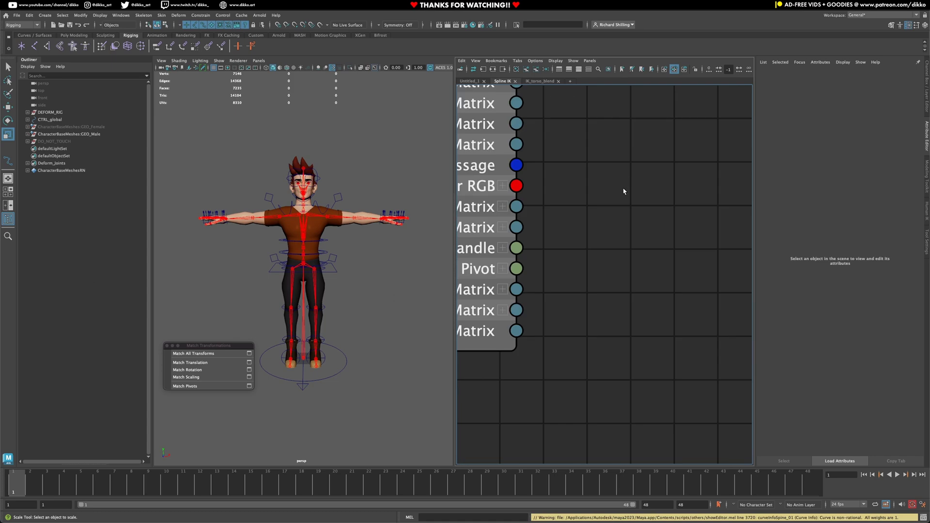
pyautogui.scroll(-12, 621, 208)
pyautogui.scroll(5, 622, 210)
pyautogui.moveTo(623, 210); pyautogui.dragTo(605, 240, button='middle')
pyautogui.press('Tab')
pyautogui.write('mutli')
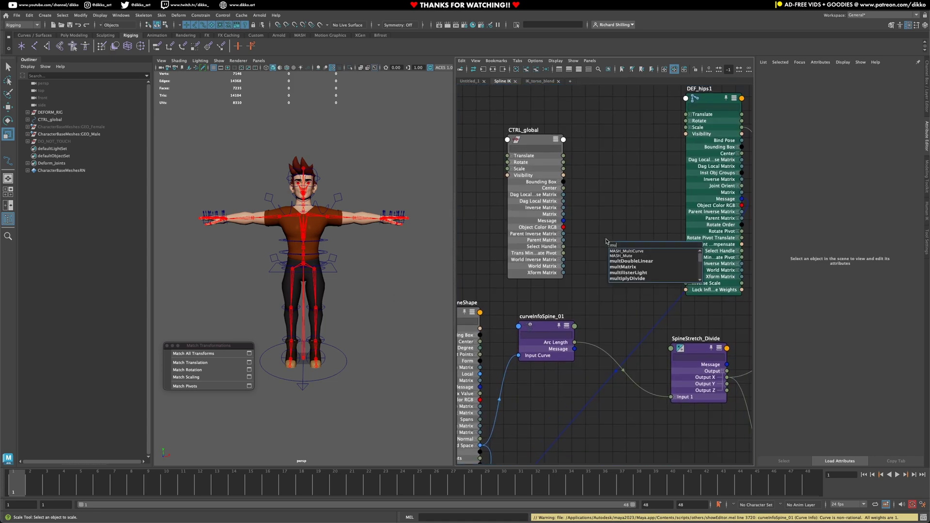
pyautogui.press('BackSpace')
pyautogui.press('BackSpace')
pyautogui.press('BackSpace')
pyautogui.write('ltu')
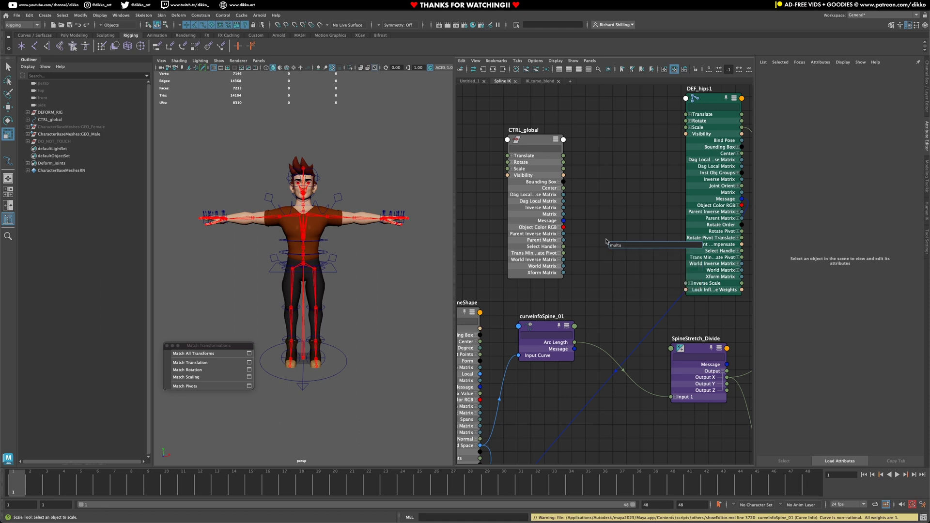
pyautogui.press('BackSpace')
pyautogui.write('ipl')
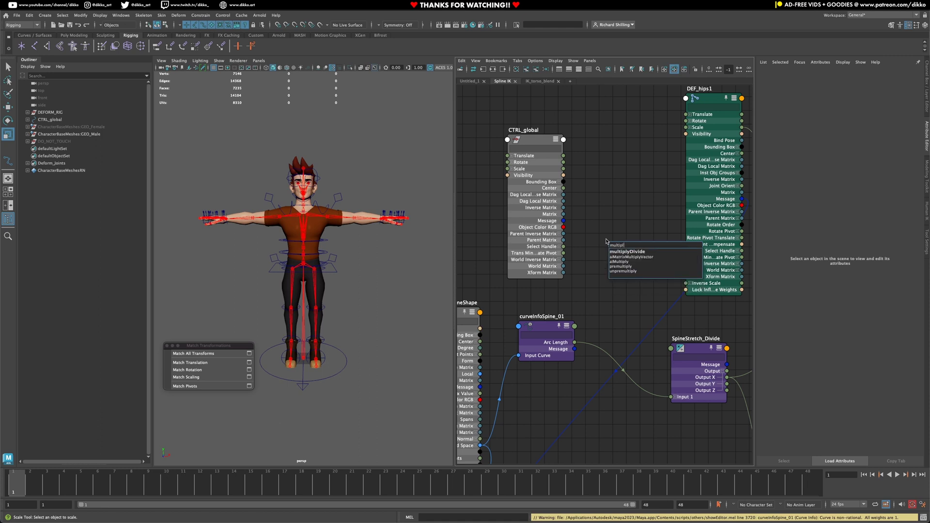
pyautogui.click(621, 250)
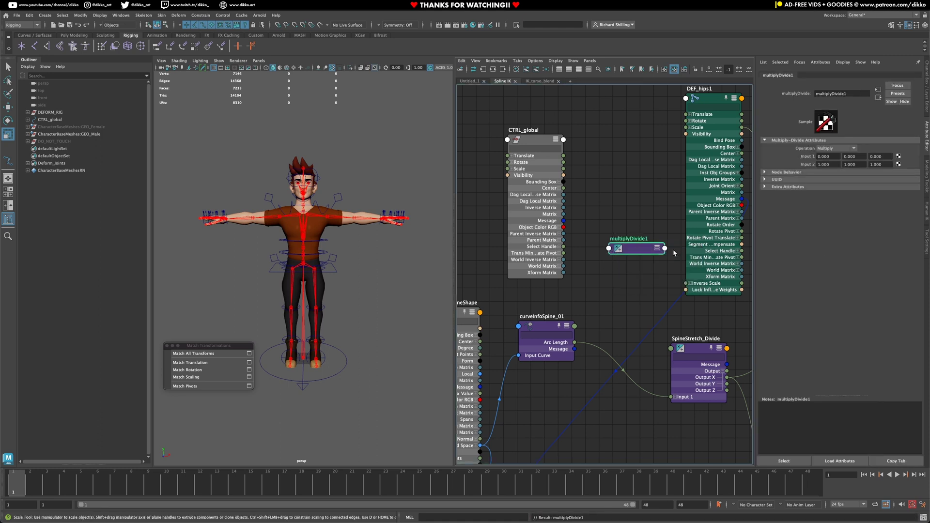
# - Set the new multiplyDivide node's operation to Divide
pyautogui.click(658, 249)
pyautogui.click(822, 150)
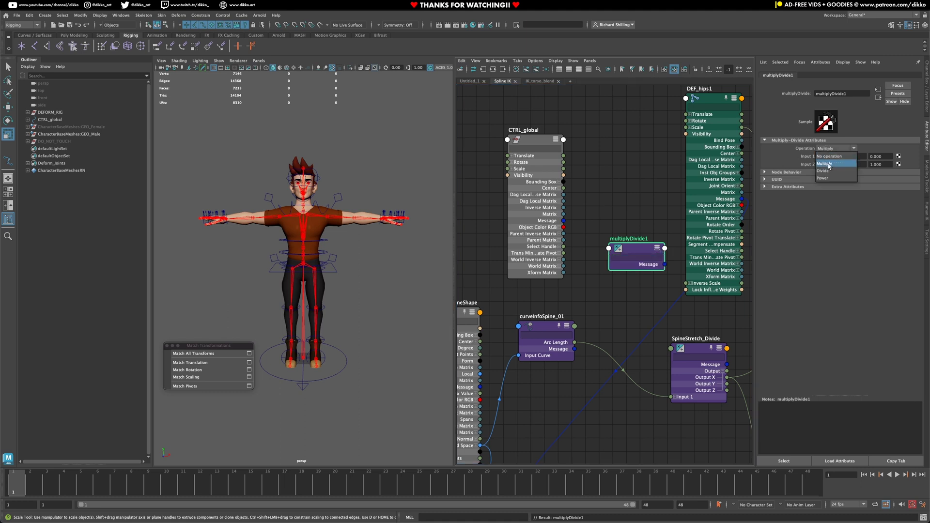
pyautogui.click(830, 166)
# - Rename the new multiplyDivide node as Global_Scale_NormaliseDiv
pyautogui.doubleClick(630, 237)
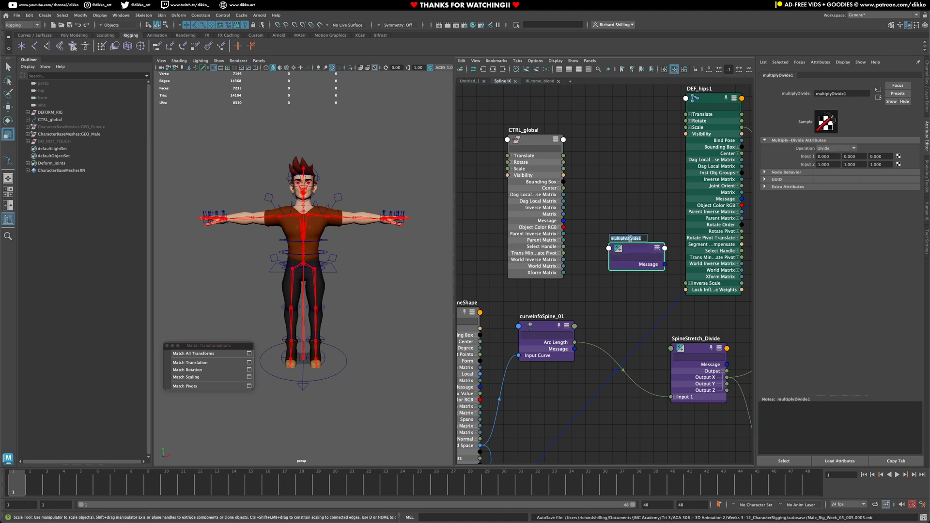
pyautogui.write('Gl')
pyautogui.write('obal_Scale_Norm')
pyautogui.write('alise')
pyautogui.write('Div')
pyautogui.press('Return')
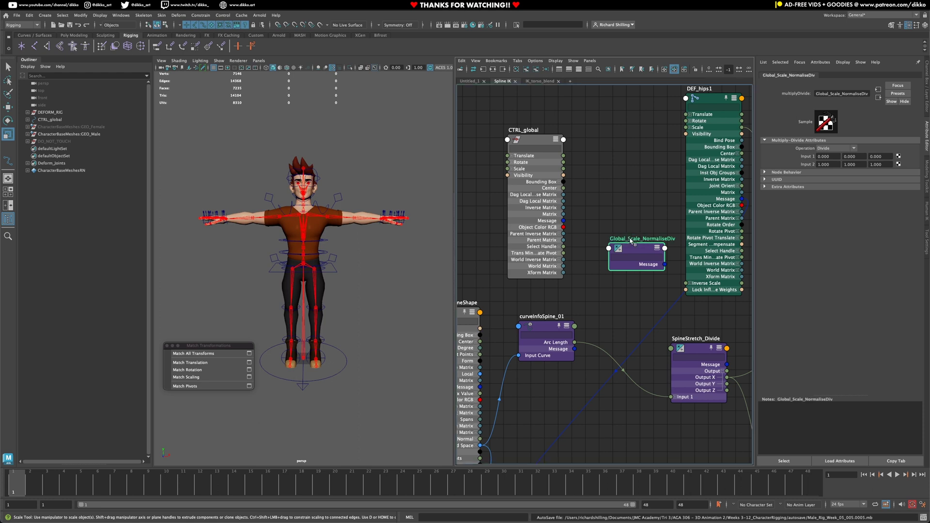
# - Expand Global_Scale_NormaliseDiv and connect the Arc Length of curveInfoSpine_01 to its Input 1X
pyautogui.click(658, 248)
pyautogui.moveTo(645, 249); pyautogui.dragTo(635, 203)
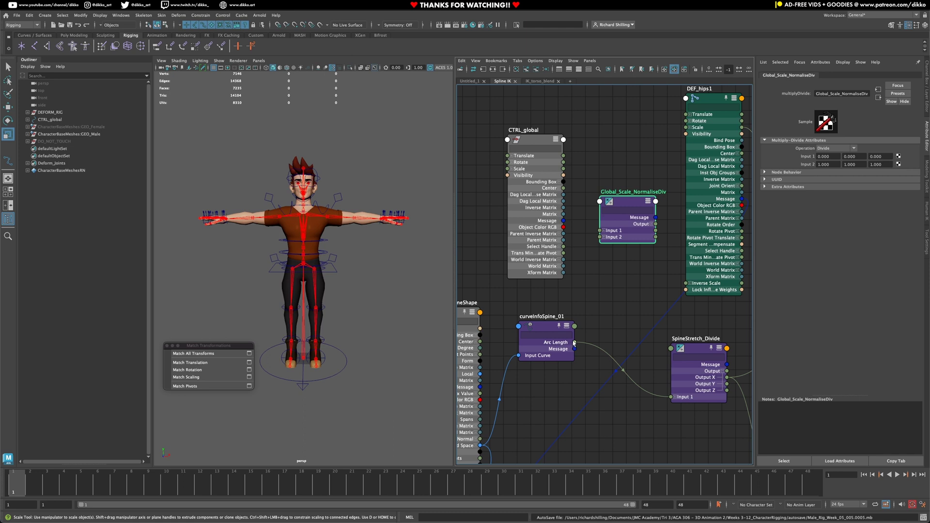
pyautogui.moveTo(574, 342)
pyautogui.click(604, 231)
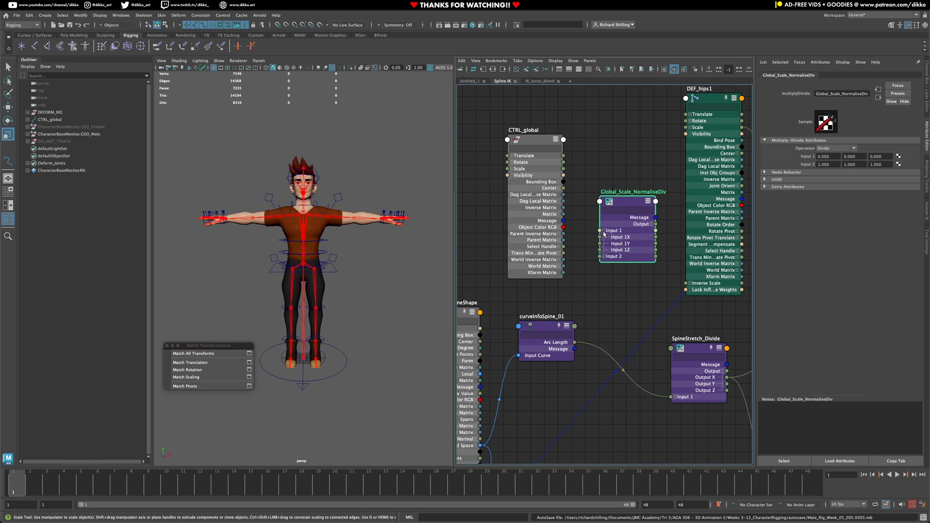
pyautogui.moveTo(575, 343); pyautogui.dragTo(600, 237)
pyautogui.moveTo(555, 335); pyautogui.dragTo(535, 333)
# - Connect the Scale Y of CTRL_global to Input 2X of Global_Scale_NormaliseDiv and move the two nodes clear of their neighbours
pyautogui.click(605, 257)
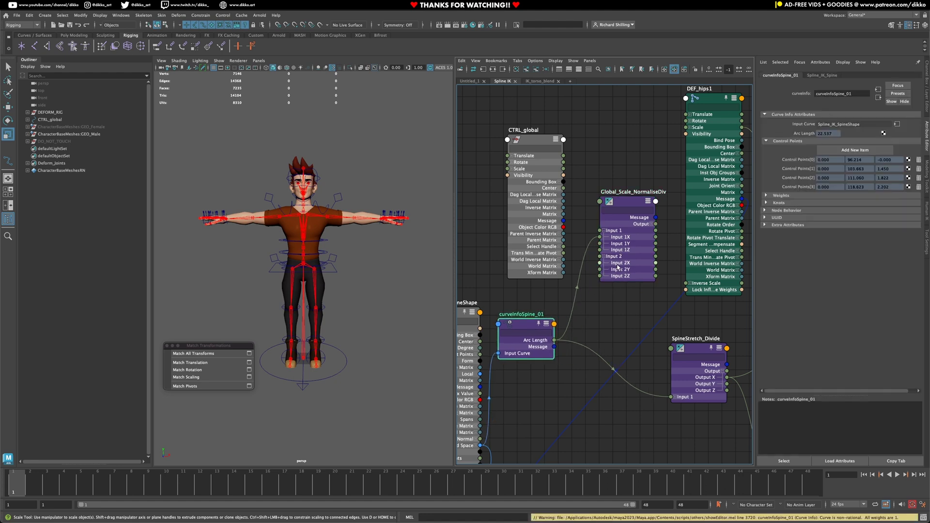
pyautogui.click(512, 169)
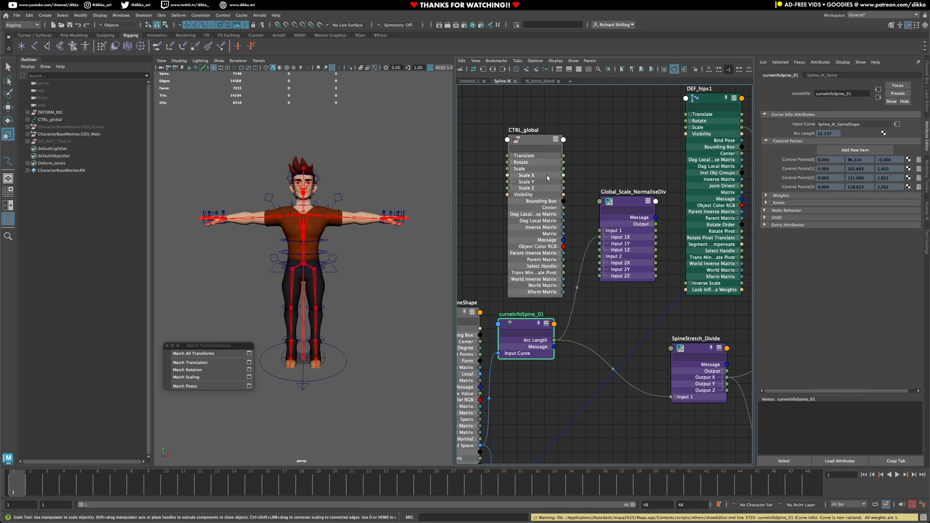
pyautogui.moveTo(536, 139); pyautogui.dragTo(513, 122)
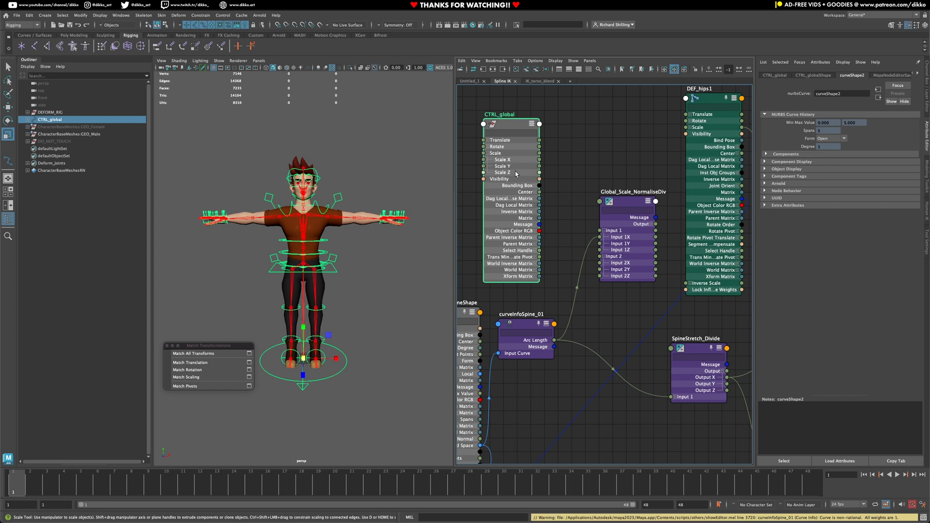
pyautogui.moveTo(541, 168); pyautogui.dragTo(601, 263)
pyautogui.click(627, 199)
pyautogui.moveTo(627, 200); pyautogui.dragTo(597, 191)
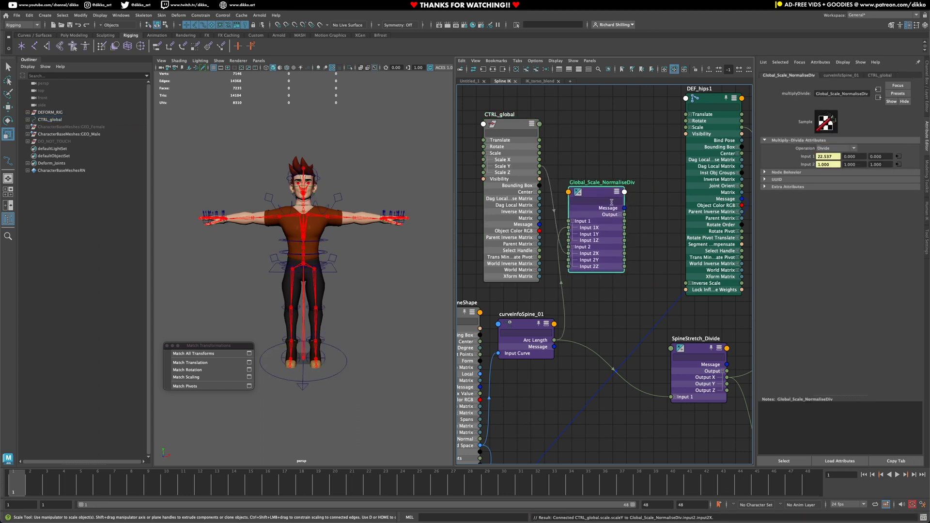
# - Connect Output X of Global_Scale_NormaliseDiv to Input 1X of SpineStretch_Divide, replacing the direct Arc Length connection
pyautogui.moveTo(700, 349); pyautogui.dragTo(706, 339)
pyautogui.moveTo(601, 207); pyautogui.dragTo(611, 221)
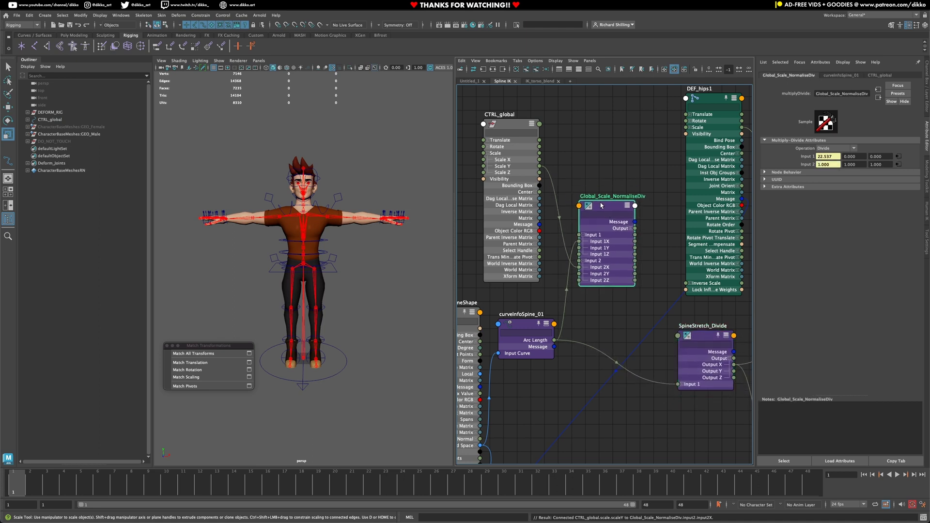
pyautogui.click(631, 229)
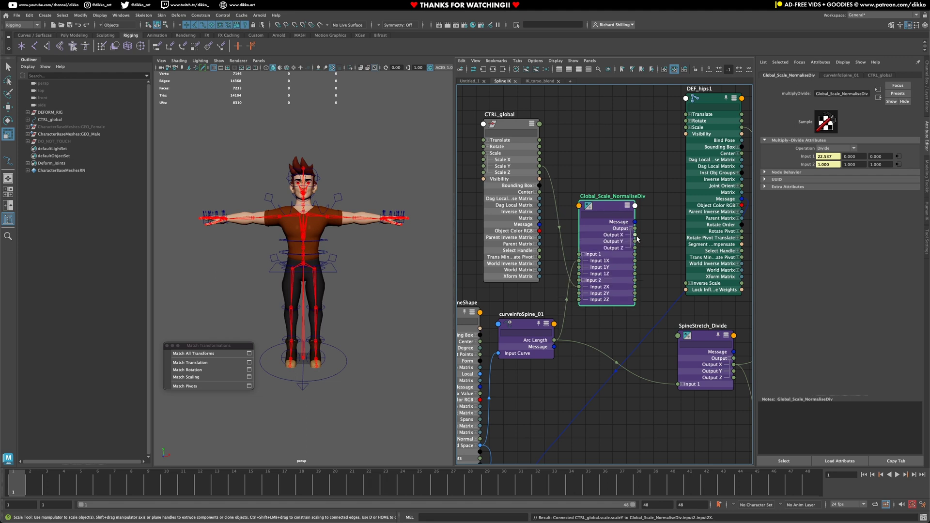
pyautogui.moveTo(635, 235); pyautogui.dragTo(686, 366)
pyautogui.click(682, 385)
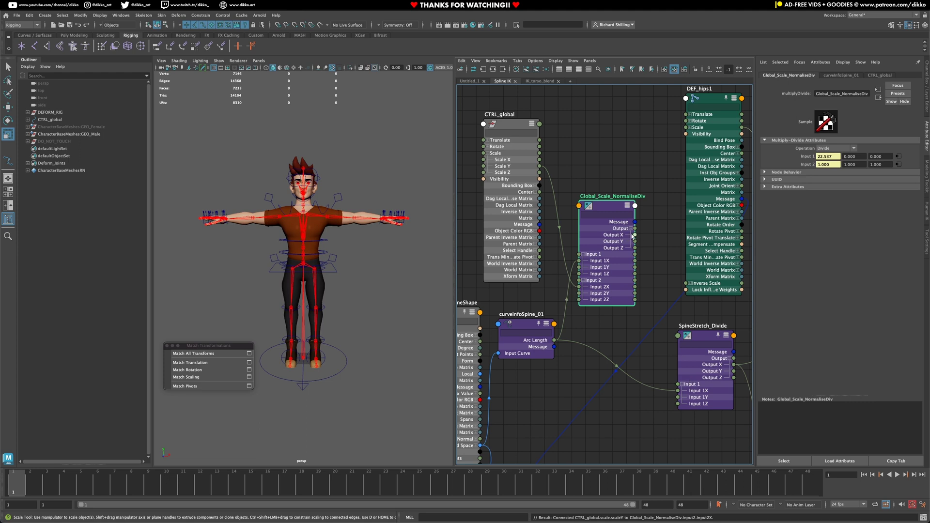
pyautogui.moveTo(635, 235); pyautogui.dragTo(678, 391)
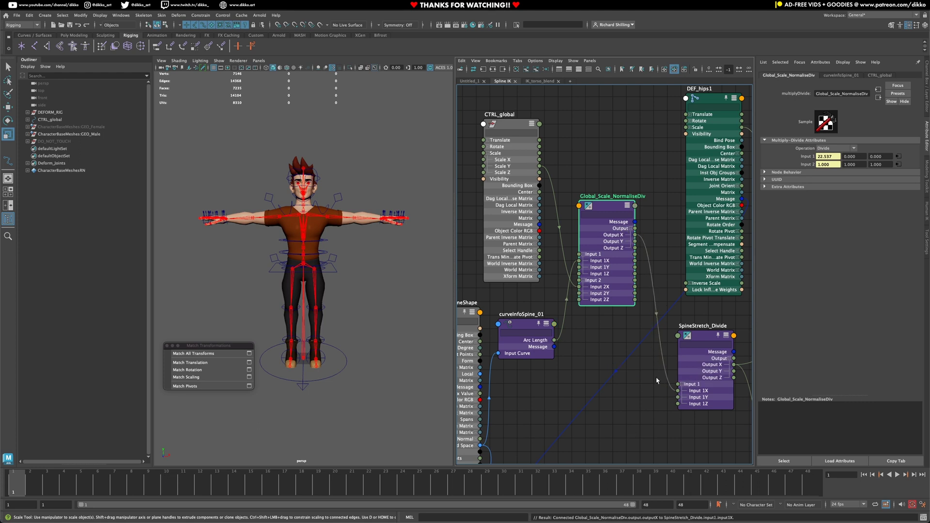
# - Scale CTRL_global uniformly in the viewport to check how the spine follows
pyautogui.click(339, 368)
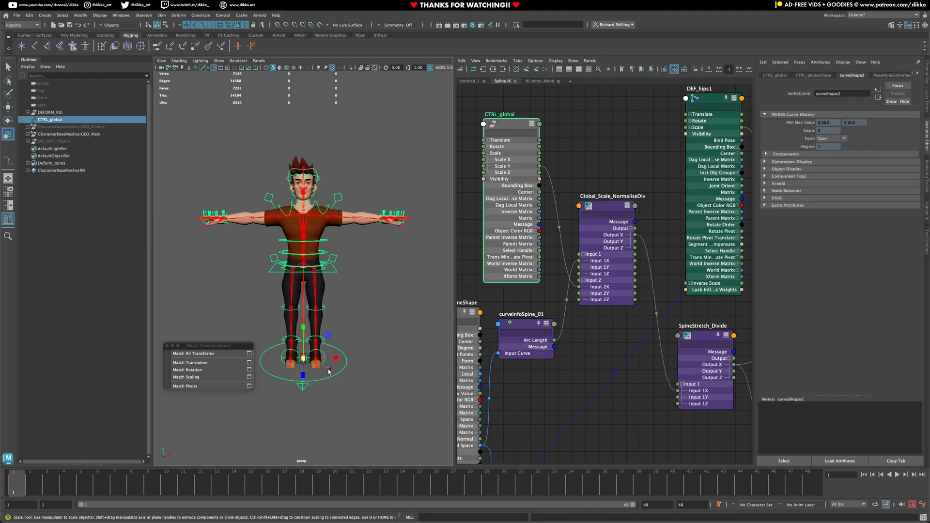
pyautogui.moveTo(304, 358); pyautogui.dragTo(345, 343)
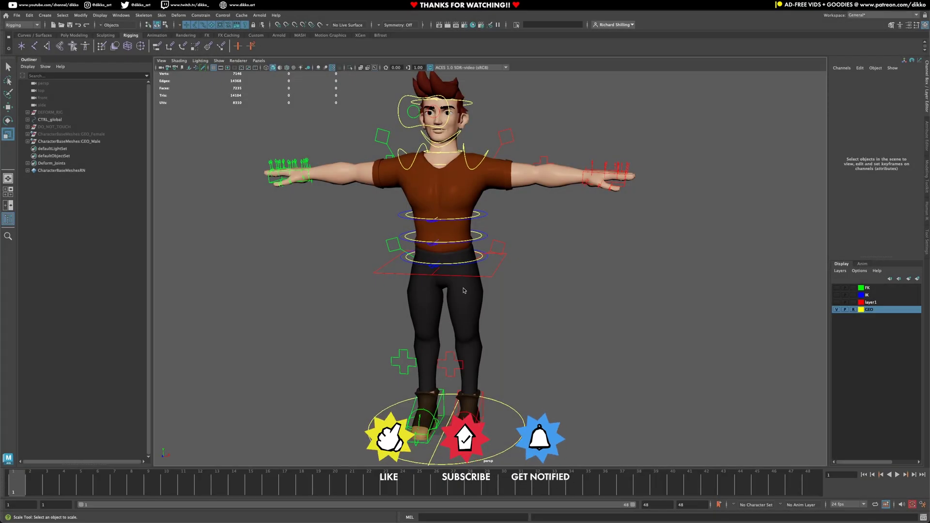
# - Inspect the rig by selecting CTRL_global and the right leg's pole vector control in turn
pyautogui.keyDown('alt'); pyautogui.moveTo(463, 315); pyautogui.dragTo(444, 311); pyautogui.keyUp('alt')
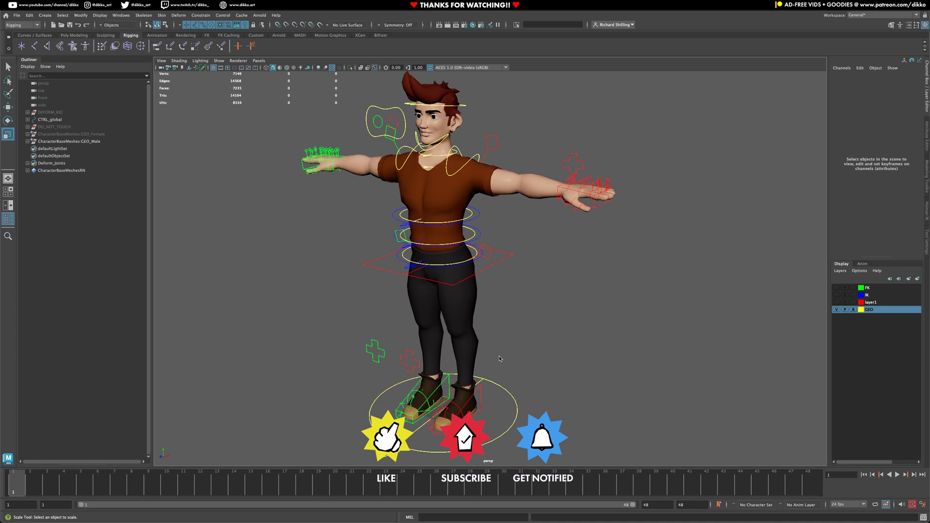
pyautogui.click(511, 426)
pyautogui.click(554, 382)
pyautogui.moveTo(502, 405); pyautogui.dragTo(557, 407)
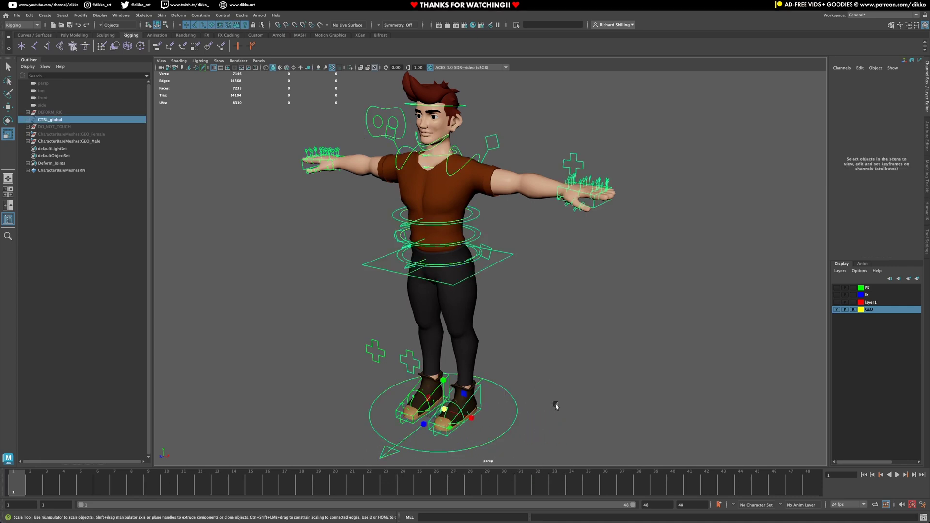
pyautogui.click(528, 264)
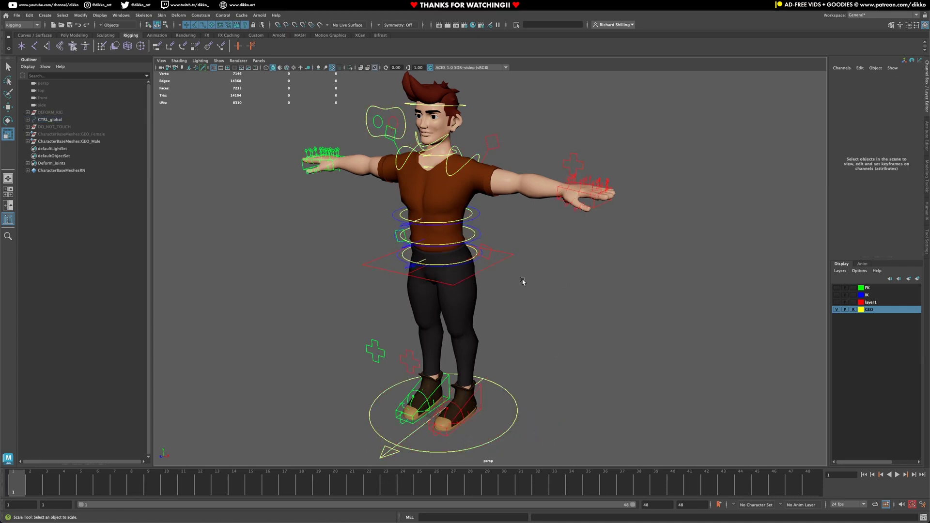
pyautogui.click(515, 419)
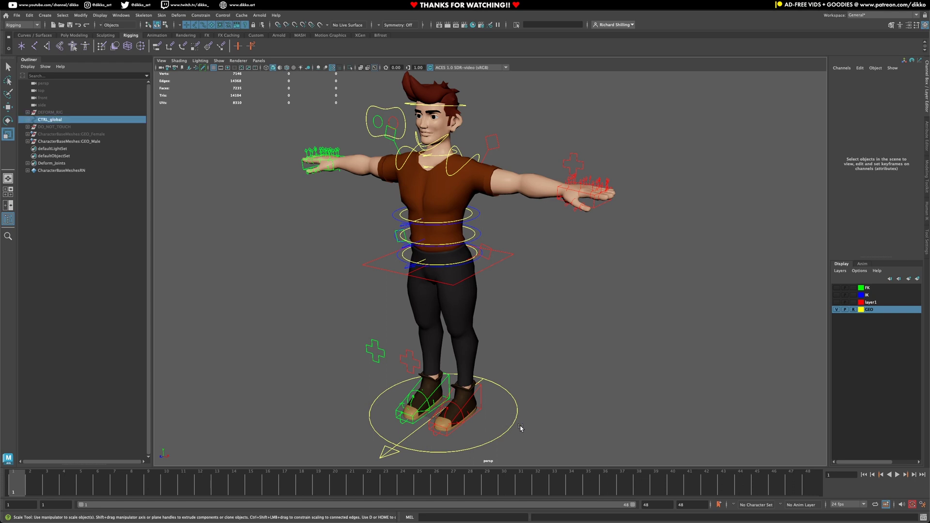
pyautogui.click(380, 362)
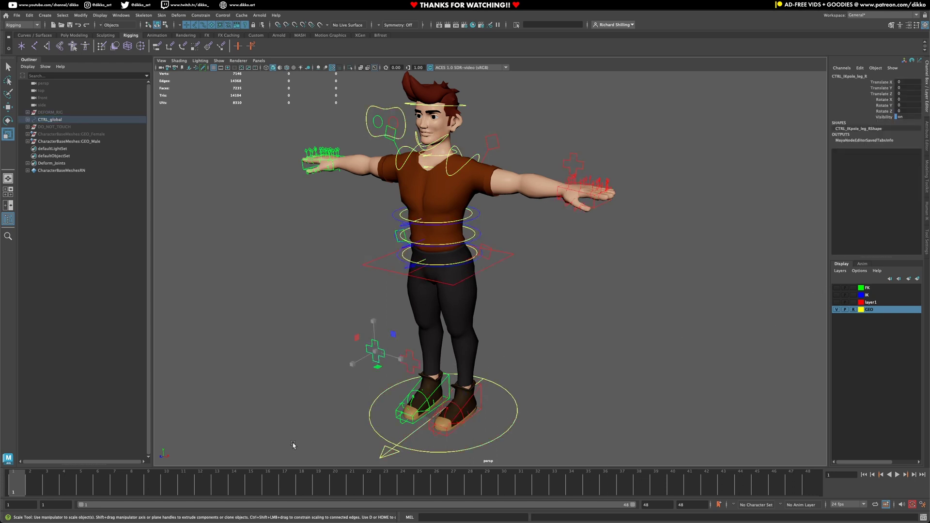
# - Examine the Drawing Overrides of CTRL_IK_leg_R, and clear the selection to review the colour-coded controls
pyautogui.click(395, 415)
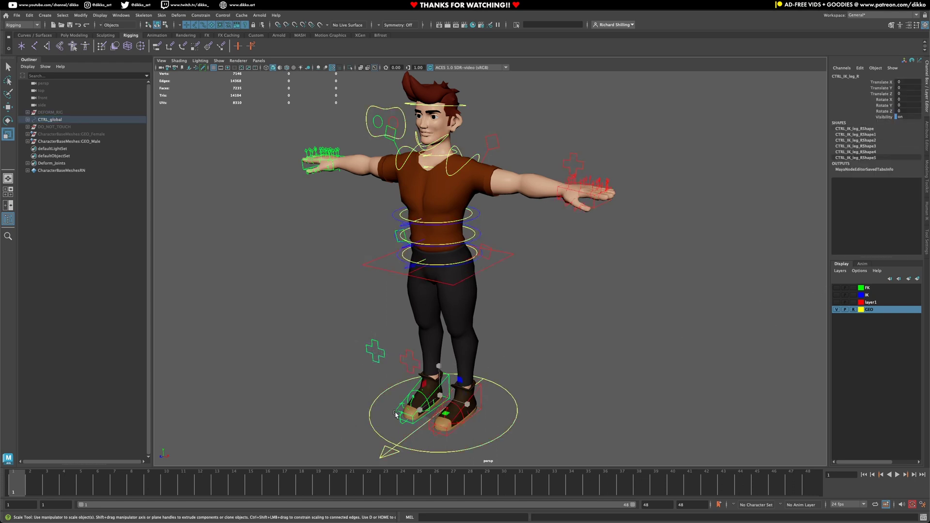
pyautogui.click(926, 144)
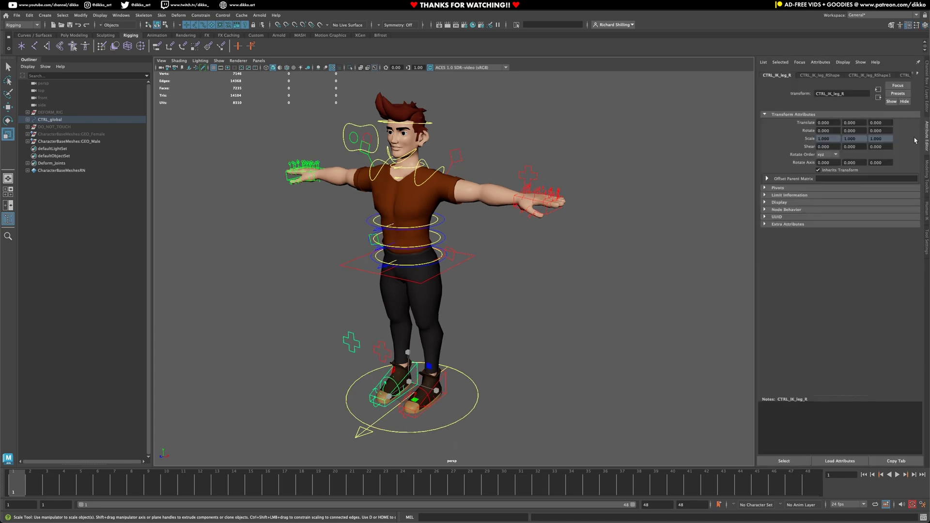
pyautogui.click(764, 202)
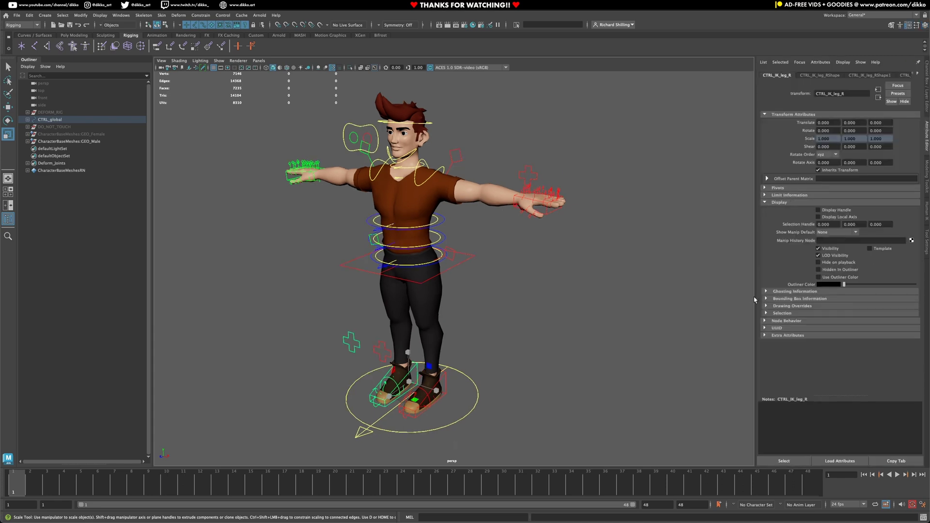
pyautogui.click(767, 306)
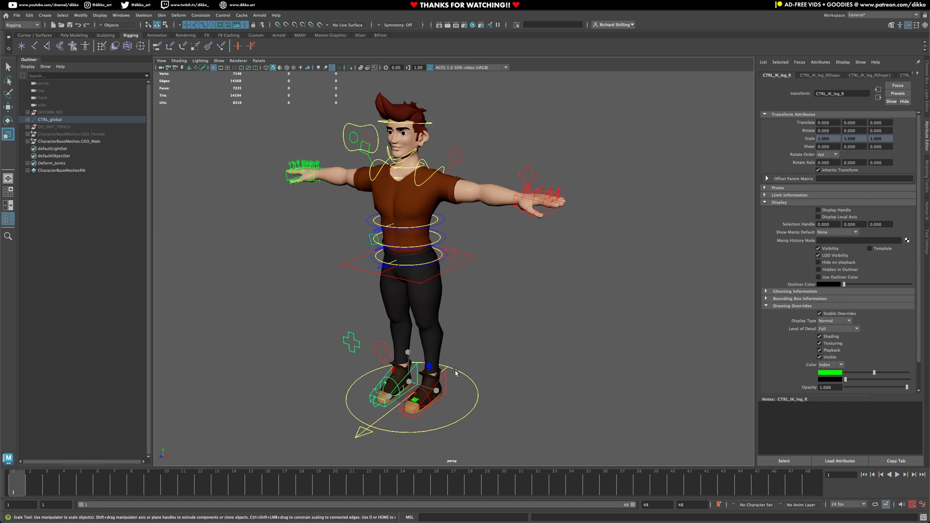
pyautogui.click(538, 339)
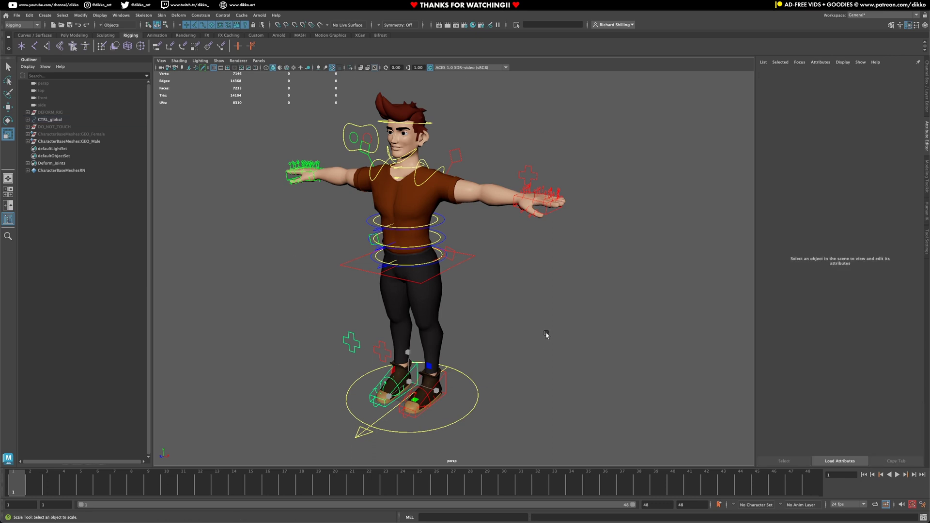
pyautogui.keyDown('alt'); pyautogui.moveTo(543, 334); pyautogui.dragTo(517, 331); pyautogui.keyUp('alt')
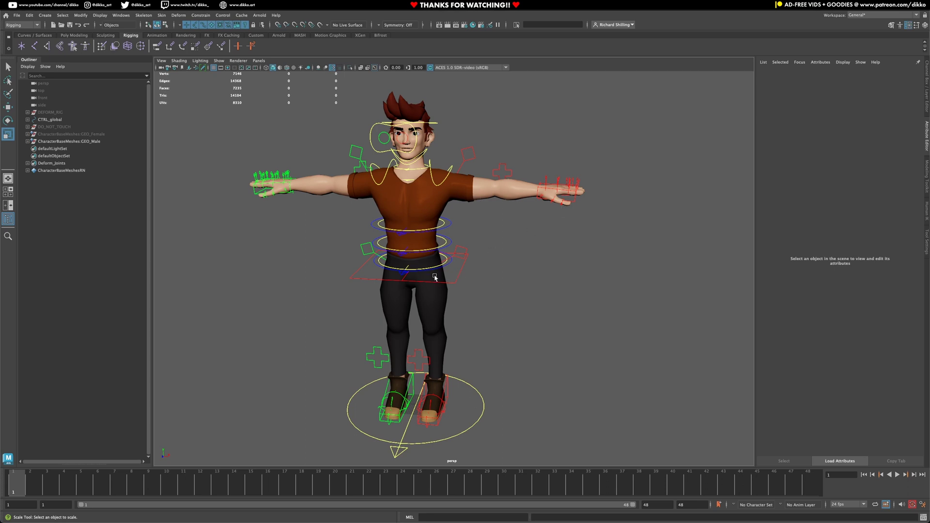
# - Check the FK spine control's colour override, then enable drawing overrides on CTRL_shoulder_R and set its index colour to green
pyautogui.click(449, 264)
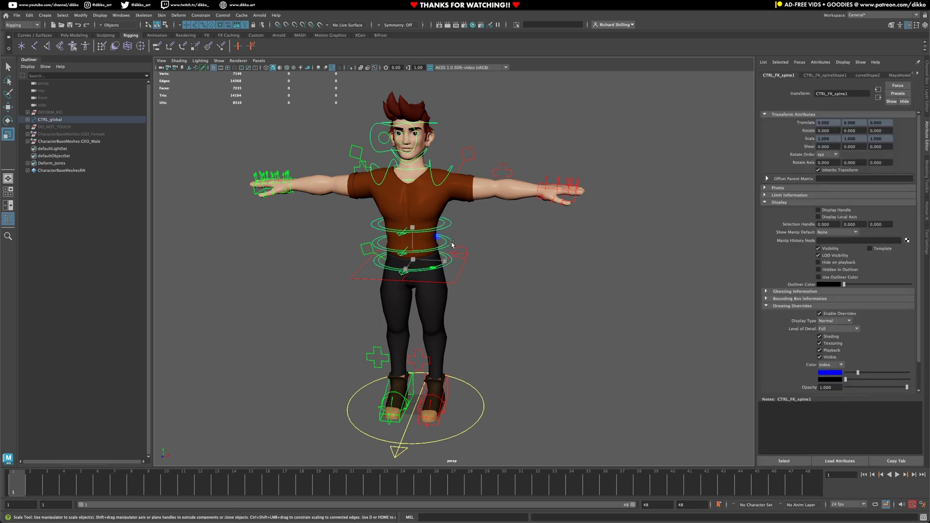
pyautogui.click(453, 243)
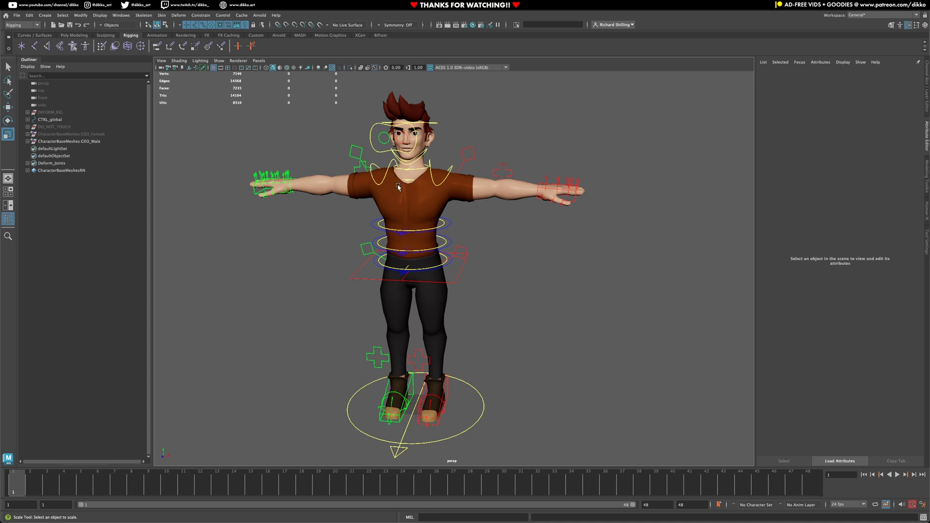
pyautogui.click(386, 179)
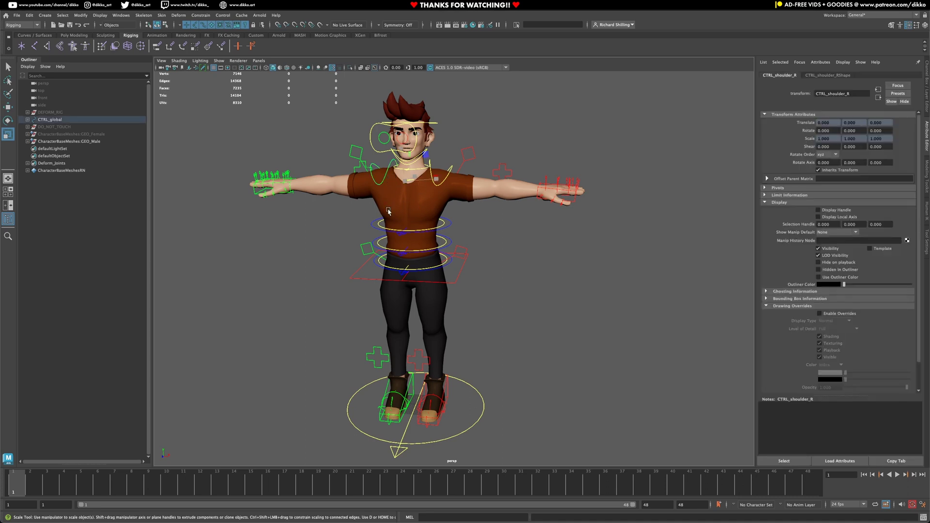
pyautogui.click(819, 314)
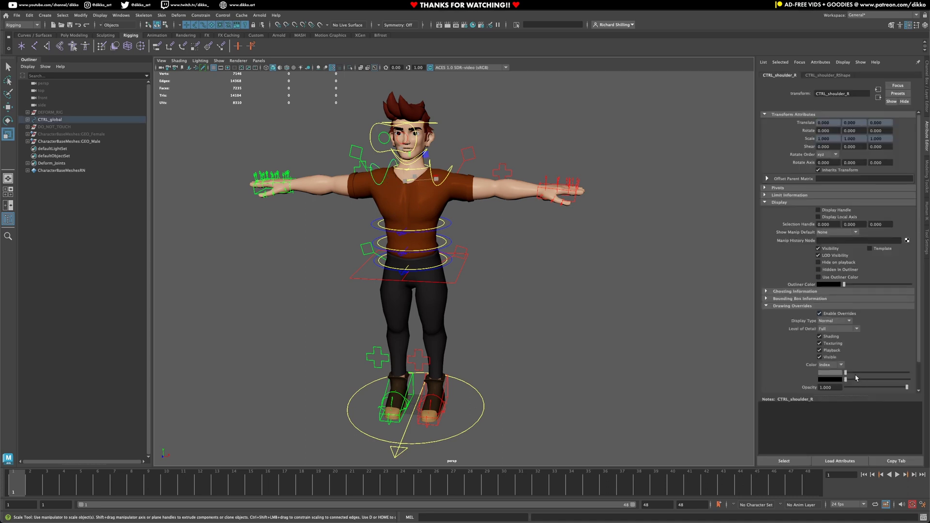
pyautogui.moveTo(856, 373); pyautogui.dragTo(874, 373)
pyautogui.click(544, 239)
# - Enable drawing overrides on CTRL_shoulder_L and set its index colour to red
pyautogui.click(451, 176)
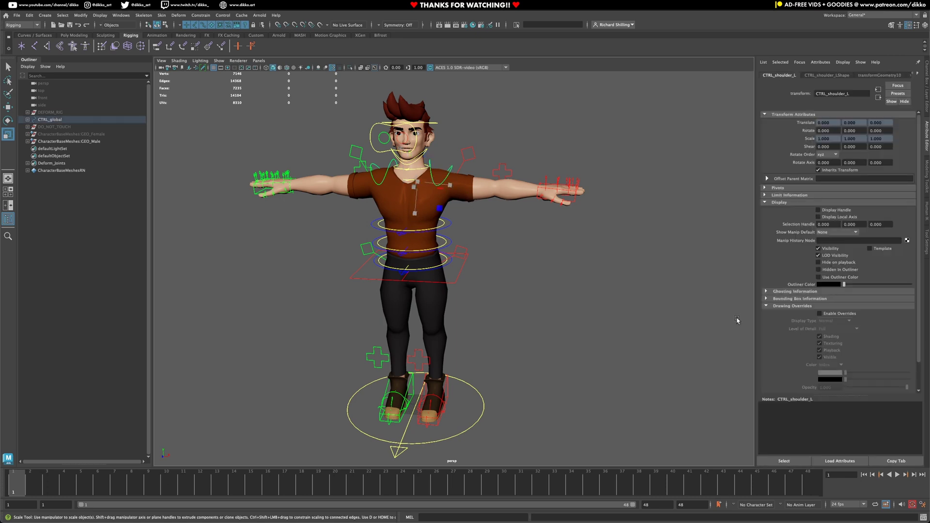
pyautogui.click(836, 315)
pyautogui.moveTo(856, 374); pyautogui.dragTo(871, 373)
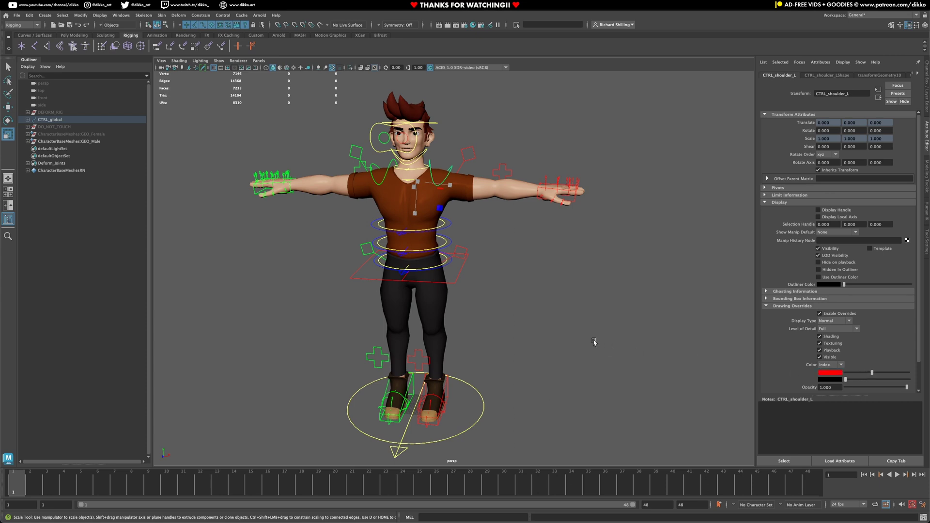
pyautogui.click(518, 238)
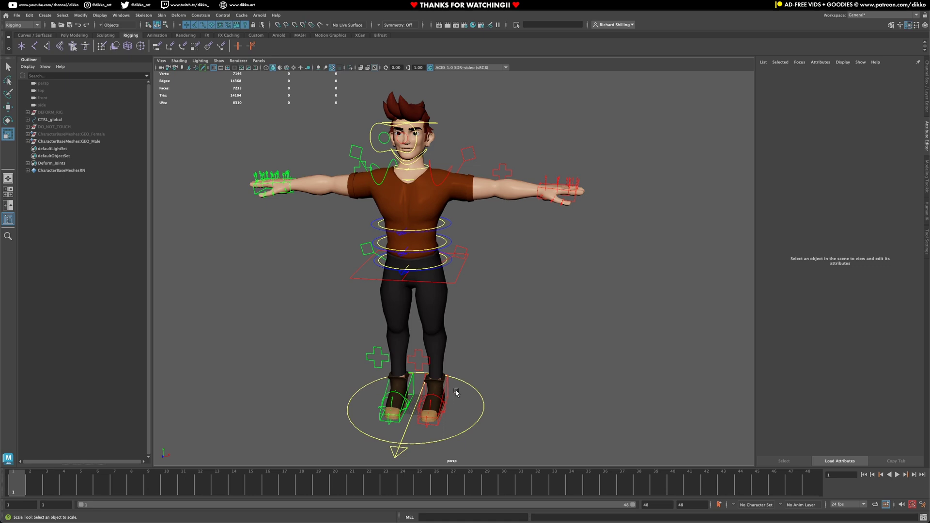
# - Scale CTRL_global uniformly to test the whole rig, and undo the scaling
pyautogui.moveTo(462, 380); pyautogui.dragTo(501, 400)
pyautogui.moveTo(413, 403); pyautogui.dragTo(449, 386)
pyautogui.hotkey('ctrl', 'z')
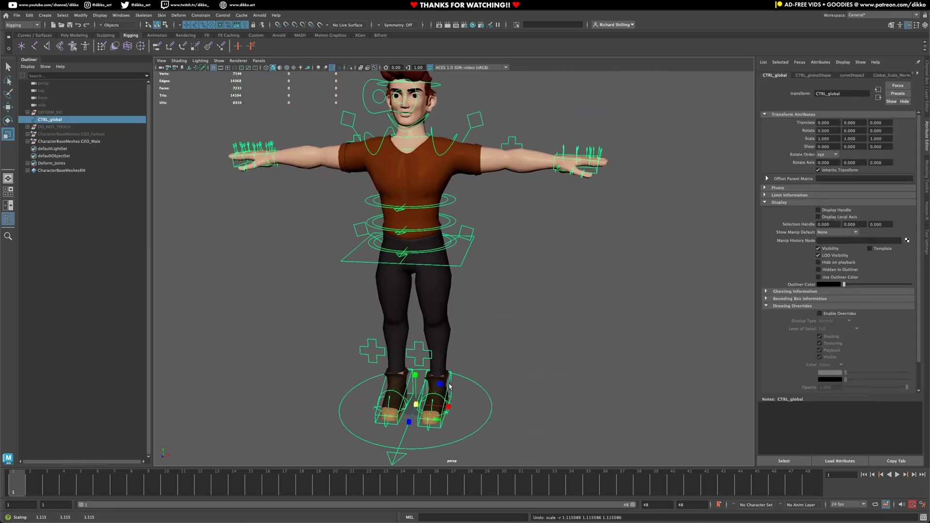
# - Rotate and move CTRL_global in turn to test that the rig follows, undoing each transform
pyautogui.press('e')
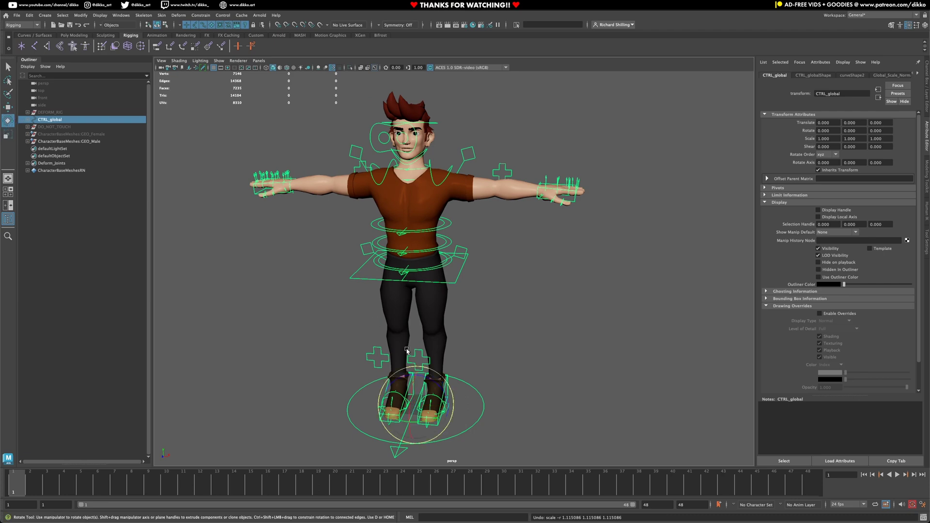
pyautogui.moveTo(407, 350); pyautogui.dragTo(388, 354)
pyautogui.hotkey('ctrl', 'z')
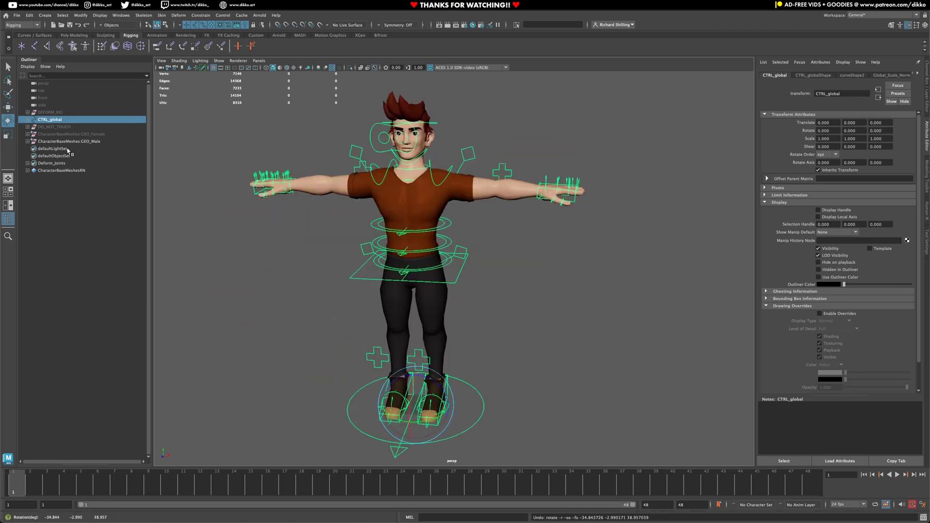
pyautogui.press('w')
pyautogui.moveTo(420, 408); pyautogui.dragTo(433, 369)
pyautogui.hotkey('ctrl', 'z')
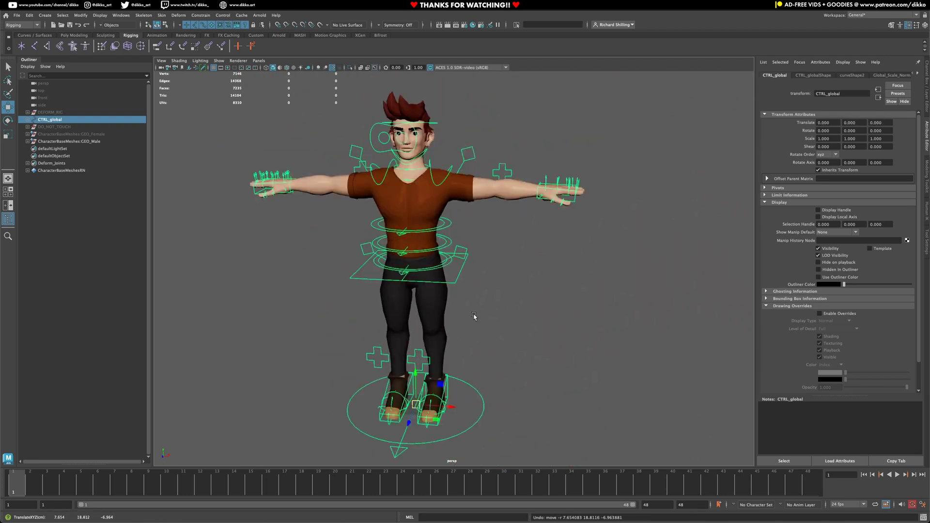
# - Select CTRL_COG, show its channels, and test it by moving the body before undoing the move
pyautogui.click(456, 271)
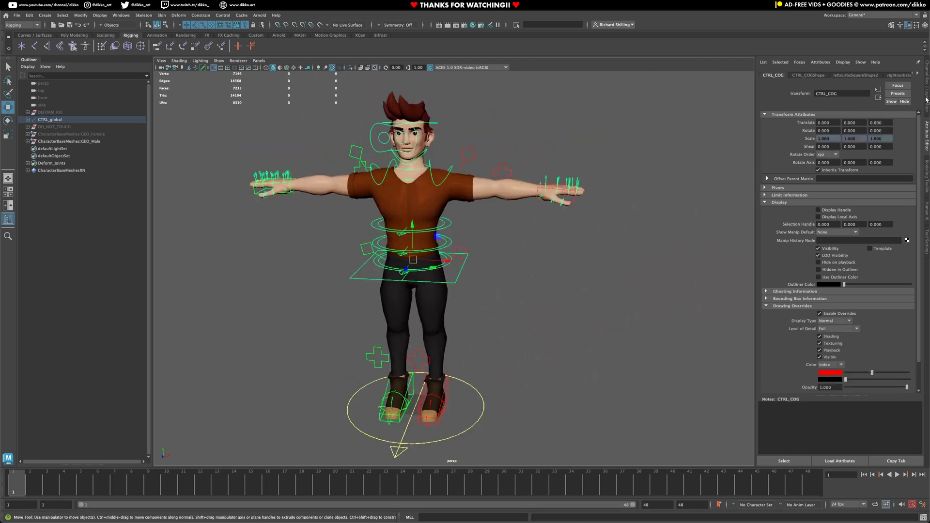
pyautogui.click(926, 100)
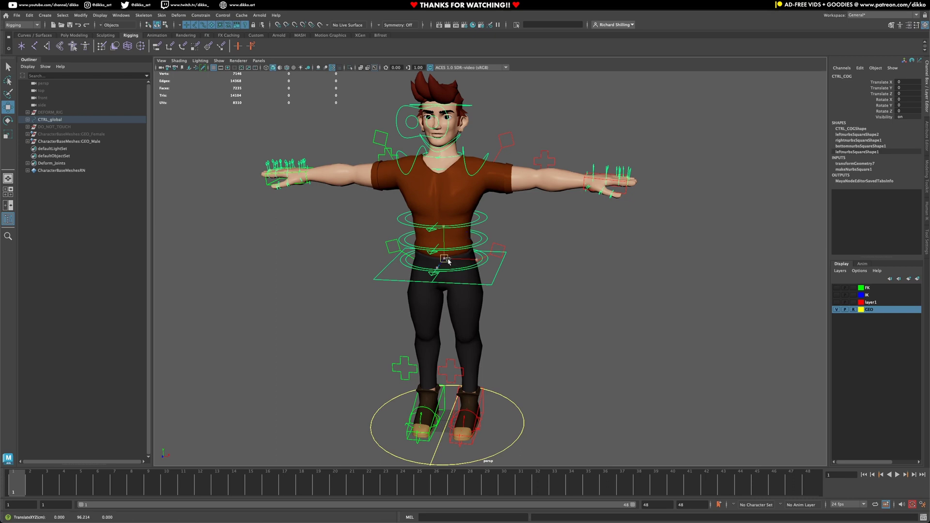
pyautogui.moveTo(448, 261); pyautogui.dragTo(468, 242)
pyautogui.hotkey('ctrl', 'z')
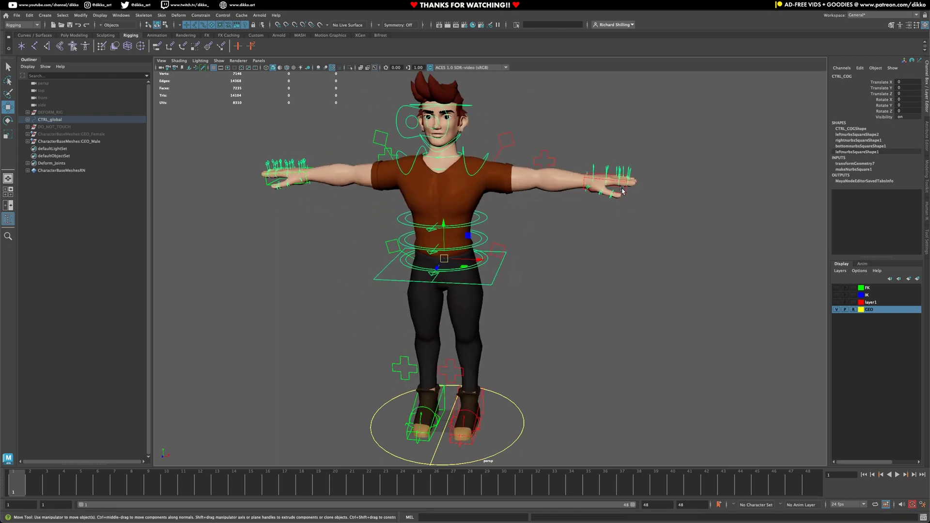
# - Test the left arm's IK by lowering the hand control, and select the CTRL_IKpole_arm_L control
pyautogui.click(623, 191)
pyautogui.moveTo(595, 189); pyautogui.dragTo(558, 274)
pyautogui.moveTo(540, 142); pyautogui.dragTo(755, 186)
pyautogui.click(544, 161)
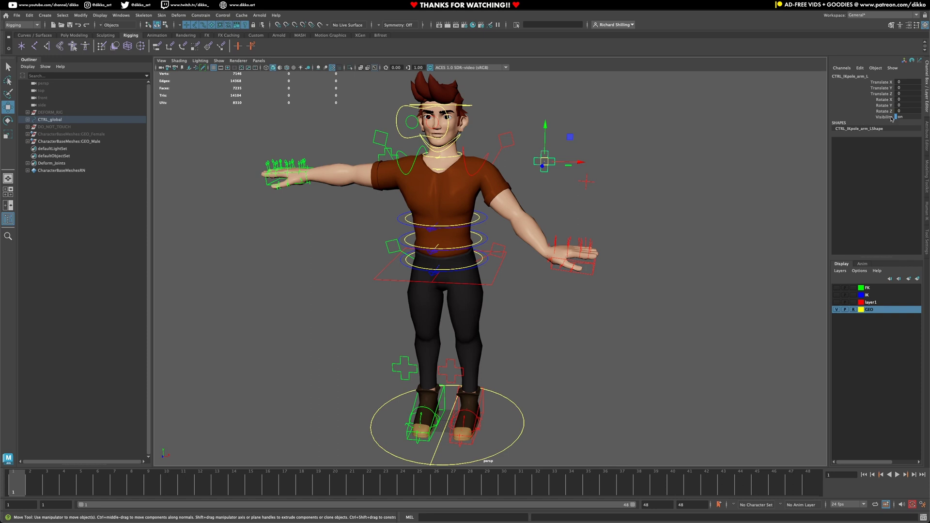
# - Set IK FK Switch on CTRL_FKIK_switch_arm_L to 0 and ready the left upper arm's FK control for rotation
pyautogui.click(507, 140)
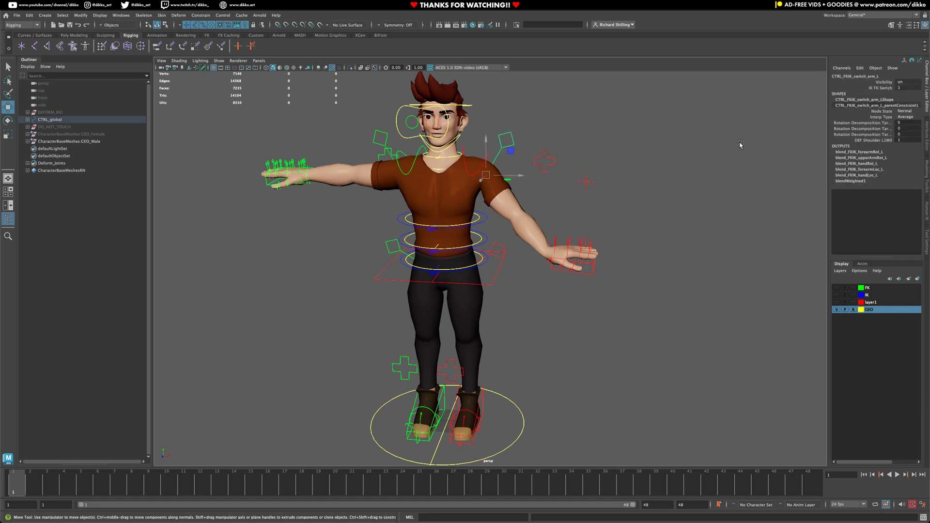
pyautogui.click(891, 88)
pyautogui.moveTo(780, 157); pyautogui.dragTo(707, 163, button='middle')
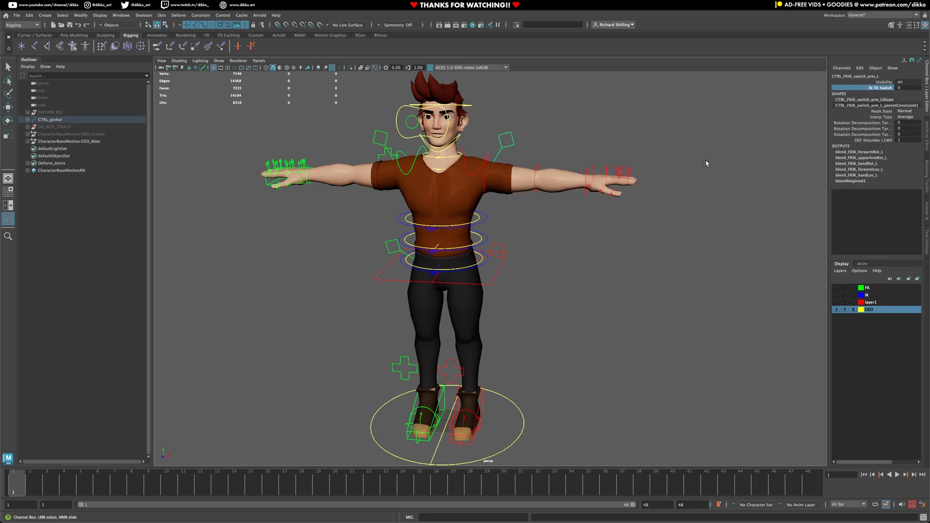
pyautogui.click(634, 240)
pyautogui.click(485, 175)
pyautogui.press('e')
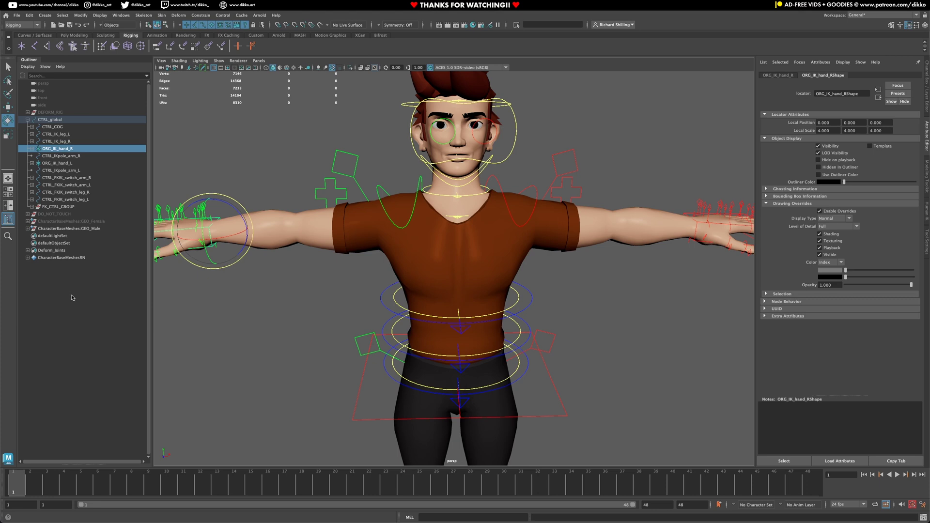
# - Hide the ORG_IK_hand_R locator by turning off Visibility on its shape node
pyautogui.click(780, 76)
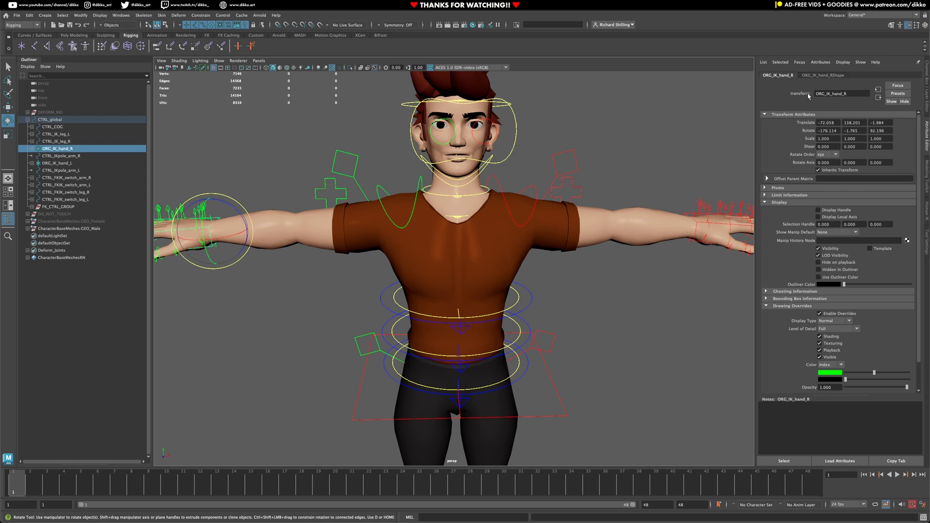
pyautogui.click(823, 75)
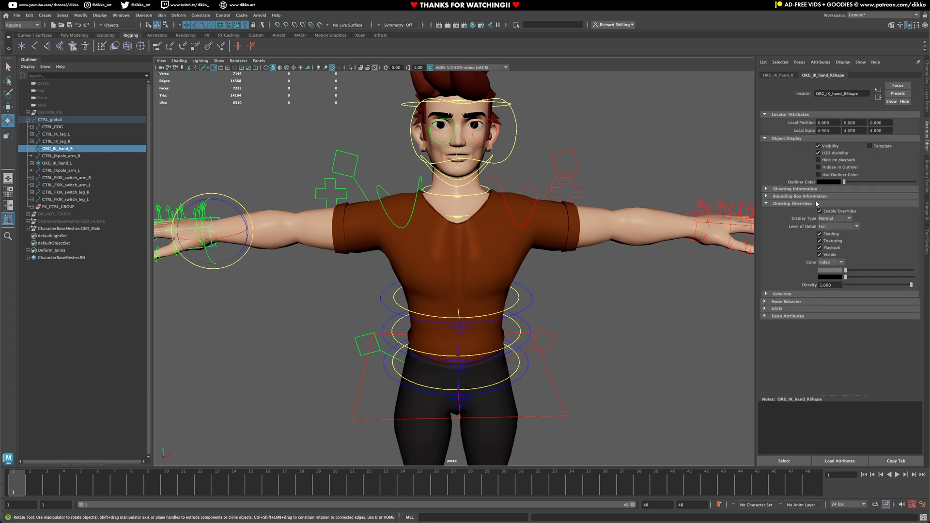
pyautogui.click(818, 146)
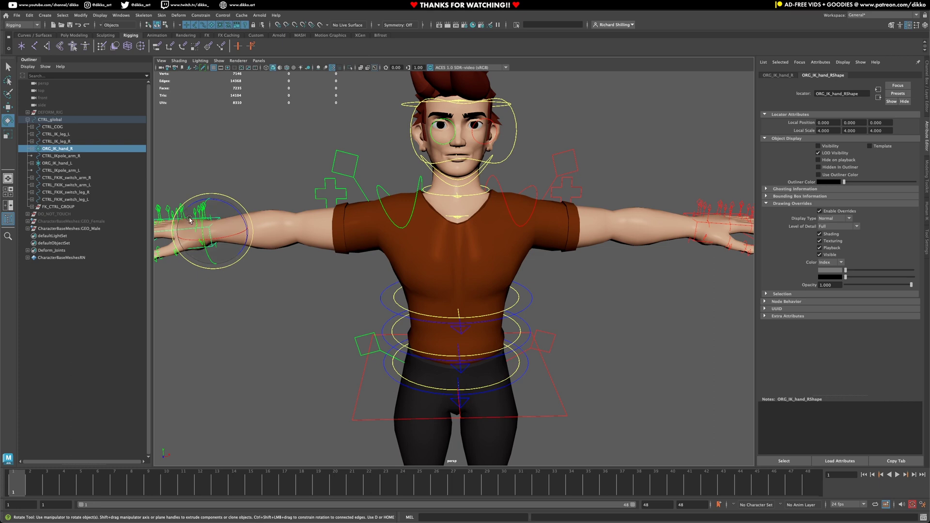
# - Move the CTRL_IK_hand_L control down, away from its origin locator
pyautogui.click(57, 163)
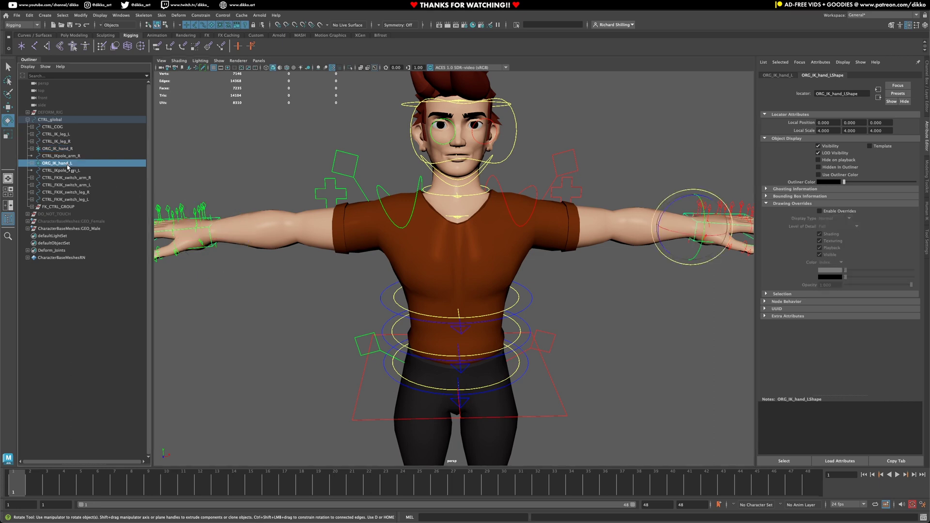
pyautogui.click(753, 268)
pyautogui.click(690, 216)
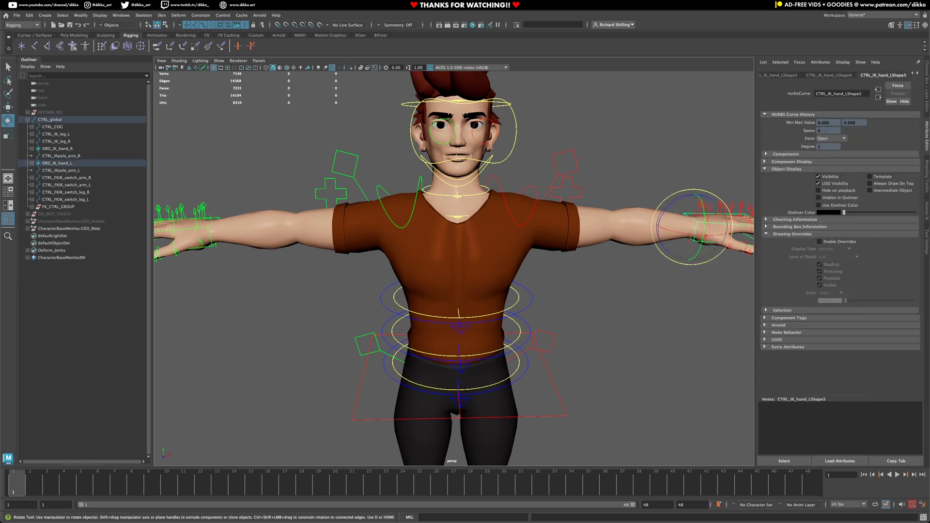
pyautogui.click(5, 107)
pyautogui.moveTo(690, 226); pyautogui.dragTo(688, 297)
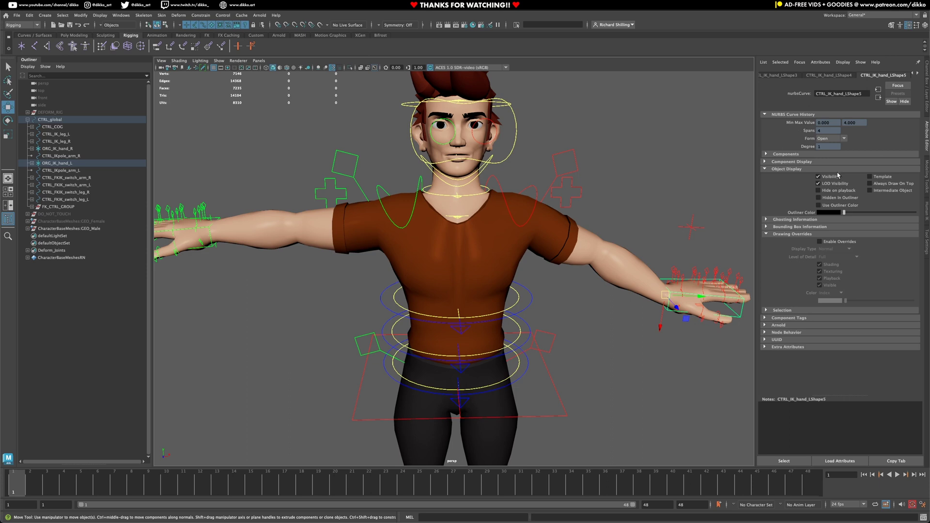
# - Hide the ORG_IK_hand_L locator by turning off Visibility on its shape node
pyautogui.moveTo(685, 213); pyautogui.dragTo(713, 232)
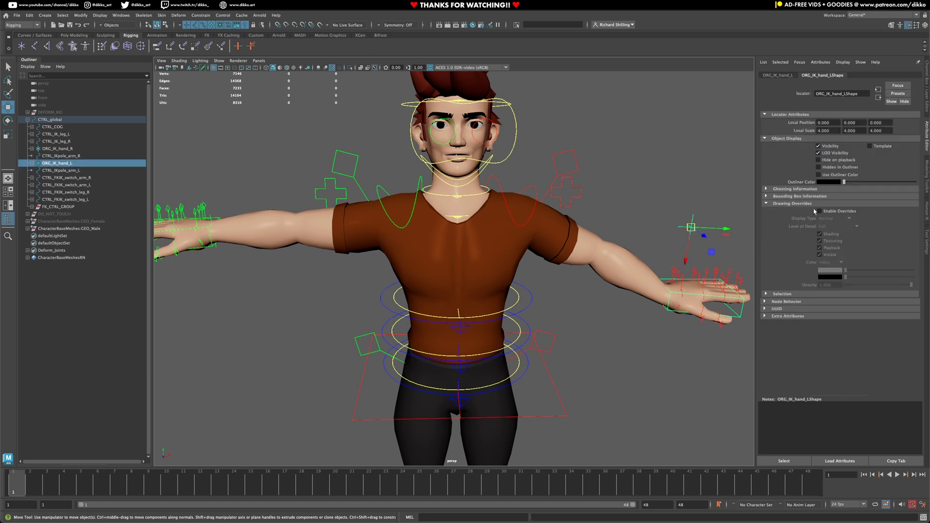
pyautogui.click(819, 147)
pyautogui.click(730, 256)
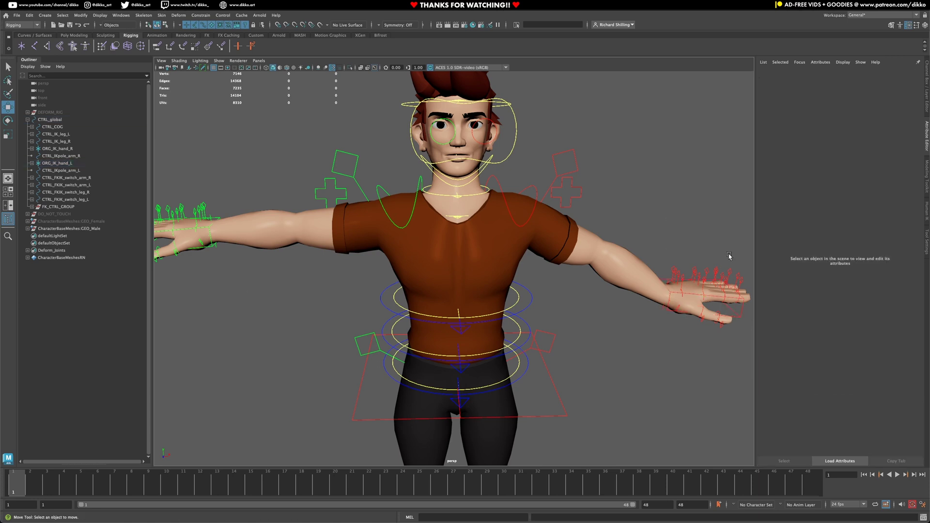
# - Reset Translate X, Y and Z of CTRL_IK_hand_L to 0
pyautogui.moveTo(667, 204); pyautogui.dragTo(750, 272)
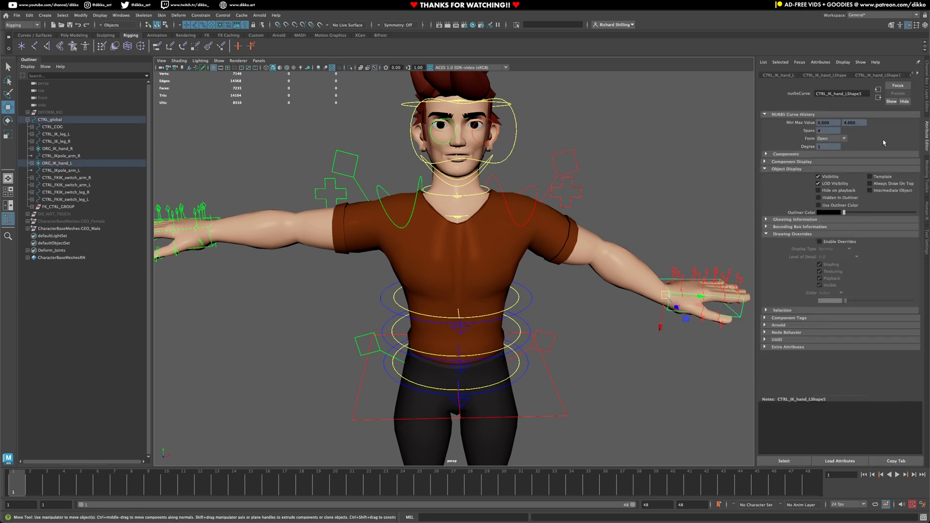
pyautogui.click(928, 104)
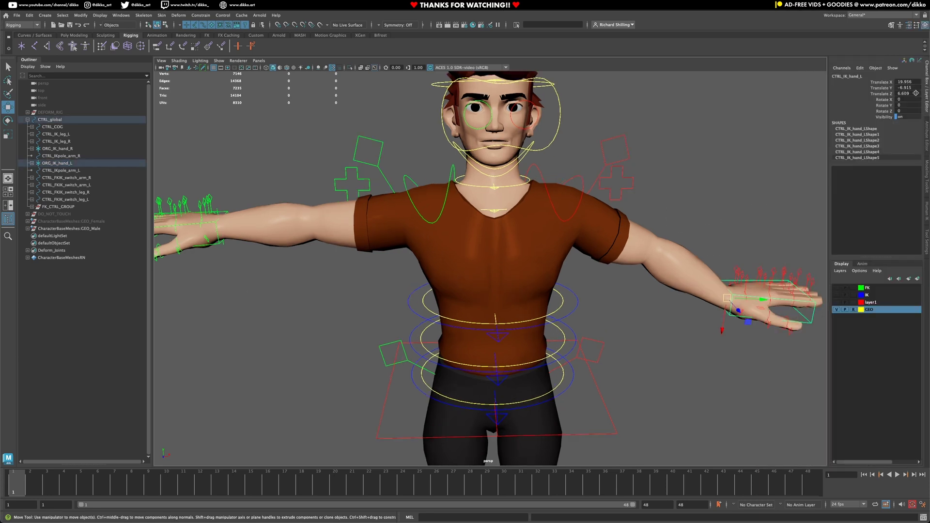
pyautogui.moveTo(908, 82); pyautogui.dragTo(908, 94)
pyautogui.write('0')
pyautogui.press('Return')
# - Expand FK_CTRL_GROUP and select the ORG locators of the left and right FK arms
pyautogui.click(41, 178)
pyautogui.keyDown('shift'); pyautogui.click(32, 207); pyautogui.keyUp('shift')
pyautogui.click(53, 213)
pyautogui.keyDown('ctrl'); pyautogui.click(54, 221); pyautogui.keyUp('ctrl')
pyautogui.keyDown('ctrl'); pyautogui.click(66, 236); pyautogui.keyUp('ctrl')
pyautogui.keyDown('ctrl'); pyautogui.click(73, 250); pyautogui.keyUp('ctrl')
pyautogui.keyDown('ctrl'); pyautogui.click(65, 294); pyautogui.keyUp('ctrl')
pyautogui.keyDown('ctrl'); pyautogui.click(68, 301); pyautogui.keyUp('ctrl')
pyautogui.keyDown('ctrl'); pyautogui.click(73, 316); pyautogui.keyUp('ctrl')
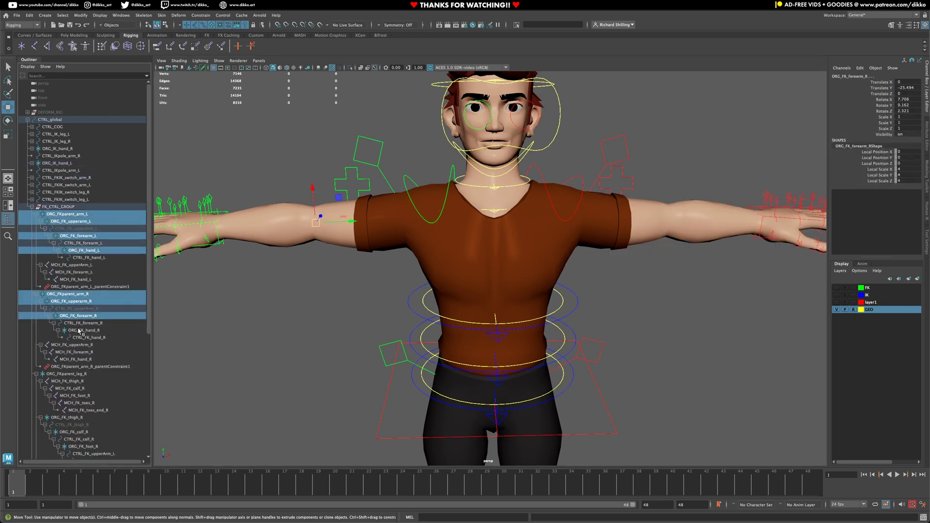
pyautogui.keyDown('ctrl'); pyautogui.click(78, 330); pyautogui.keyUp('ctrl')
# - Turn off shape Visibility on the FK arm ORG locators one by one, including the upper arms, forearms and hands
pyautogui.scroll(-2, 77, 331)
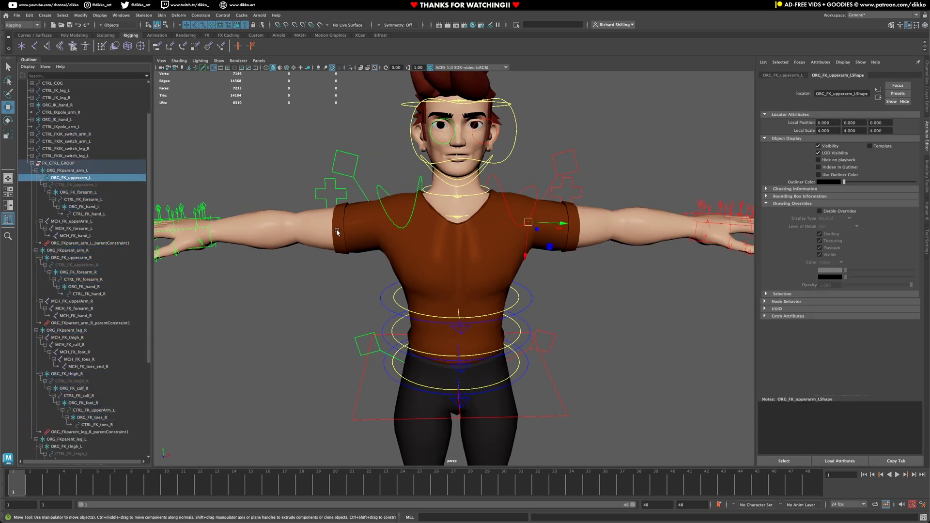
pyautogui.click(41, 178)
pyautogui.click(73, 216)
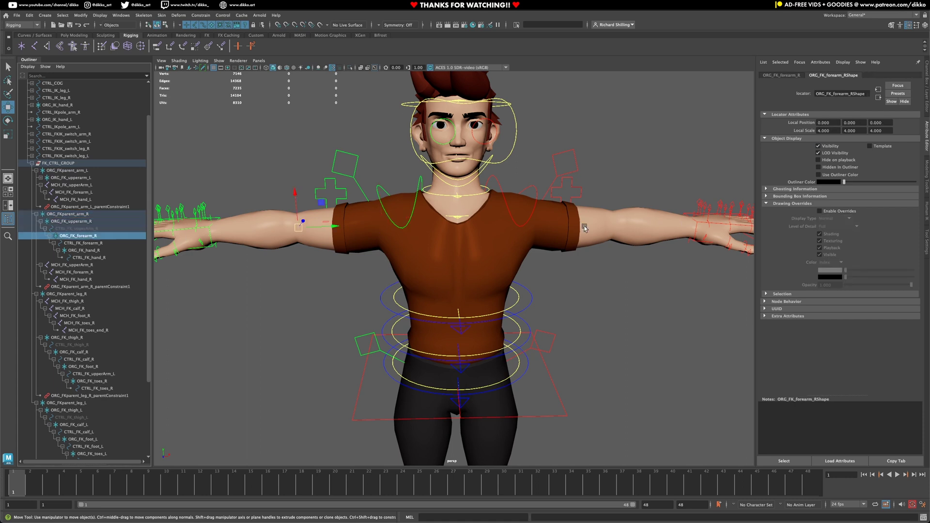
pyautogui.click(66, 221)
pyautogui.click(83, 250)
# - Turn off shape Visibility on the right FK leg's ORG locators: leg parent, thigh, calf, foot and toes
pyautogui.click(66, 294)
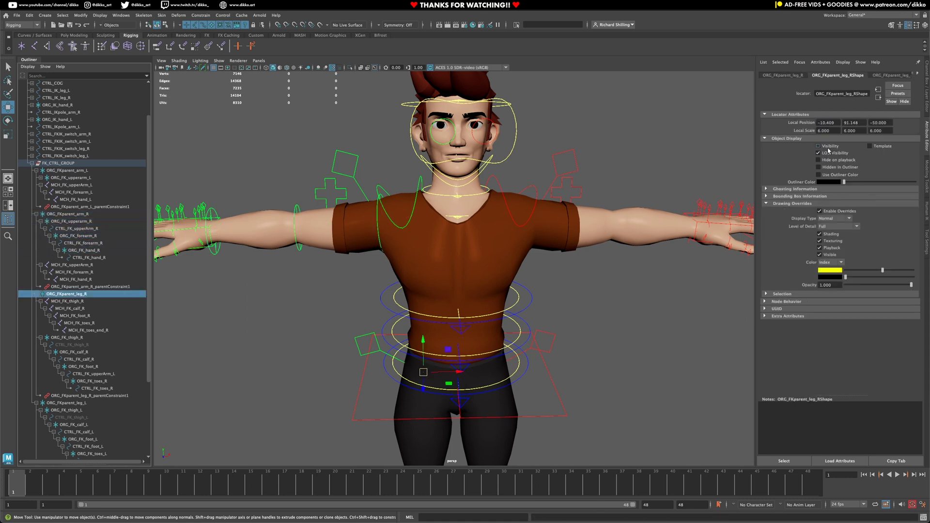
pyautogui.click(67, 338)
pyautogui.click(73, 351)
pyautogui.click(83, 366)
pyautogui.click(91, 381)
# - Turn off shape Visibility on the left FK leg's ORG locators: leg parent, thigh, calf, foot and toes
pyautogui.scroll(-2, 73, 388)
pyautogui.click(58, 359)
pyautogui.click(60, 367)
pyautogui.click(72, 381)
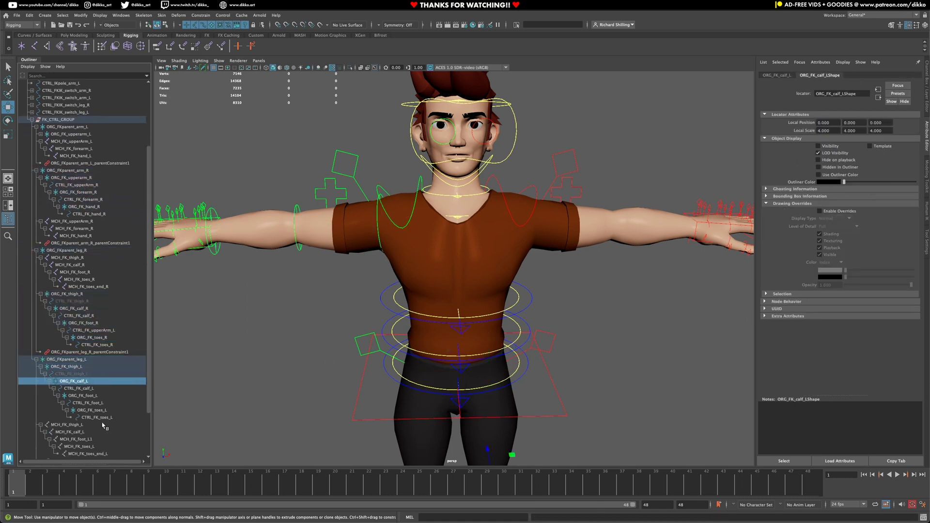
pyautogui.click(82, 395)
pyautogui.click(87, 410)
# - Expand CTRL_COG and turn off shape Visibility on ORG_finger_parent_R and its metacarpal and thumb locators
pyautogui.scroll(4, 85, 397)
pyautogui.click(32, 126)
pyautogui.click(42, 141)
pyautogui.click(36, 148)
pyautogui.click(49, 148)
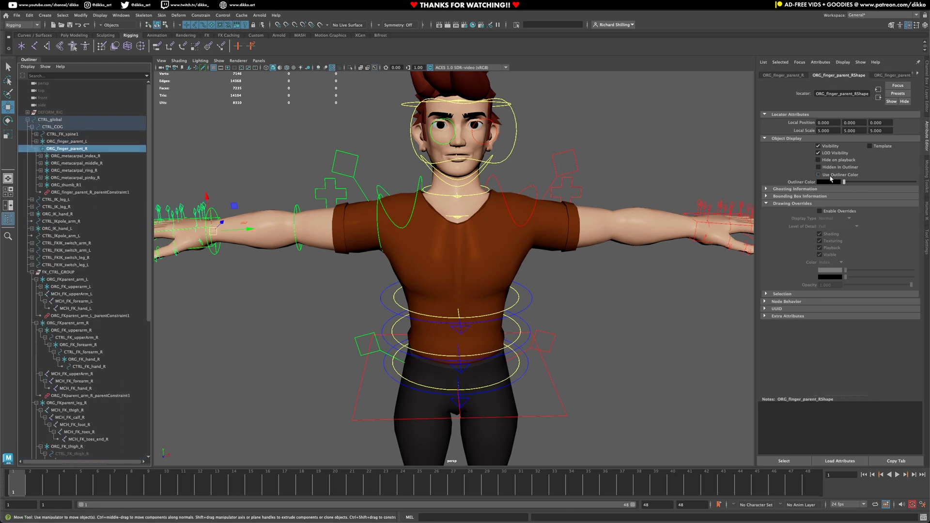
pyautogui.click(75, 156)
pyautogui.click(73, 163)
pyautogui.click(68, 171)
pyautogui.click(65, 178)
pyautogui.click(65, 185)
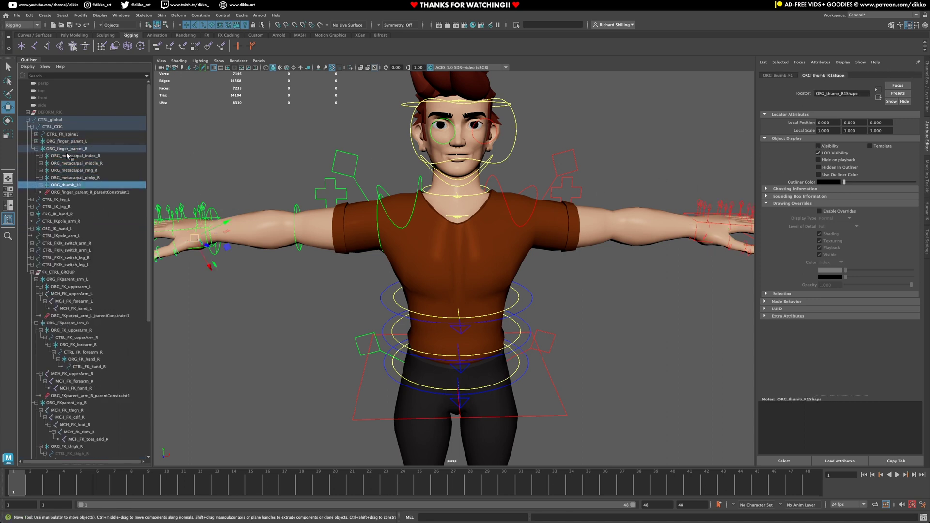
# - Expand ORG_finger_parent_L and turn off shape Visibility on its thumb and metacarpal locators
pyautogui.click(36, 141)
pyautogui.click(65, 149)
pyautogui.click(73, 155)
pyautogui.press('Down')
pyautogui.press('Down')
pyautogui.press('Down')
# - Expand the CTRL_FK_spine1 hierarchy and turn off shape Visibility on the shoulder, neck and head ORG locators
pyautogui.click(36, 134)
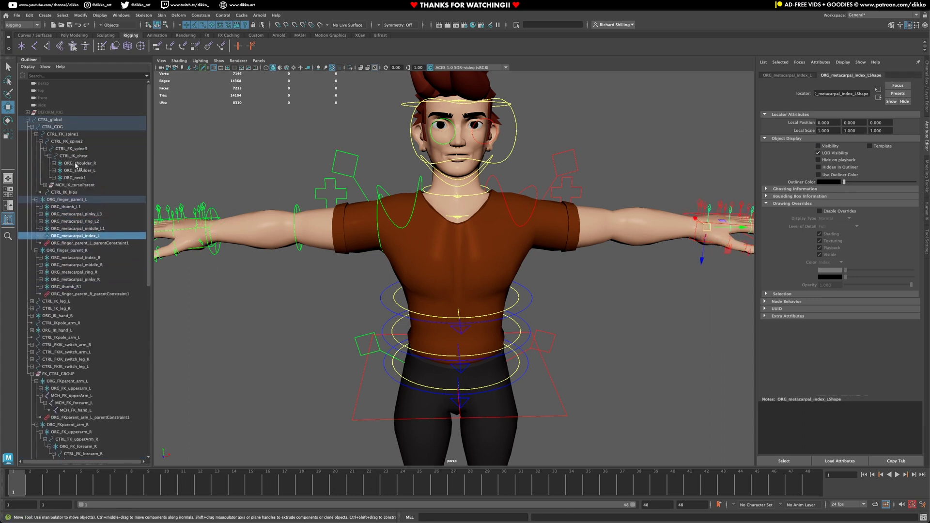
pyautogui.click(73, 170)
pyautogui.click(68, 178)
pyautogui.click(54, 177)
pyautogui.click(62, 192)
pyautogui.click(71, 206)
pyautogui.click(90, 206)
pyautogui.click(95, 192)
pyautogui.click(54, 170)
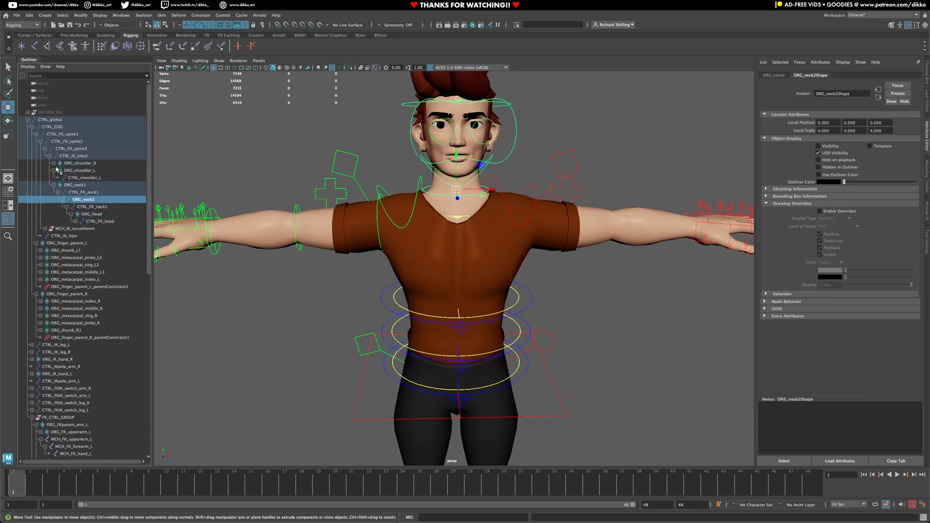
pyautogui.click(54, 162)
pyautogui.click(92, 221)
# - Expand the right finger hierarchies and turn off shape Visibility on the thumb and pinky joints' ORG locators
pyautogui.scroll(-1, 96, 252)
pyautogui.click(41, 316)
pyautogui.click(40, 302)
pyautogui.keyDown('shift'); pyautogui.click(45, 309); pyautogui.keyUp('shift')
pyautogui.keyDown('shift'); pyautogui.click(45, 411); pyautogui.keyUp('shift')
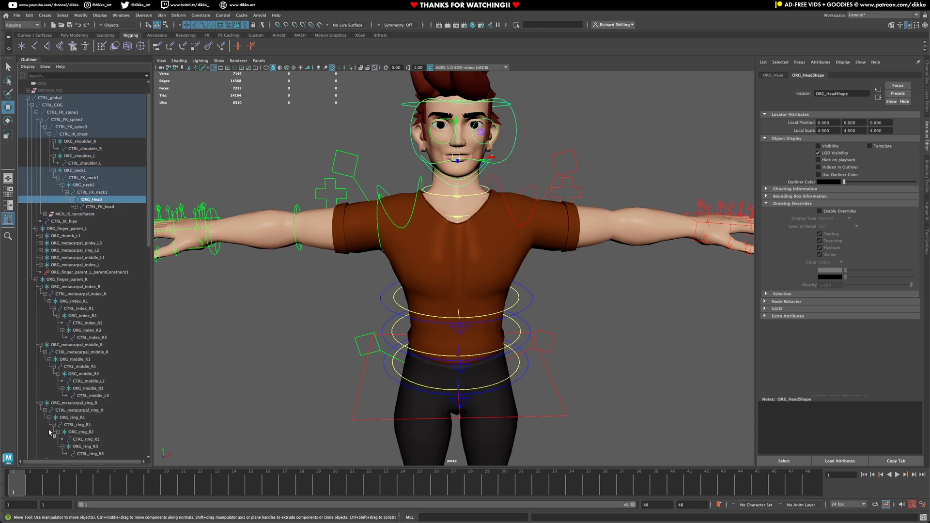
pyautogui.scroll(-6, 49, 432)
pyautogui.click(79, 418)
pyautogui.press('Up')
pyautogui.press('Up')
pyautogui.press('Up')
pyautogui.press('Up')
pyautogui.press('Up')
pyautogui.press('Up')
pyautogui.press('Up')
pyautogui.press('Up')
pyautogui.press('Up')
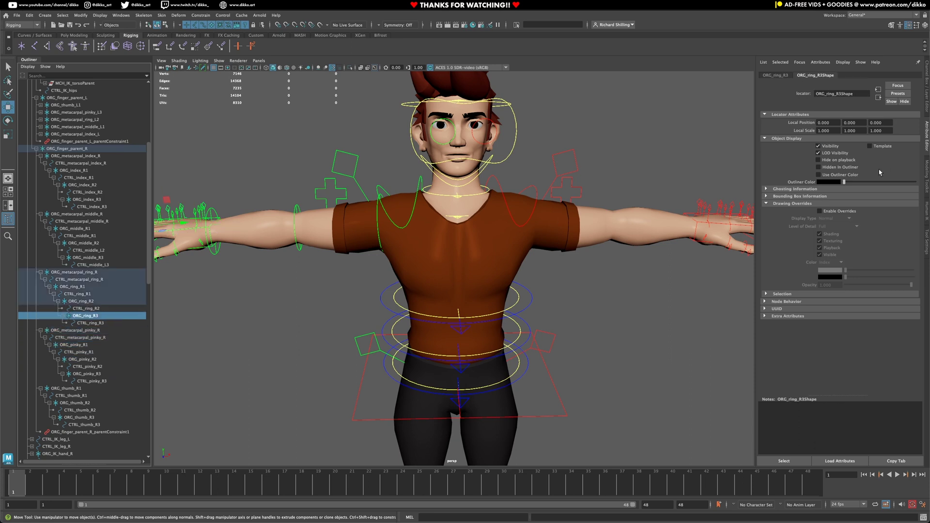
# - Turn off shape Visibility on the right ring, middle and index finger joints' ORG locators
pyautogui.press('Up')
pyautogui.press('Up')
pyautogui.press('Up')
pyautogui.press('Up')
pyautogui.press('Up')
pyautogui.press('Up')
pyautogui.press('Up')
pyautogui.press('Up')
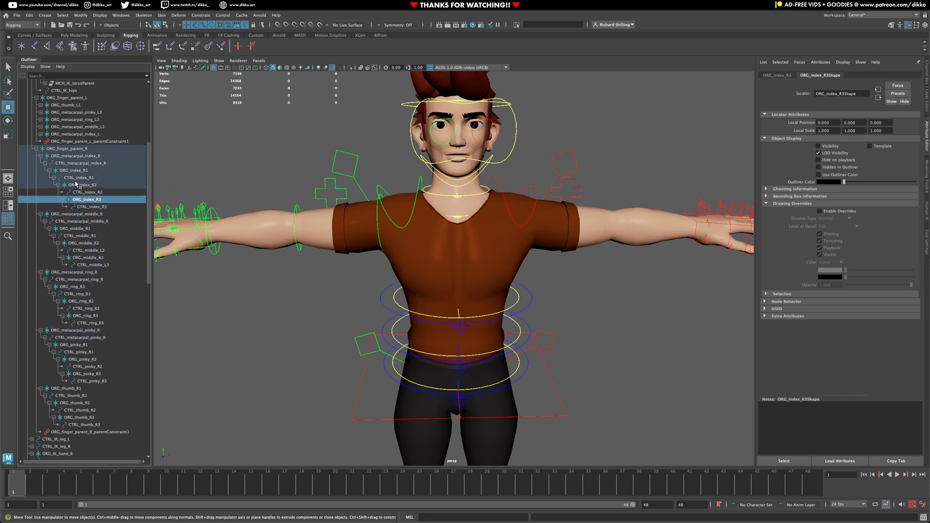
pyautogui.click(835, 145)
pyautogui.click(75, 156)
# - Expand the left finger hierarchies and turn off shape Visibility on the index and middle finger joints' ORG locators
pyautogui.click(41, 133)
pyautogui.keyDown('shift'); pyautogui.click(41, 112); pyautogui.keyUp('shift')
pyautogui.keyDown('shift'); pyautogui.click(41, 105); pyautogui.keyUp('shift')
pyautogui.click(91, 366)
pyautogui.click(82, 352)
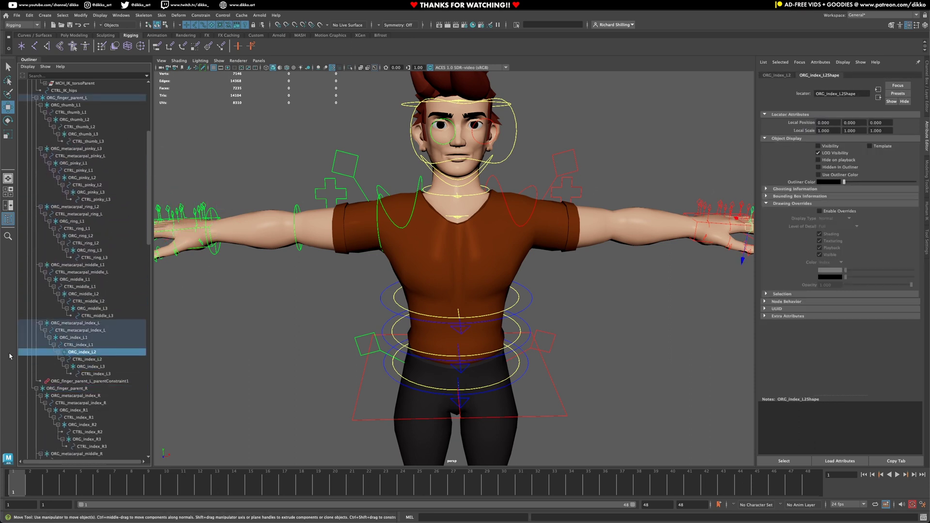
pyautogui.click(76, 323)
pyautogui.press('Up')
pyautogui.press('Up')
pyautogui.press('Up')
pyautogui.press('Up')
pyautogui.press('Up')
pyautogui.press('Up')
pyautogui.press('Up')
pyautogui.press('Up')
pyautogui.press('Up')
pyautogui.press('Up')
pyautogui.press('Up')
pyautogui.press('Up')
pyautogui.press('Up')
pyautogui.press('Up')
pyautogui.press('Up')
pyautogui.press('Up')
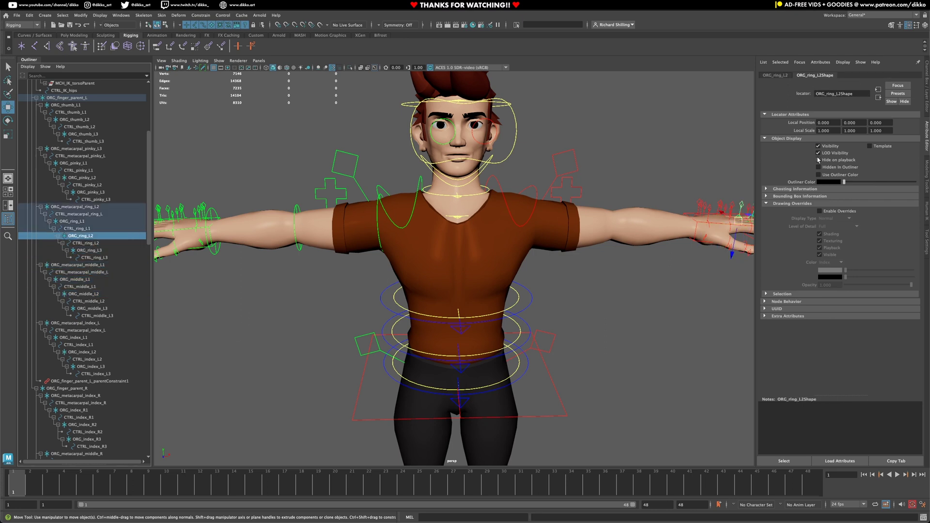
# - Turn off shape Visibility on the left ring, pinky and thumb joints' ORG locators
pyautogui.press('Up')
pyautogui.press('Up')
pyautogui.press('Up')
pyautogui.press('Up')
pyautogui.press('Up')
pyautogui.press('Up')
pyautogui.press('Up')
pyautogui.press('Up')
pyautogui.press('Up')
pyautogui.press('Up')
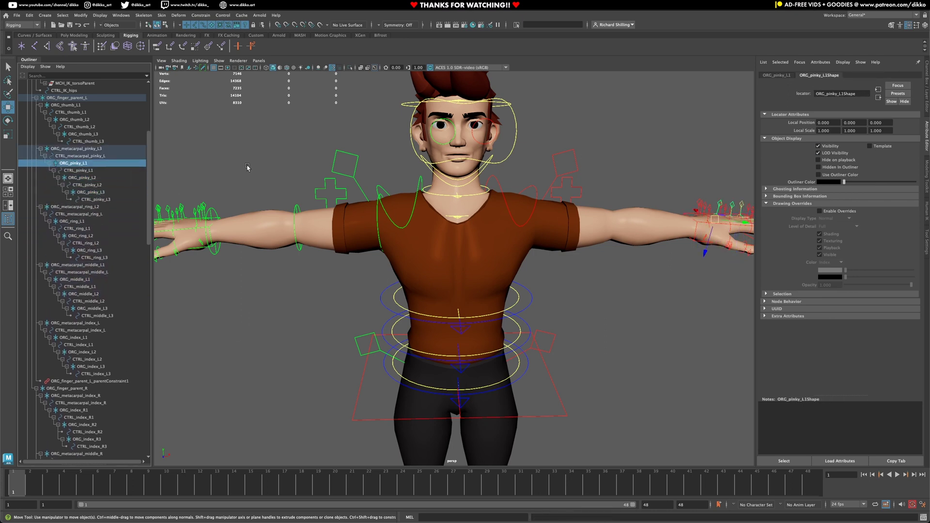
pyautogui.press('Up')
pyautogui.press('Up')
pyautogui.press('Up')
pyautogui.press('Up')
pyautogui.press('Up')
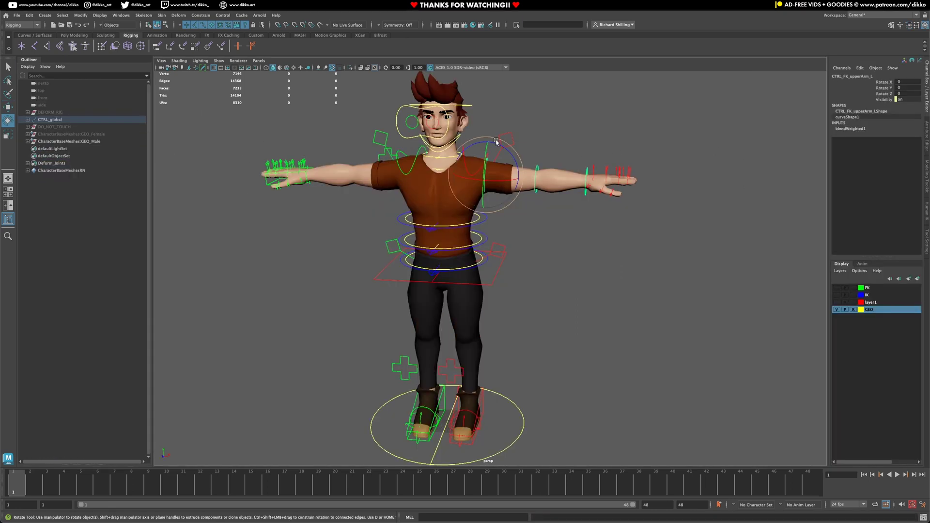
# - Test-rotate the left arm's FK upper arm control, and undo the FK and IK arm test poses
pyautogui.moveTo(506, 145); pyautogui.dragTo(528, 184)
pyautogui.hotkey('ctrl', 'z')
pyautogui.hotkey('ctrl', 'z')
pyautogui.hotkey('ctrl', 'z')
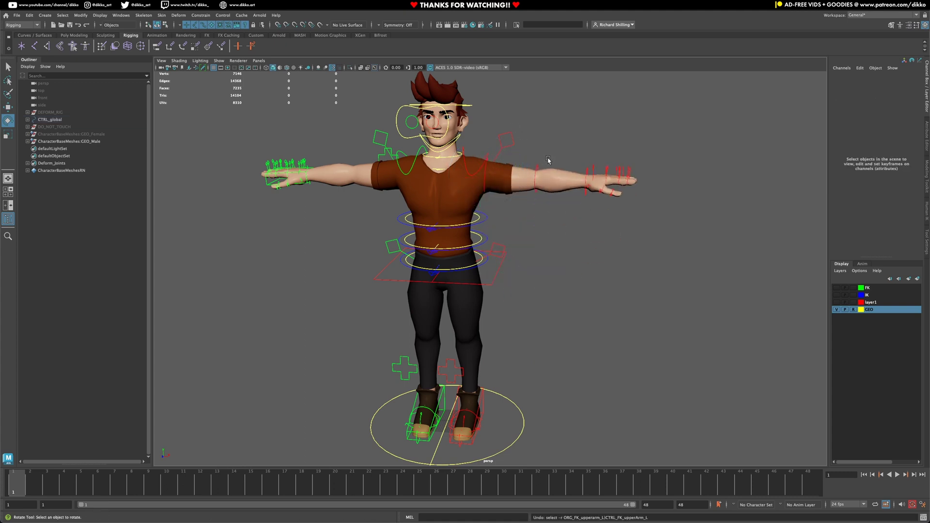
pyautogui.hotkey('ctrl', 'z')
pyautogui.hotkey('ctrl', 'z')
pyautogui.hotkey('ctrl', 'z')
pyautogui.hotkey('ctrl', 'z')
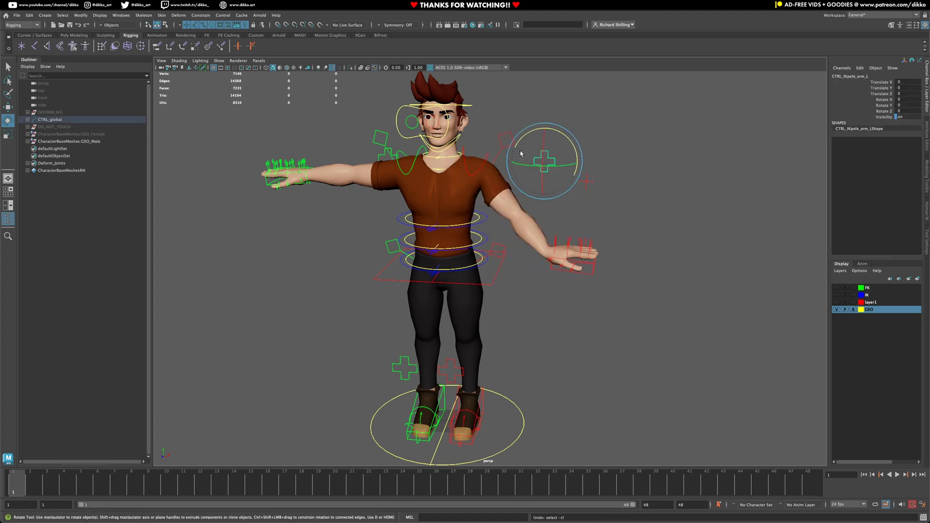
pyautogui.hotkey('ctrl', 'z')
pyautogui.hotkey('ctrl', 'z')
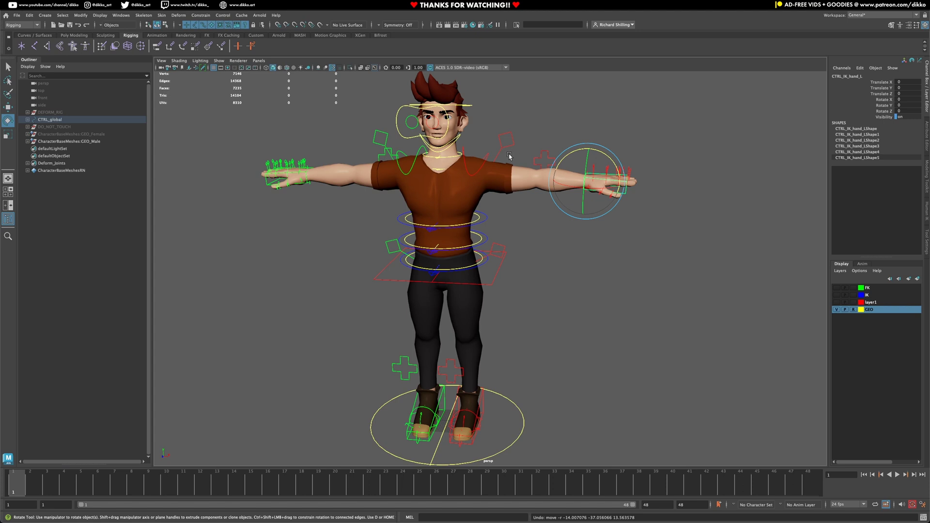
# - Select CTRL_global at the character's feet, try moving the whole rig with it, and deselect it
pyautogui.moveTo(469, 143)
pyautogui.keyDown('alt'); pyautogui.mouseDown()
pyautogui.moveTo(484, 145)
pyautogui.moveTo(468, 129)
pyautogui.mouseUp(); pyautogui.keyUp('alt')
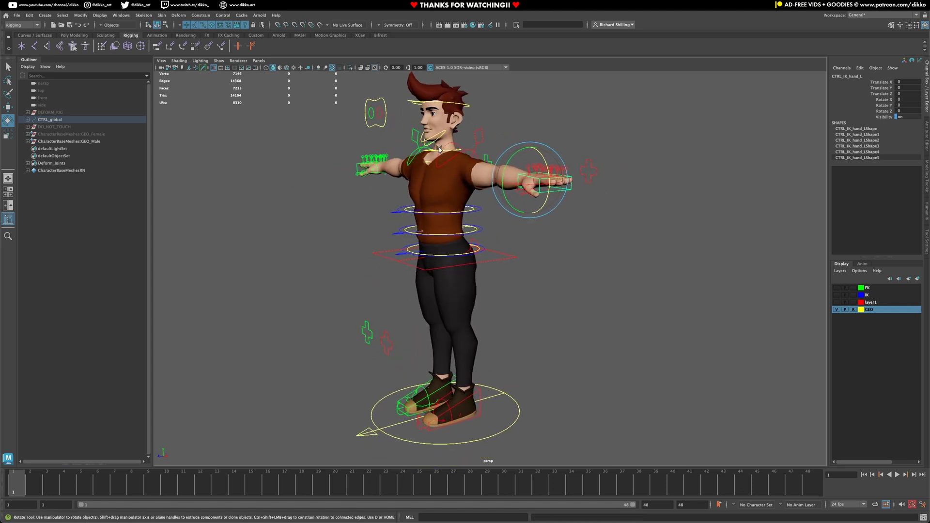
pyautogui.keyDown('alt'); pyautogui.moveTo(510, 222); pyautogui.dragTo(496, 192); pyautogui.keyUp('alt')
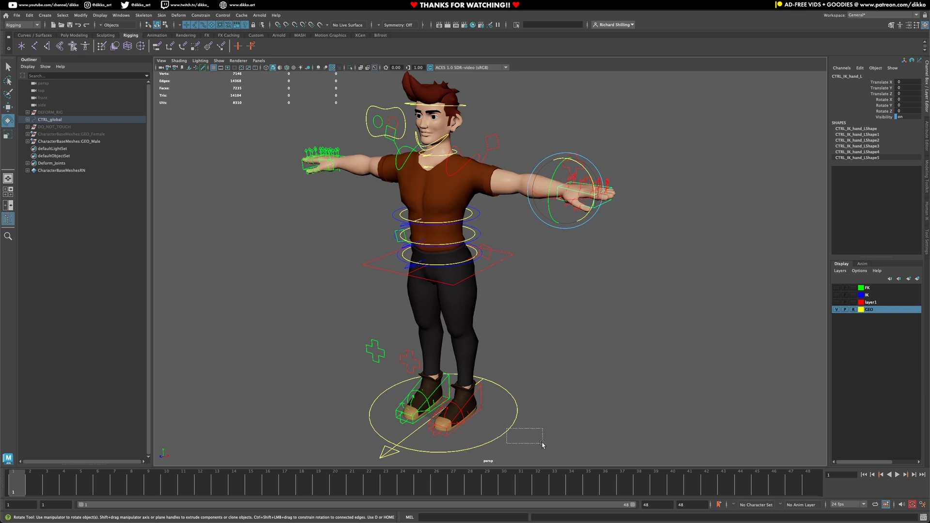
pyautogui.moveTo(542, 445); pyautogui.dragTo(544, 445)
pyautogui.click(8, 107)
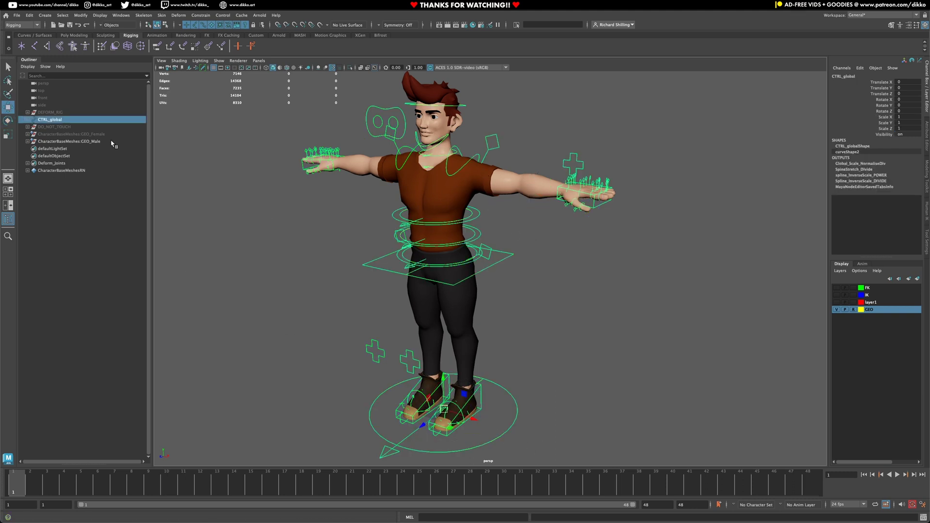
pyautogui.moveTo(446, 410)
pyautogui.mouseDown()
pyautogui.moveTo(444, 335)
pyautogui.moveTo(446, 409)
pyautogui.mouseUp()
pyautogui.click(502, 317)
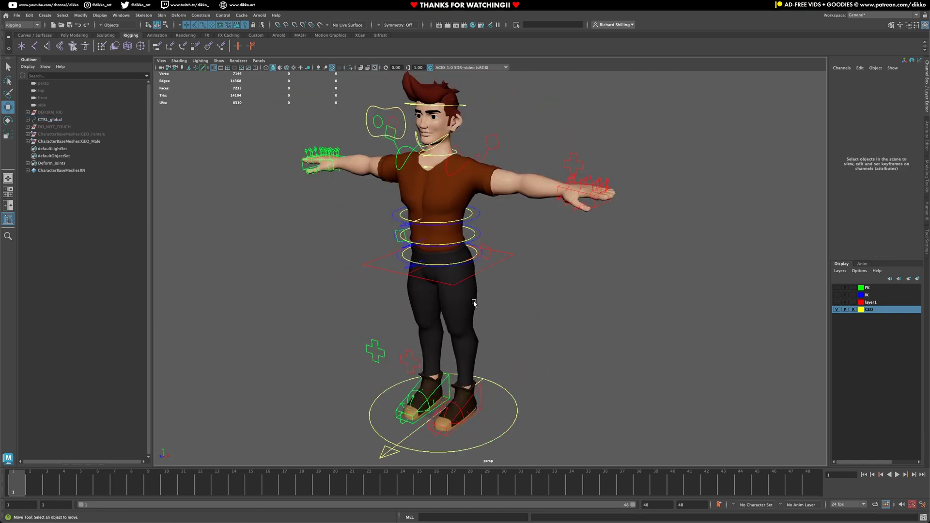
# - Test-move the IK chest control to check the torso deformation, and undo the move
pyautogui.click(469, 216)
pyautogui.moveTo(439, 212); pyautogui.dragTo(441, 203)
pyautogui.hotkey('ctrl', 'z')
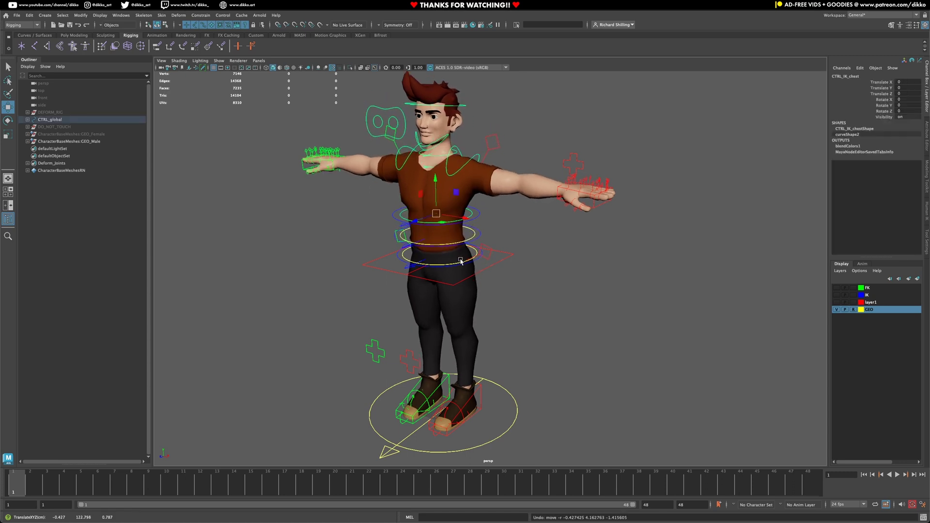
# - Test-move the IK hips control to check the spine and legs, and undo the moves
pyautogui.click(461, 262)
pyautogui.keyDown('alt'); pyautogui.moveTo(478, 268); pyautogui.dragTo(526, 268); pyautogui.keyUp('alt')
pyautogui.moveTo(447, 261)
pyautogui.mouseDown()
pyautogui.moveTo(448, 271)
pyautogui.moveTo(433, 260)
pyautogui.moveTo(438, 271)
pyautogui.moveTo(443, 264)
pyautogui.mouseUp()
pyautogui.hotkey('ctrl', 'z')
pyautogui.hotkey('ctrl', 'z')
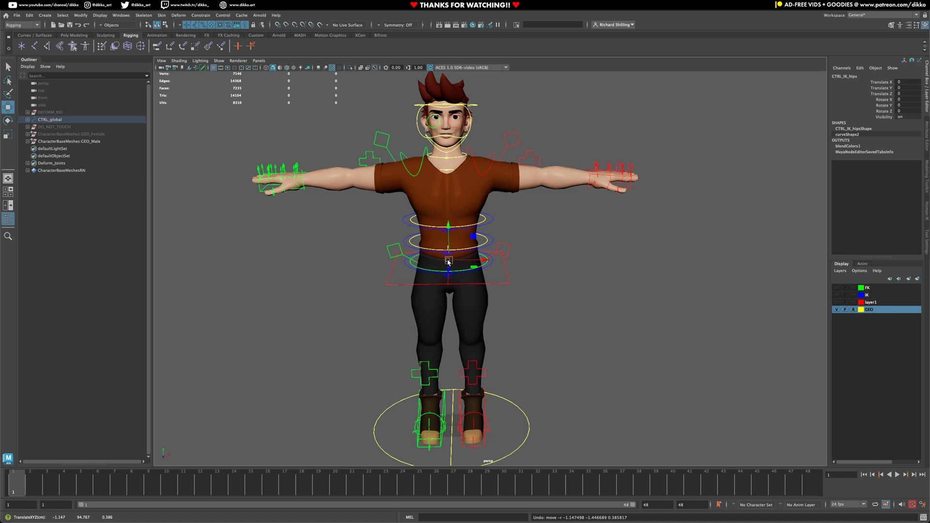
# - Test-rotate the left IK hand control to check the wrist and forearm twist
pyautogui.click(596, 175)
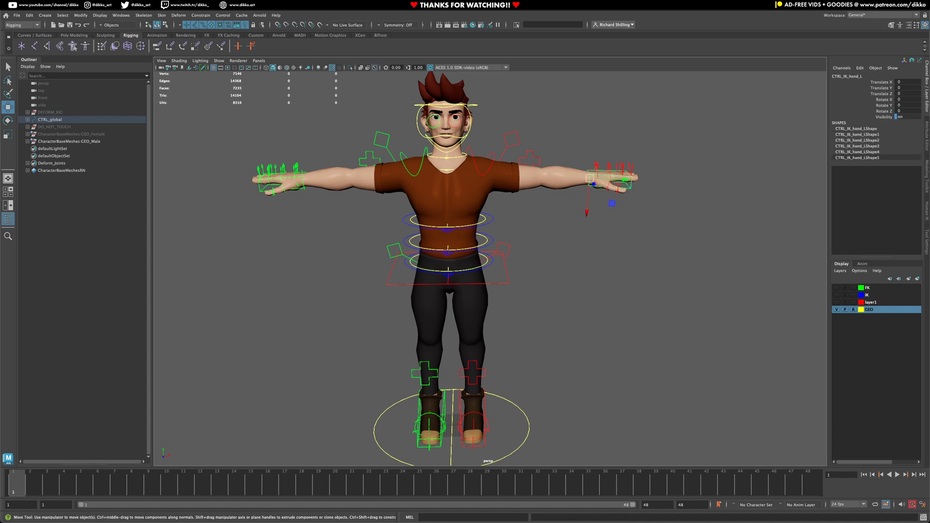
pyautogui.press('e')
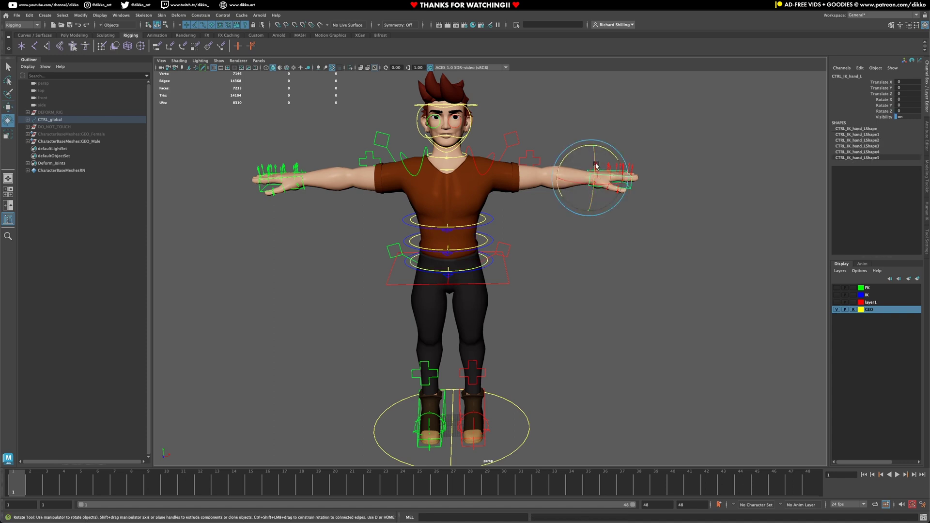
pyautogui.moveTo(596, 163); pyautogui.dragTo(590, 224)
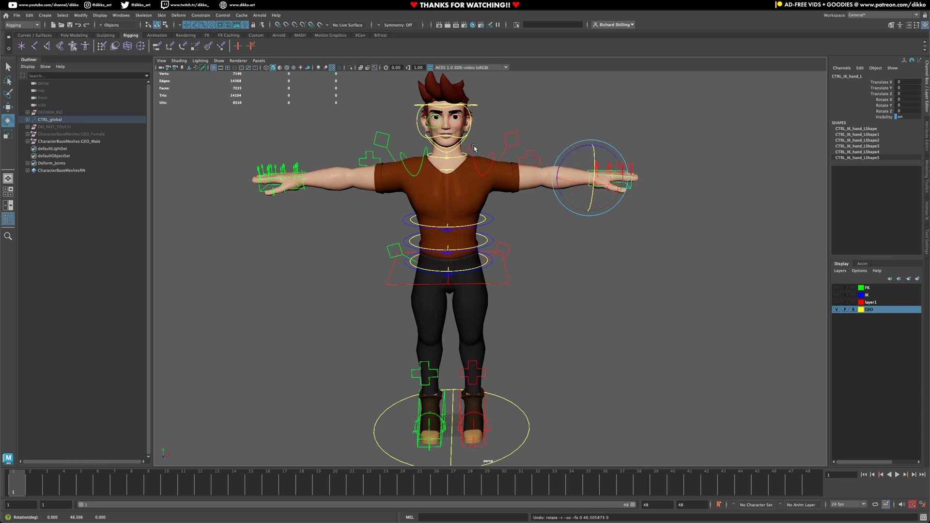
# - Test-rotate the FK head control to check the head and neck, and undo the rotation
pyautogui.click(480, 108)
pyautogui.moveTo(463, 125)
pyautogui.mouseDown()
pyautogui.moveTo(474, 128)
pyautogui.moveTo(467, 133)
pyautogui.moveTo(463, 114)
pyautogui.mouseUp()
pyautogui.hotkey('ctrl', 'z')
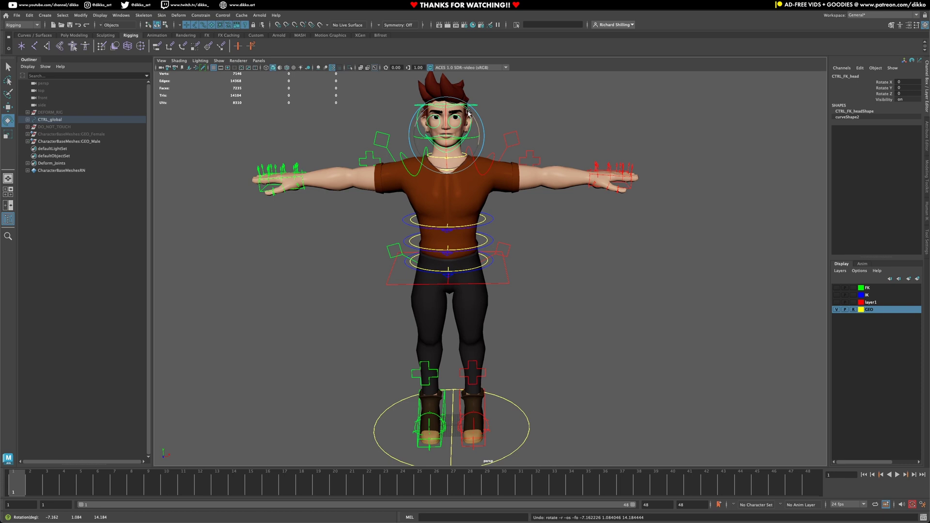